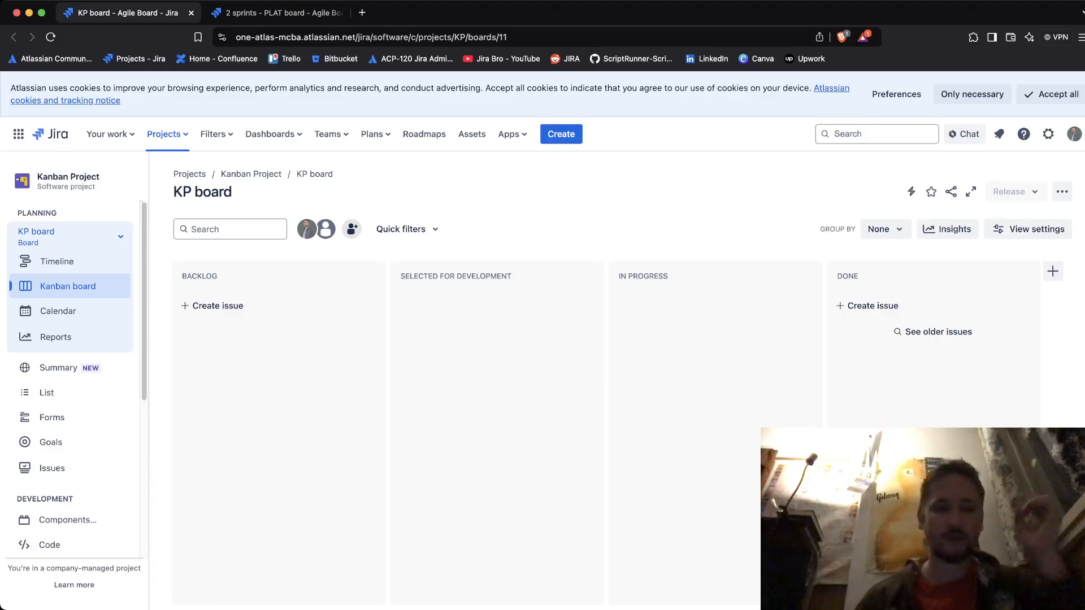
Create an issue titled "Version Test" in the Backlog column and move it to the Done column
scroll(51, 442, "down", 4)
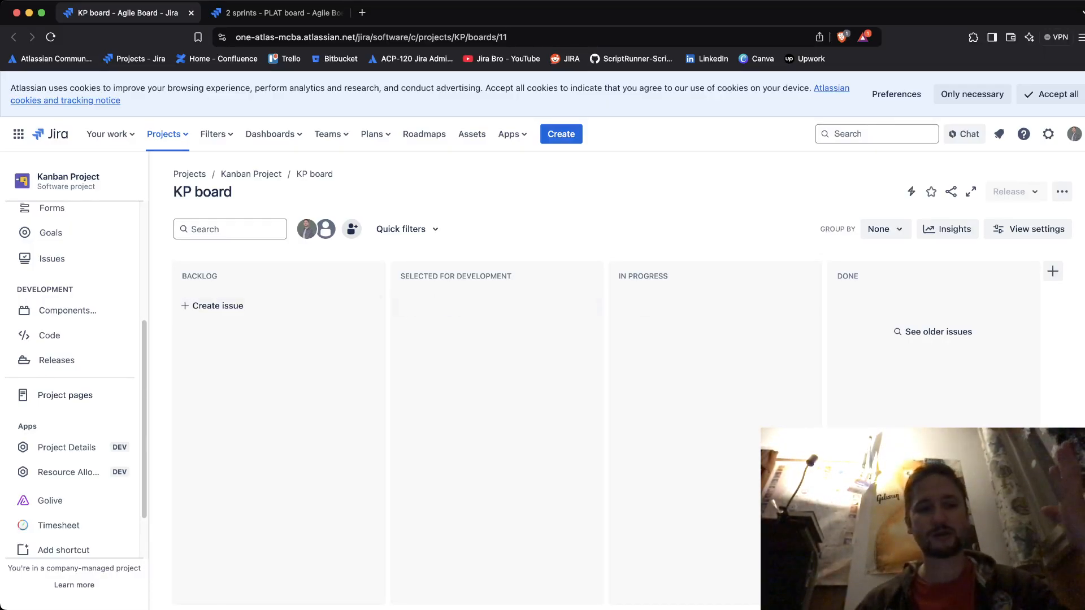
left_click(218, 305)
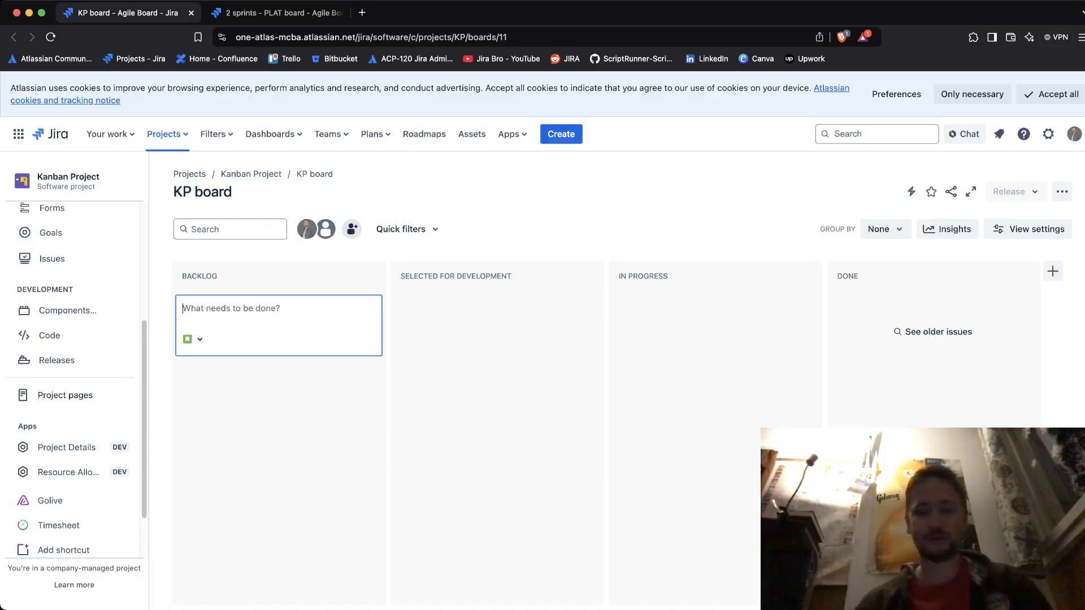
type("Vers")
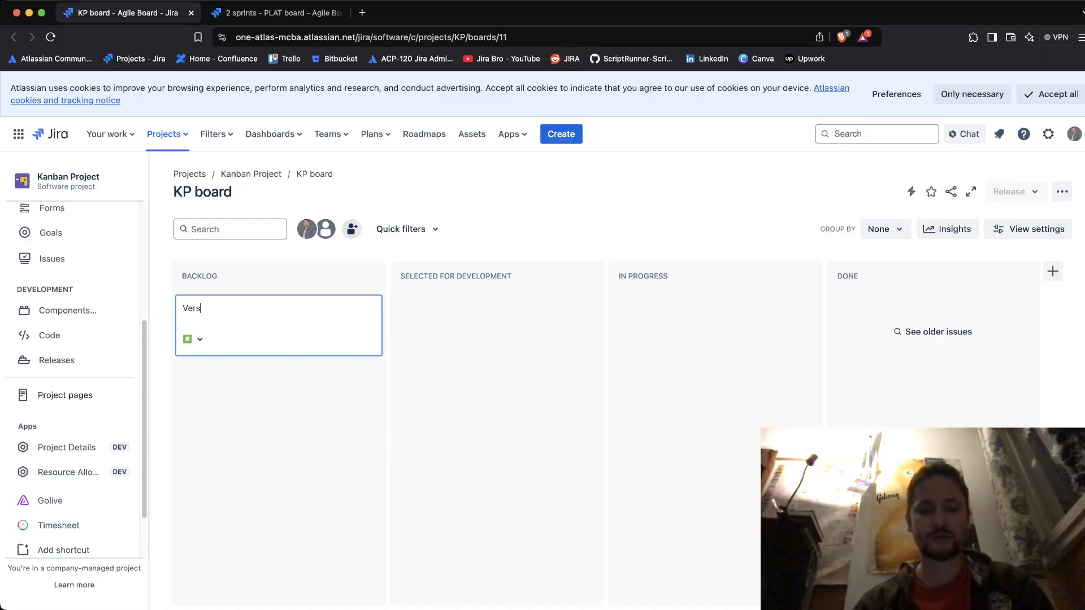
type("ion field")
key("Return")
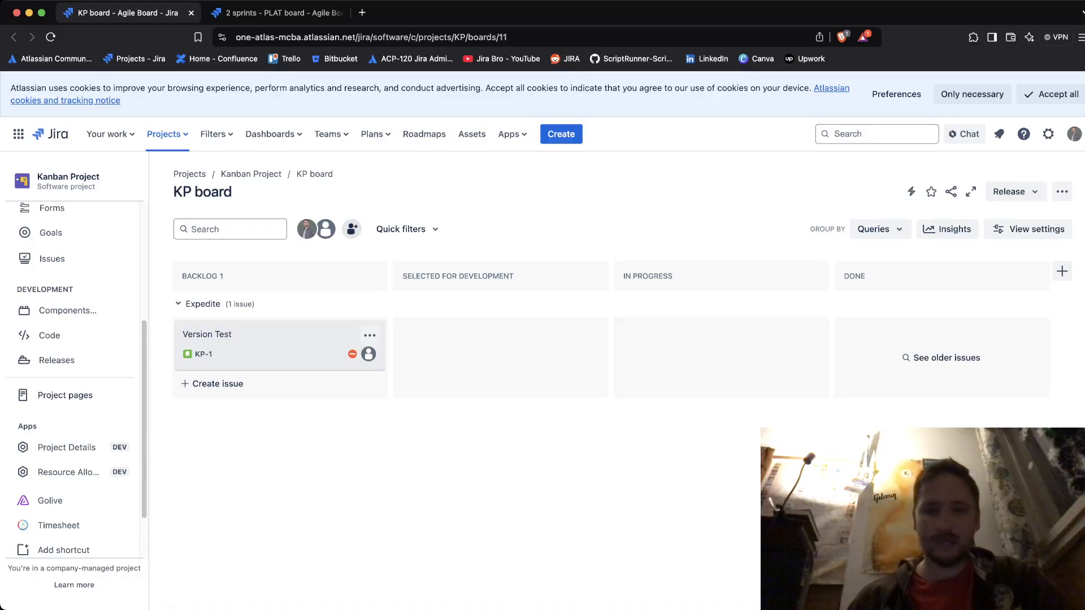
left_click_drag(279, 346, 941, 346)
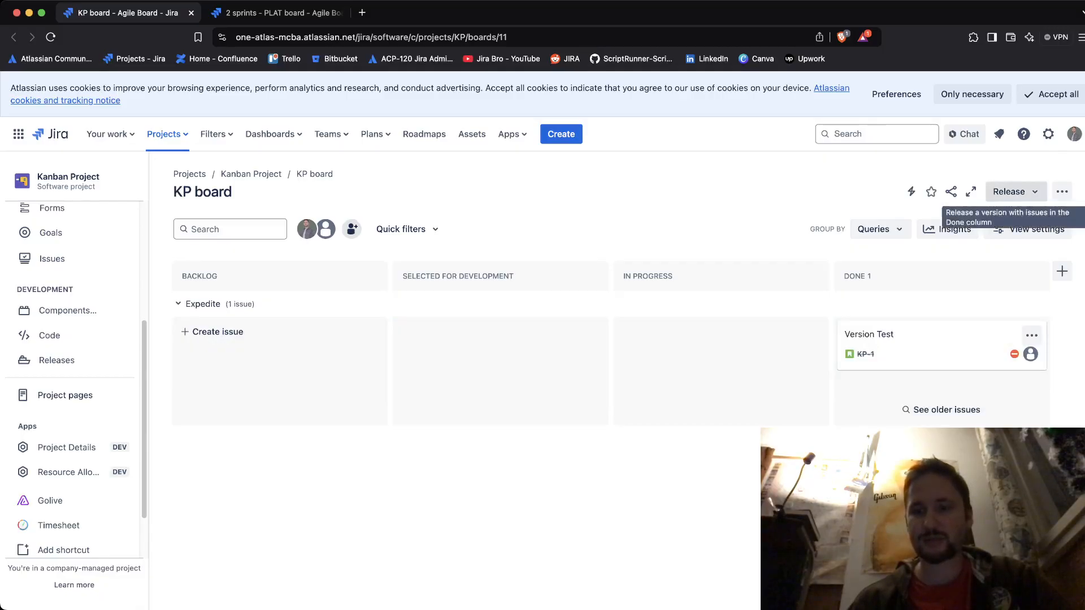
Release the completed issue from the board as a version named Alpha, keeping the default release date
left_click(1035, 192)
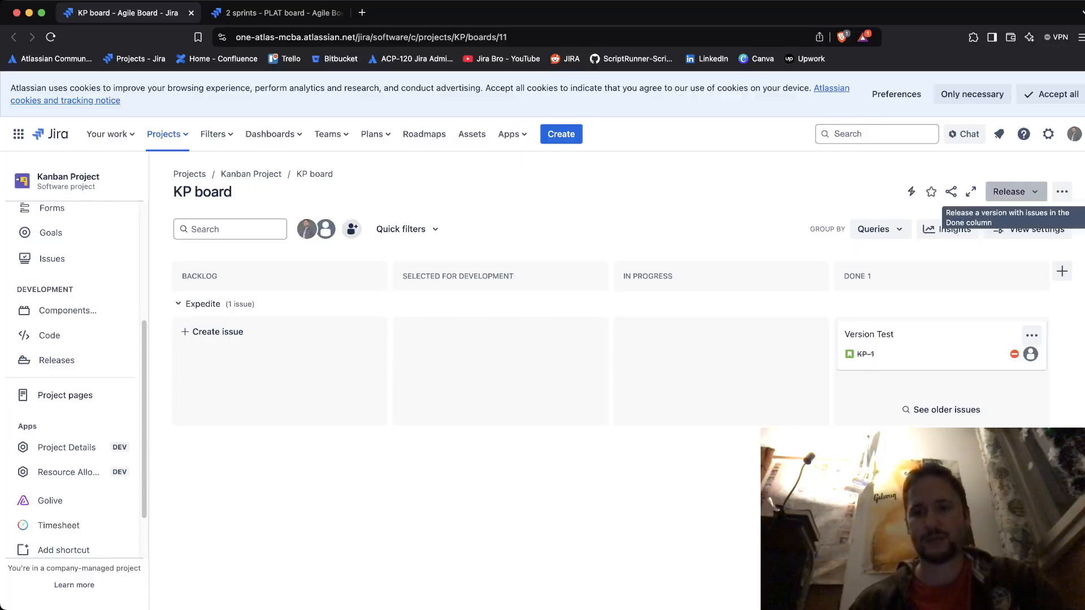
left_click(1009, 192)
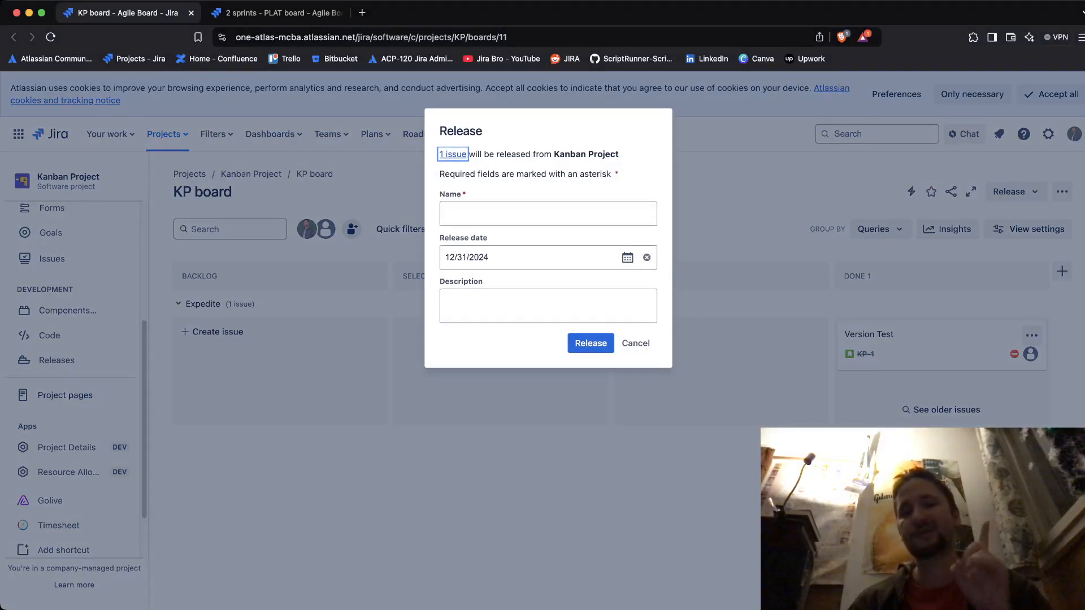
left_click_drag(469, 153, 619, 153)
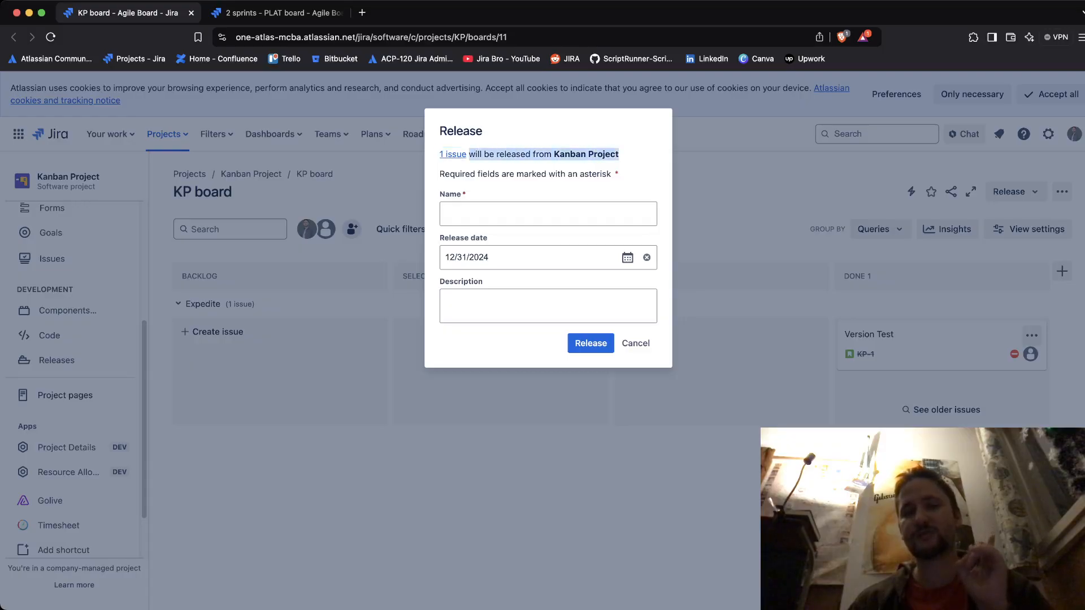
left_click(619, 155)
left_click(549, 214)
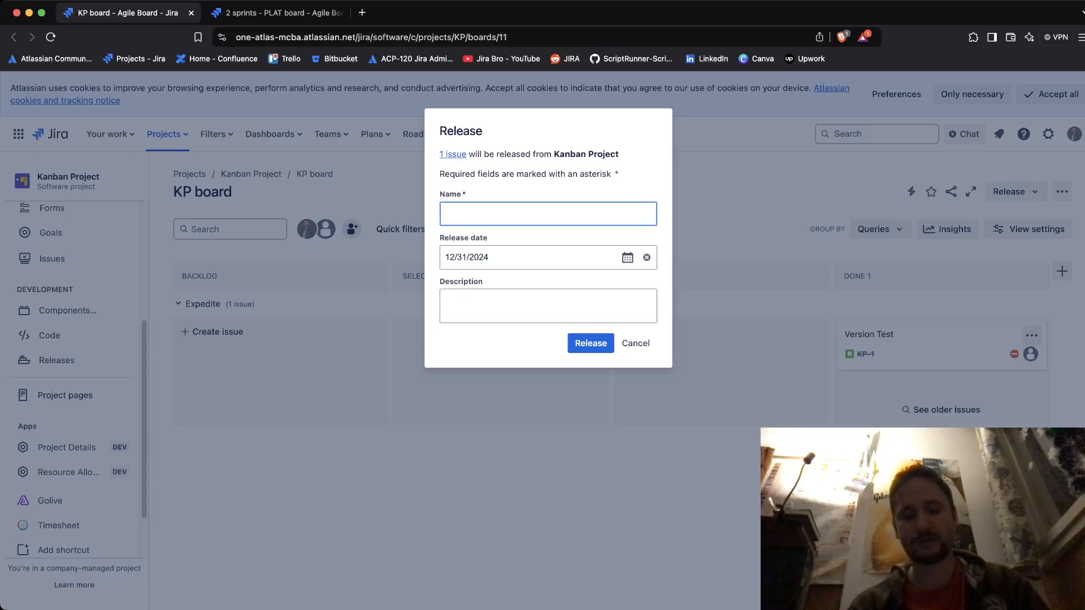
type("Alpha")
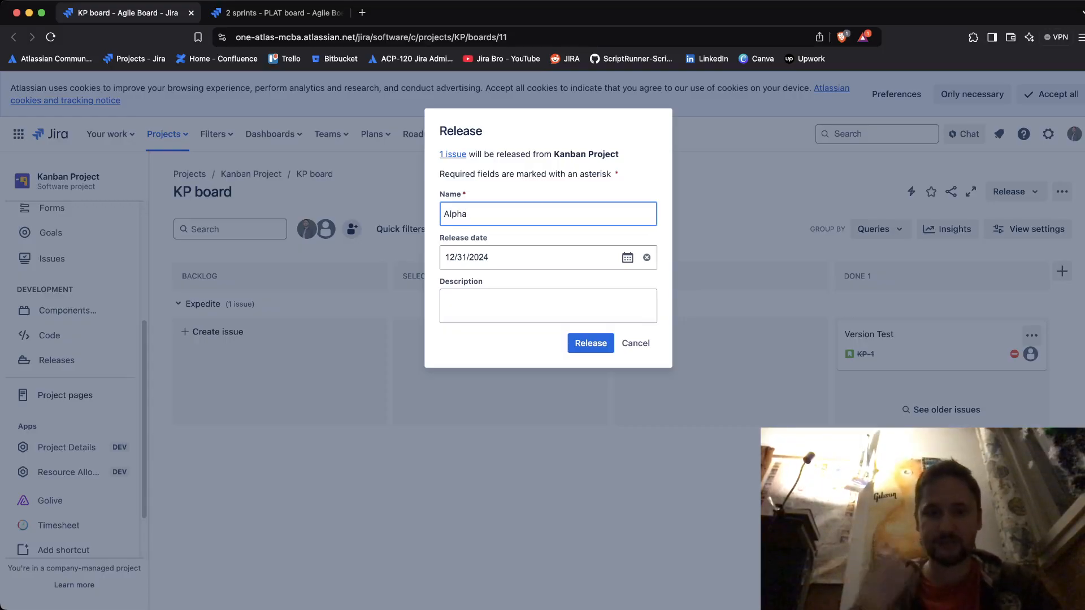
key("Return")
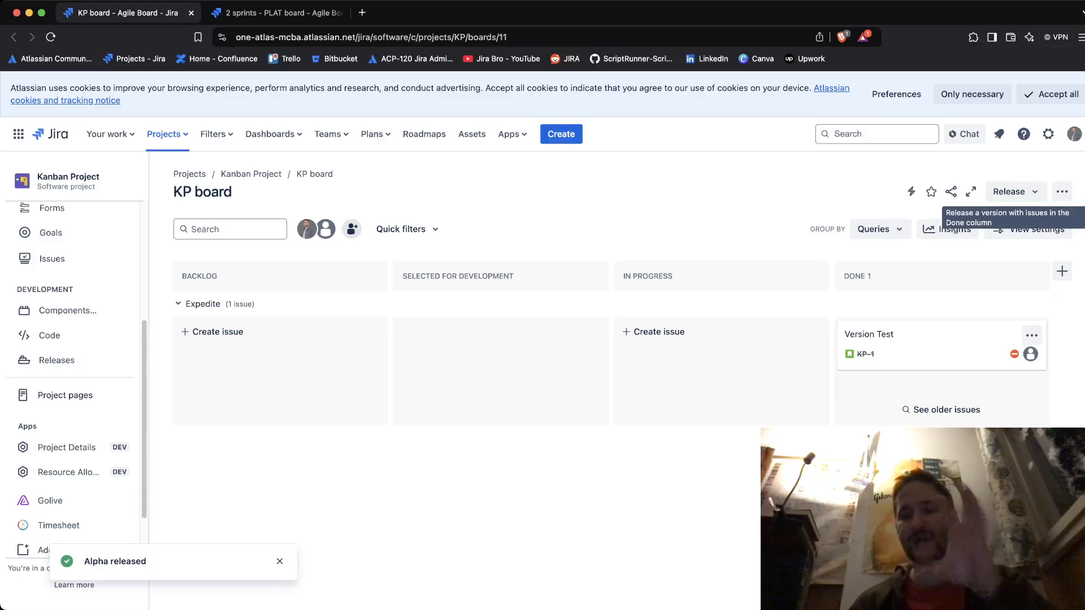
Open the Version Test issue, check its Fix versions field, and close the issue
left_click(881, 345)
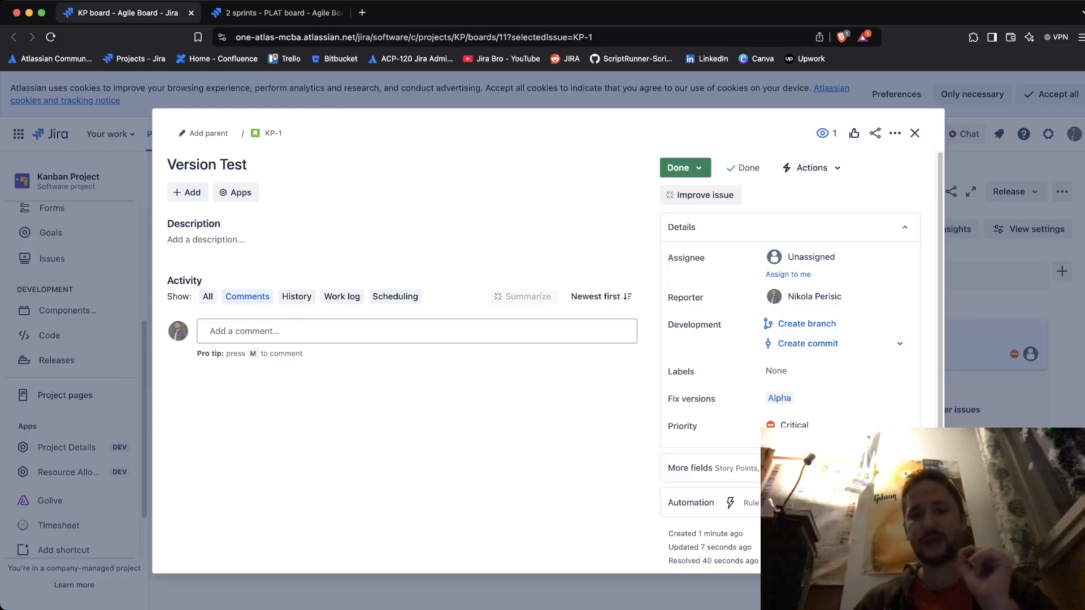
left_click_drag(699, 399, 716, 399)
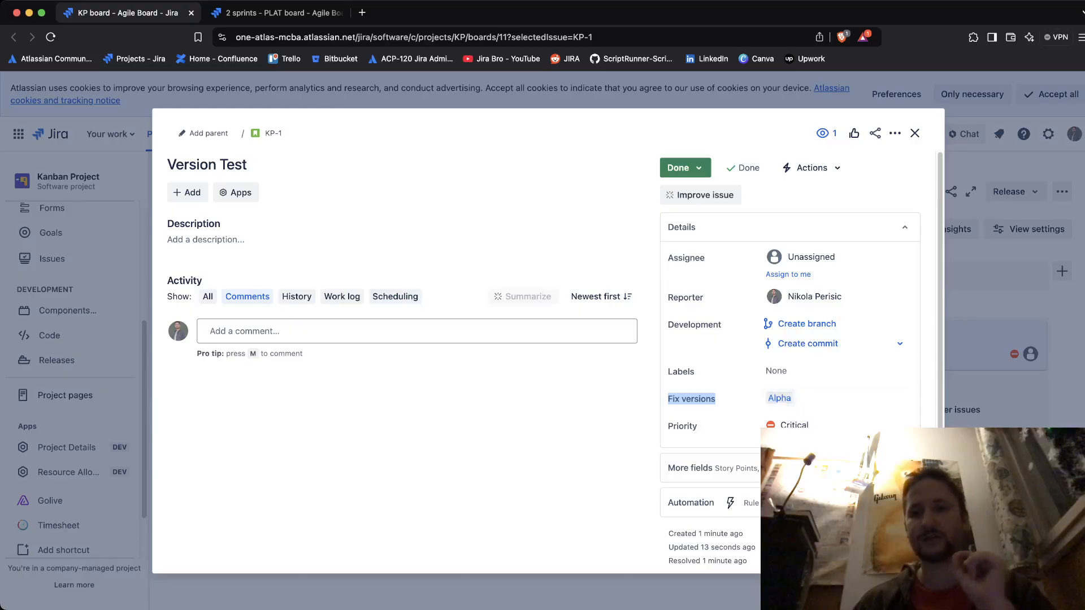
left_click(915, 133)
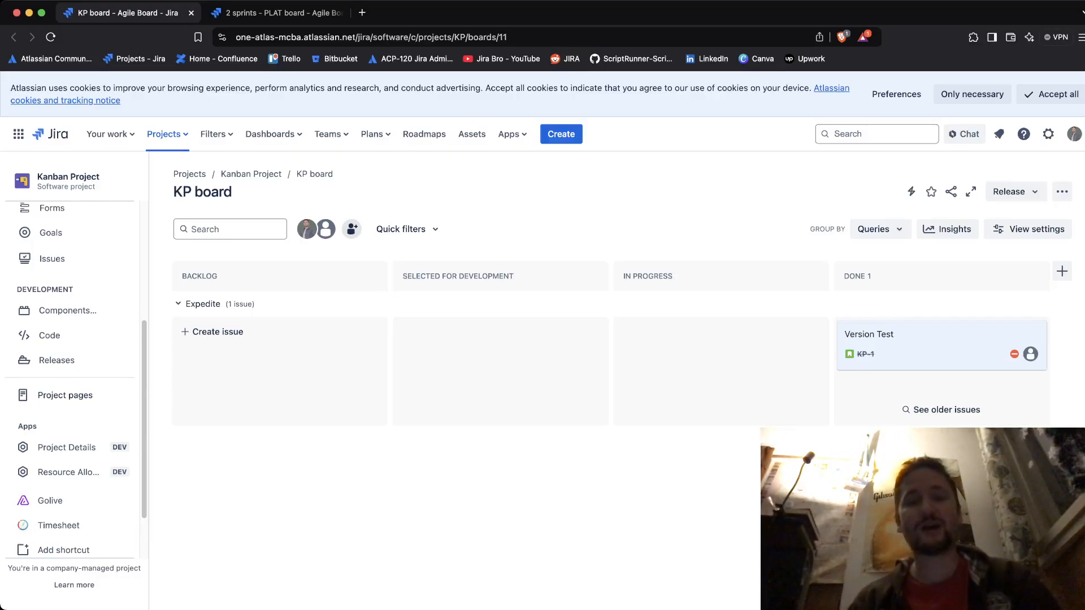
Open the Kanban project's Permissions settings and accept only the necessary cookies
scroll(58, 457, "down", 3)
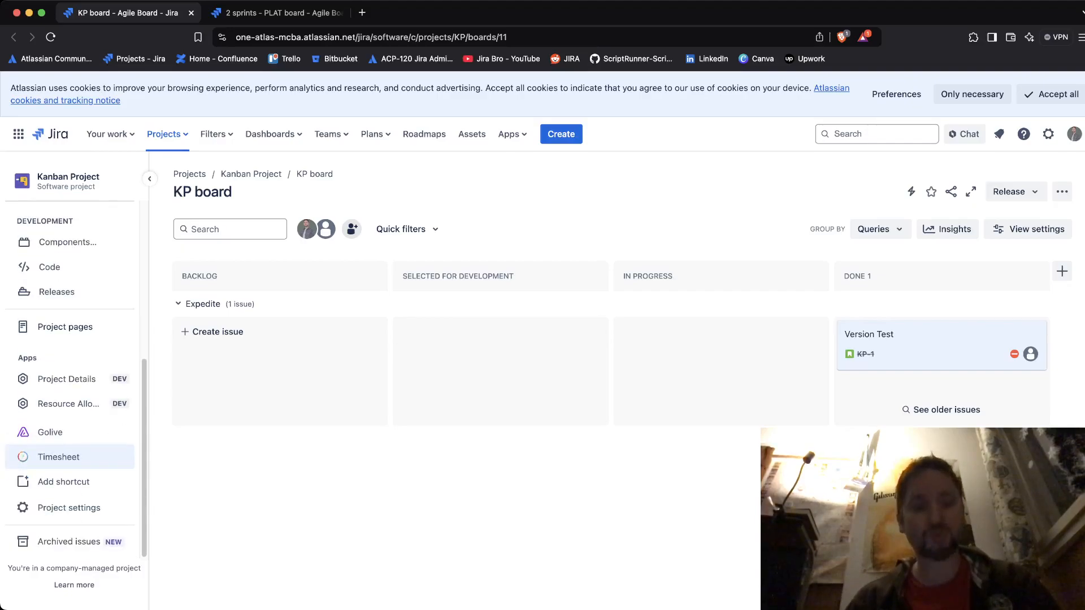
left_click(69, 507)
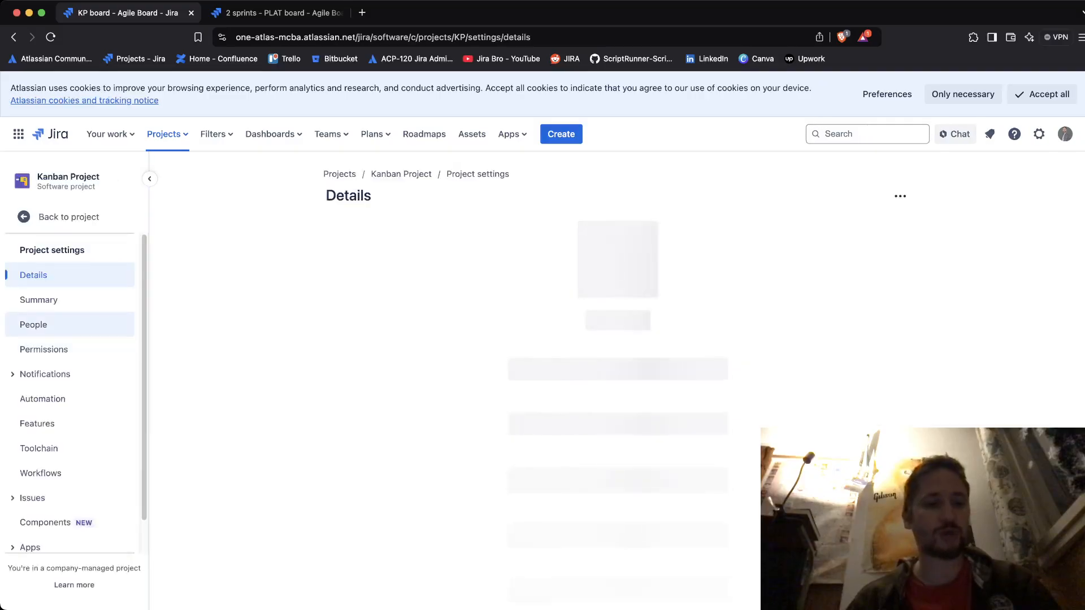
left_click(44, 349)
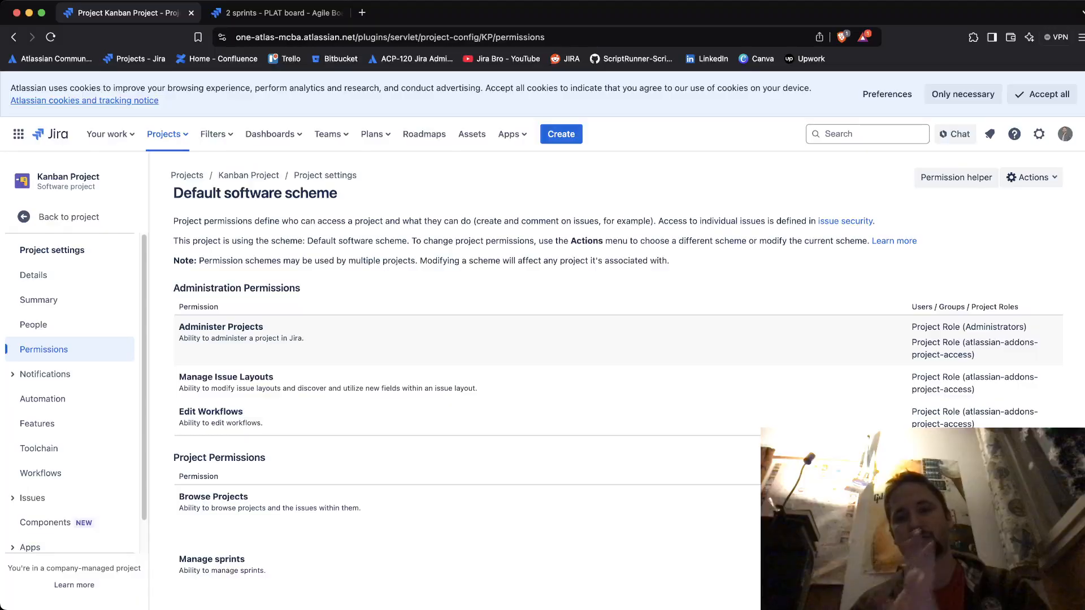
left_click(963, 94)
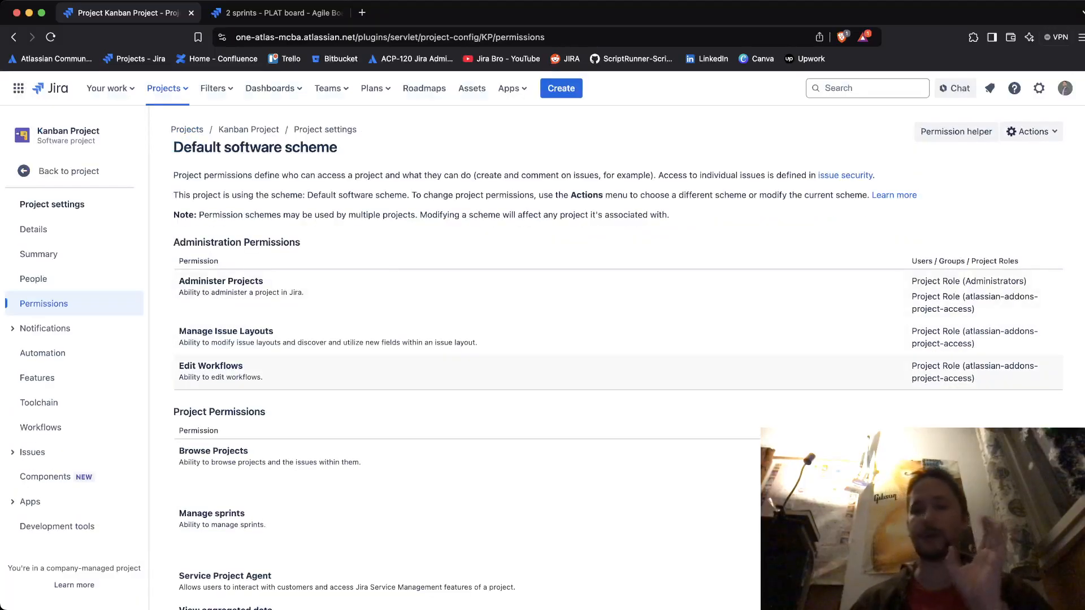
Examine the description of the Resolve Issues permission for who is able to set a fix version
scroll(622, 243, "down", 3)
scroll(621, 339, "down", 10)
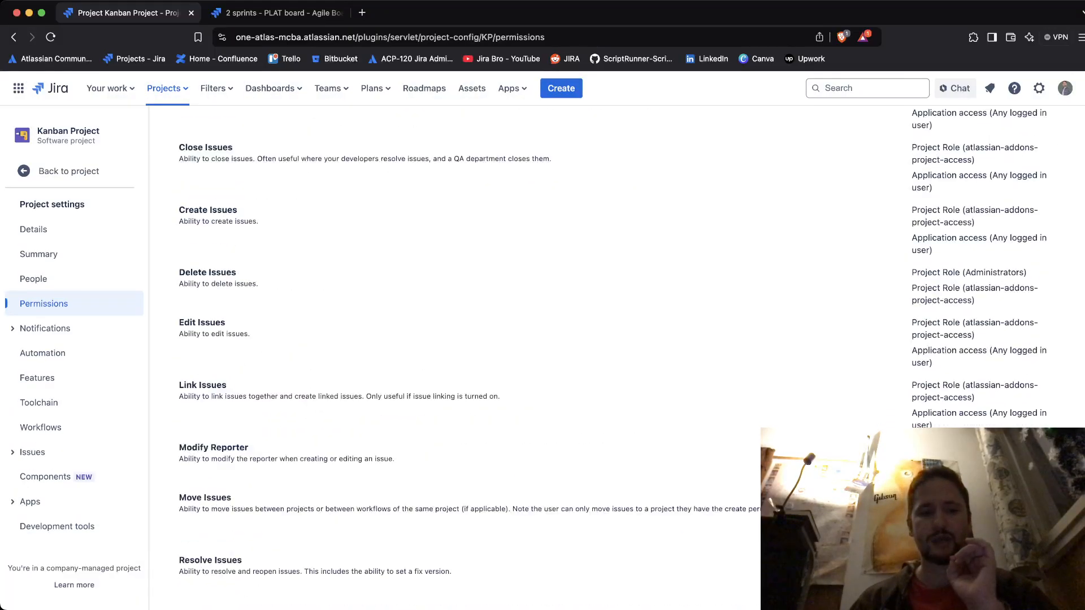
scroll(621, 339, "down", 4)
left_click_drag(192, 378, 453, 381)
left_click(453, 380)
left_click_drag(308, 378, 452, 380)
left_click(452, 380)
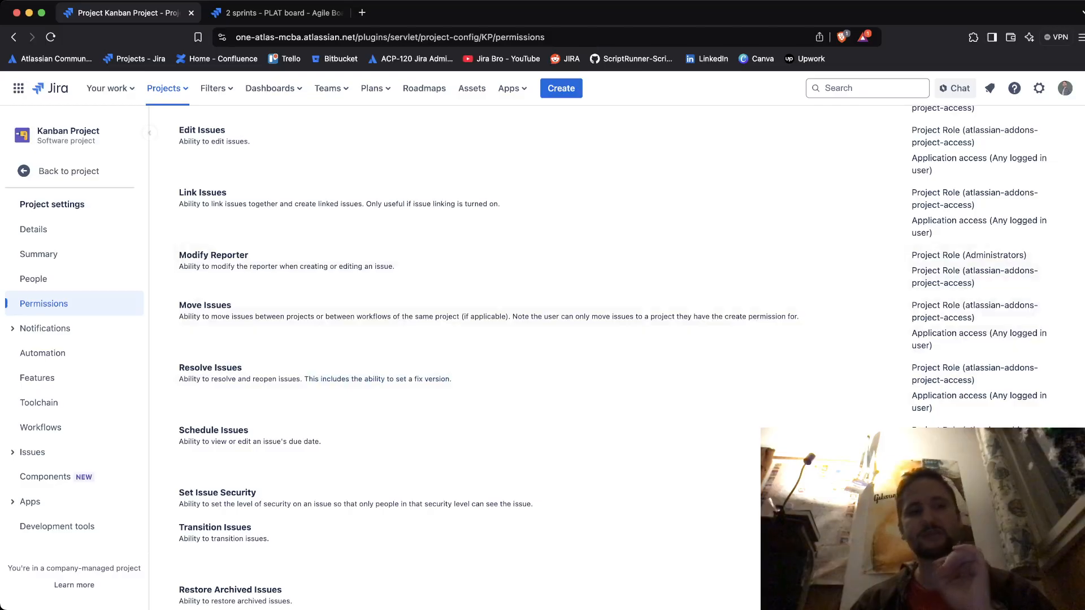
left_click_drag(453, 379, 284, 380)
left_click(284, 380)
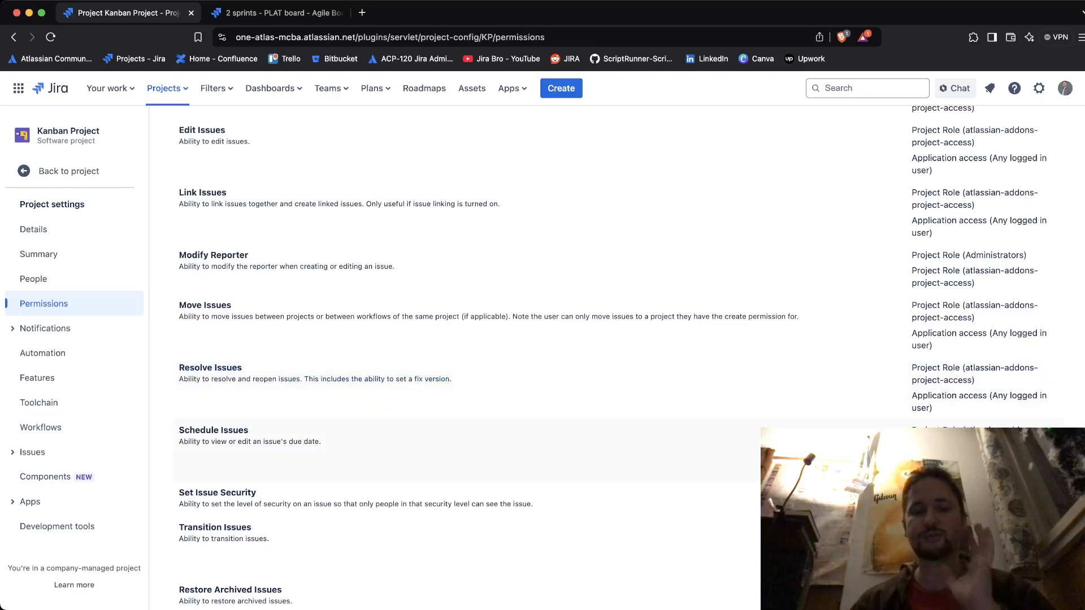
Return to the project, view its Issues list, and go back to the project navigation
left_click(68, 171)
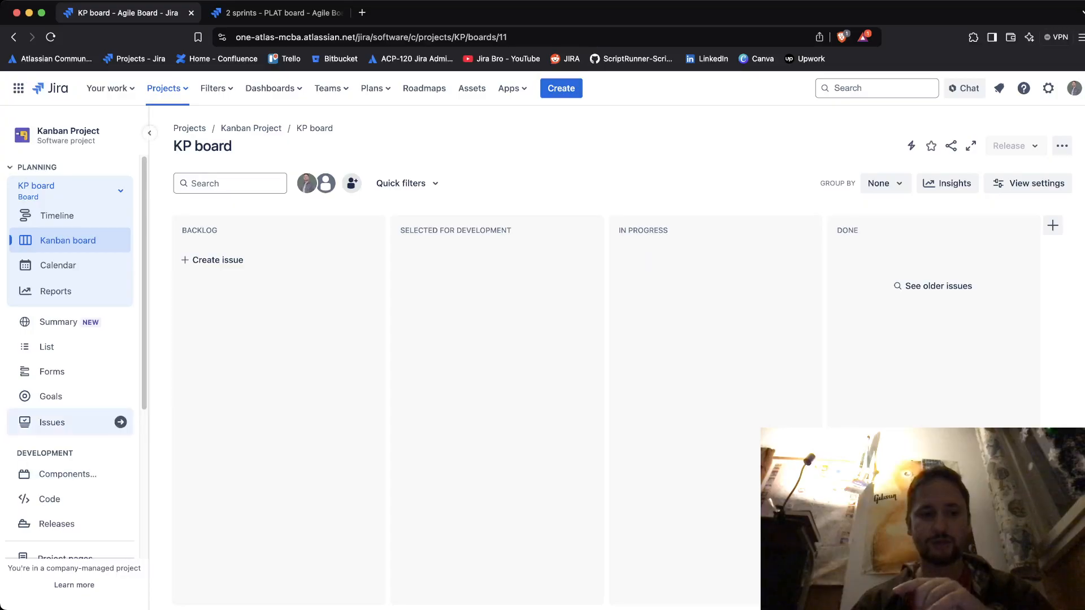
left_click(101, 423)
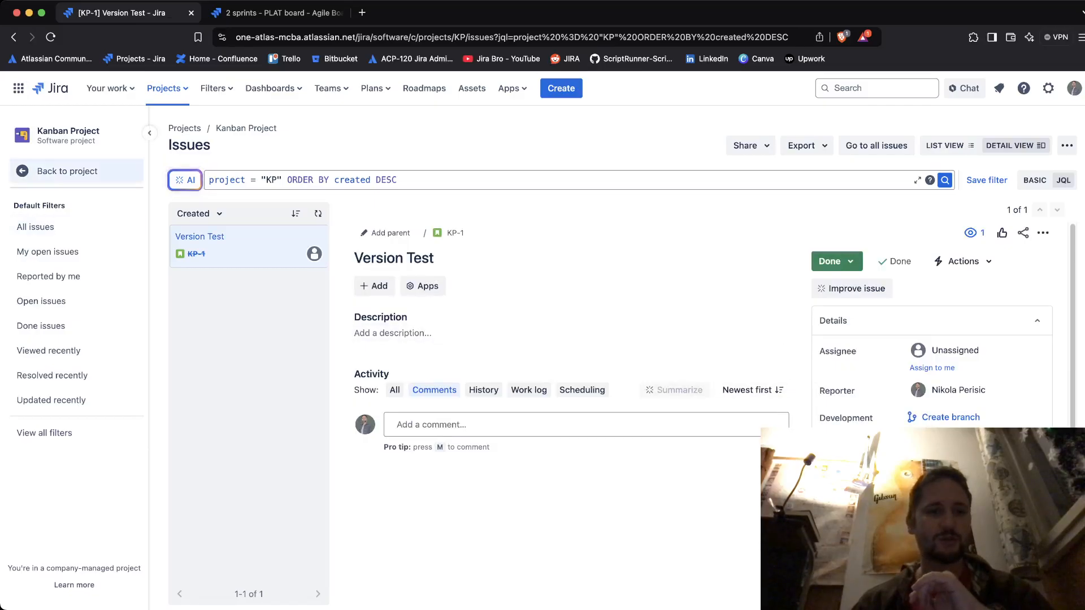
left_click(67, 170)
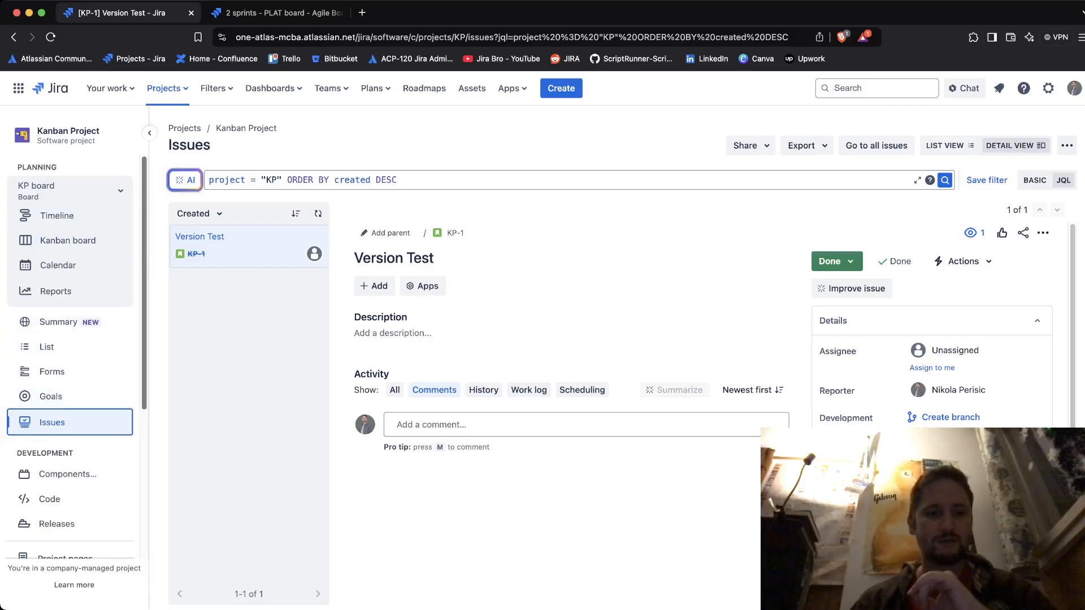
Open the project's Features settings and examine the Development section, including the Releases feature
scroll(68, 497, "down", 5)
left_click(69, 513)
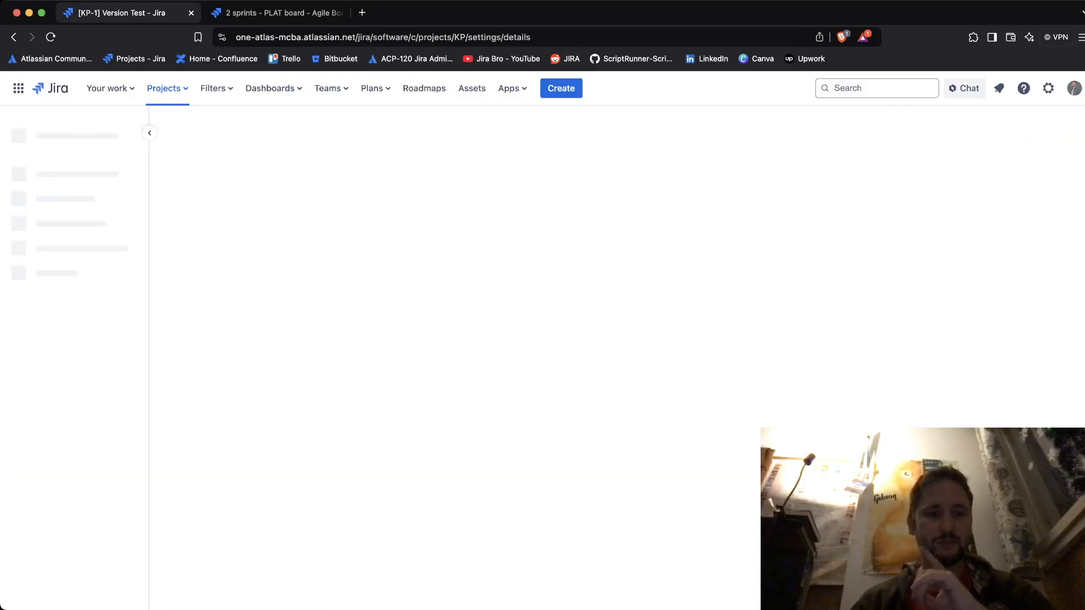
left_click(37, 377)
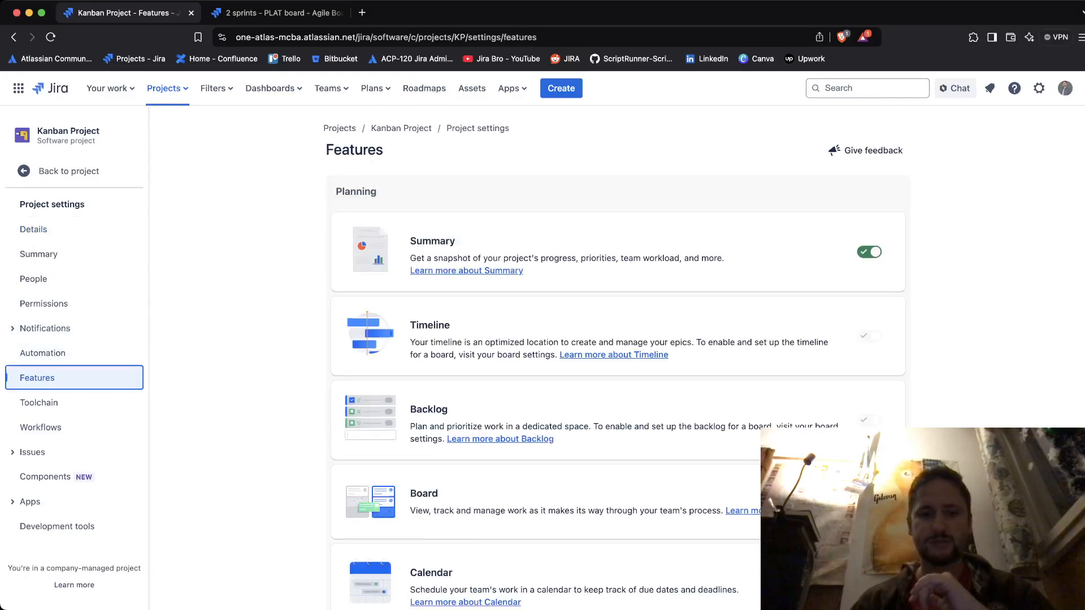
scroll(618, 356, "down", 13)
scroll(617, 356, "down", 3)
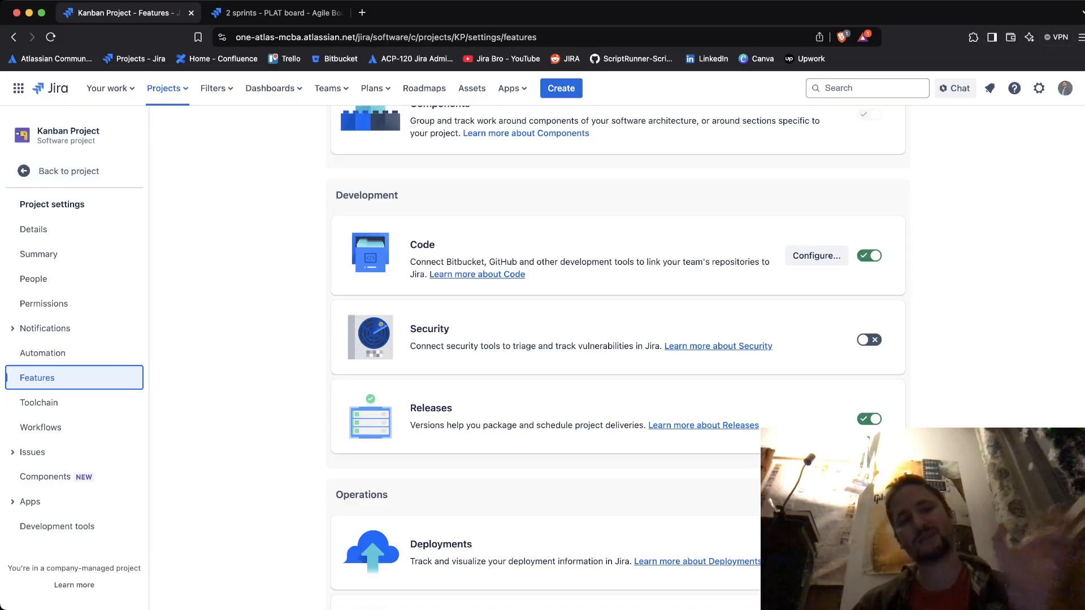
left_click_drag(335, 195, 399, 195)
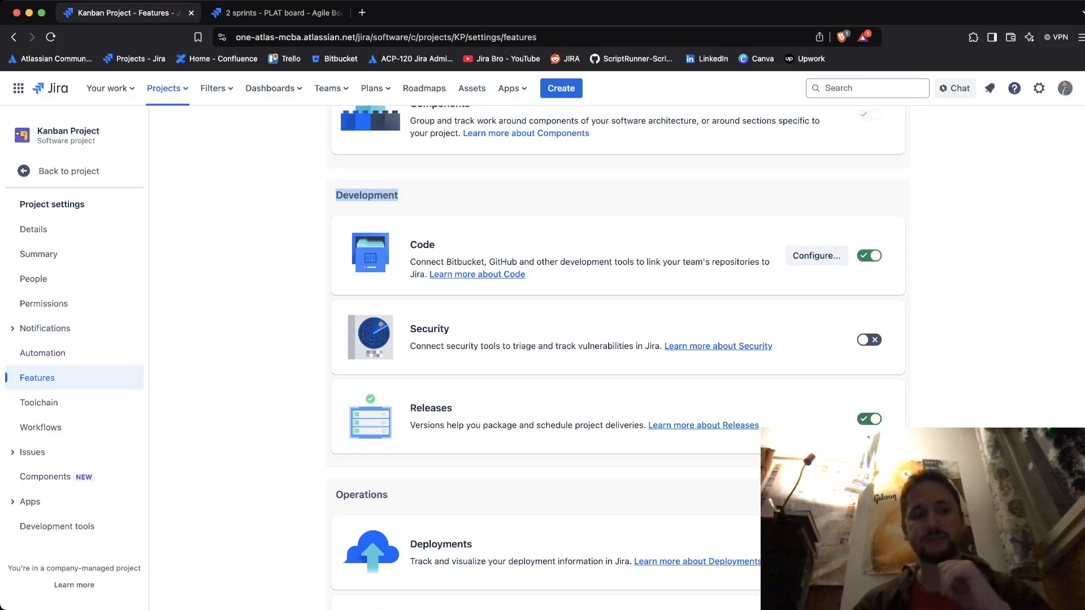
On the project's Releases page, create a version named "v 1.0" with release date 1/1/2025
left_click(68, 171)
scroll(69, 415, "down", 4)
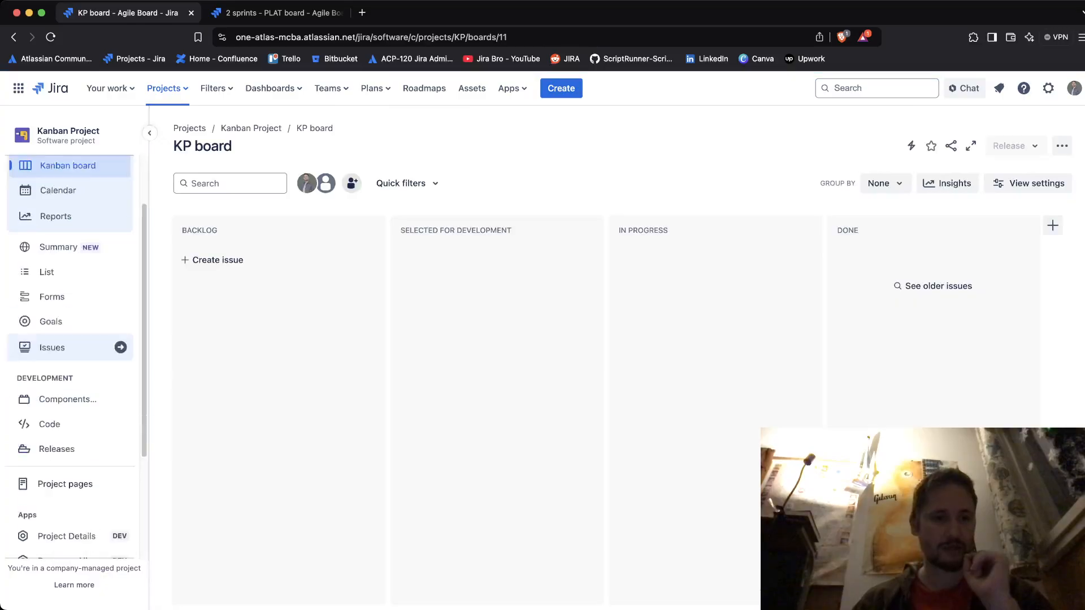
left_click(62, 294)
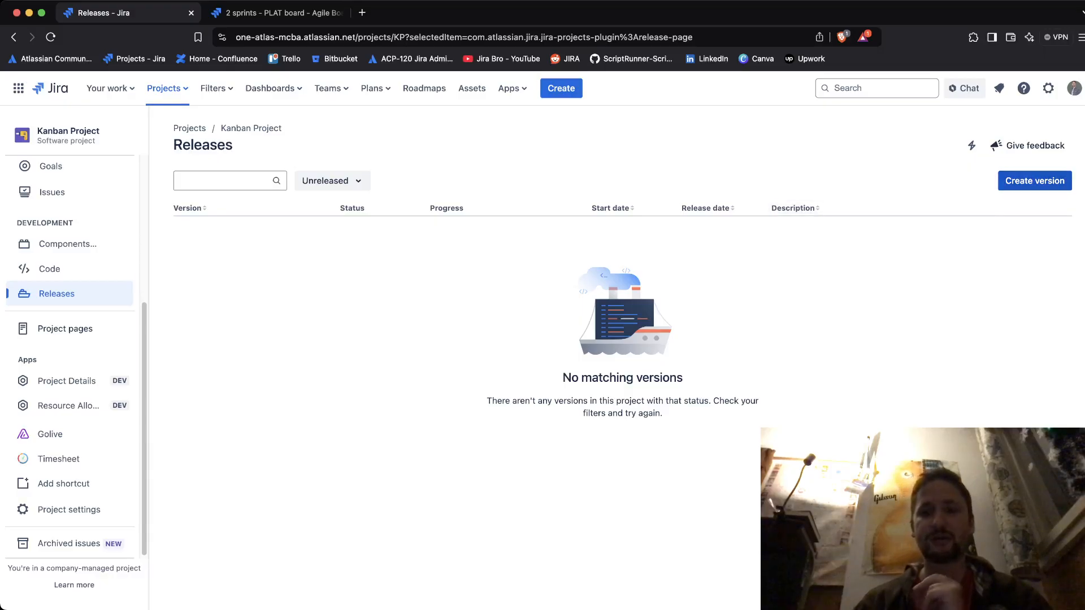
left_click(1035, 180)
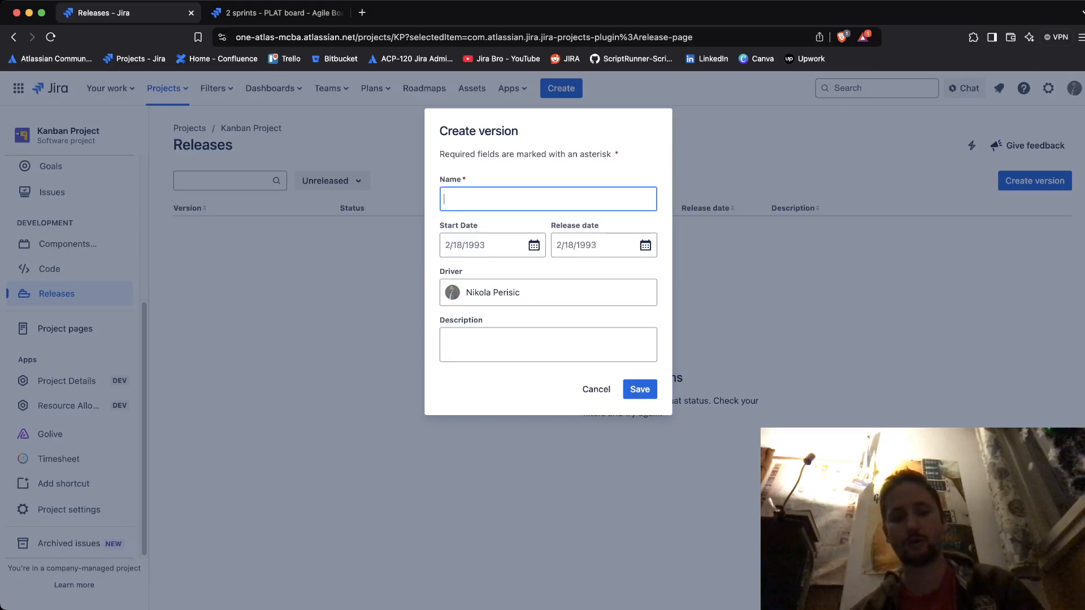
type("v 1.0")
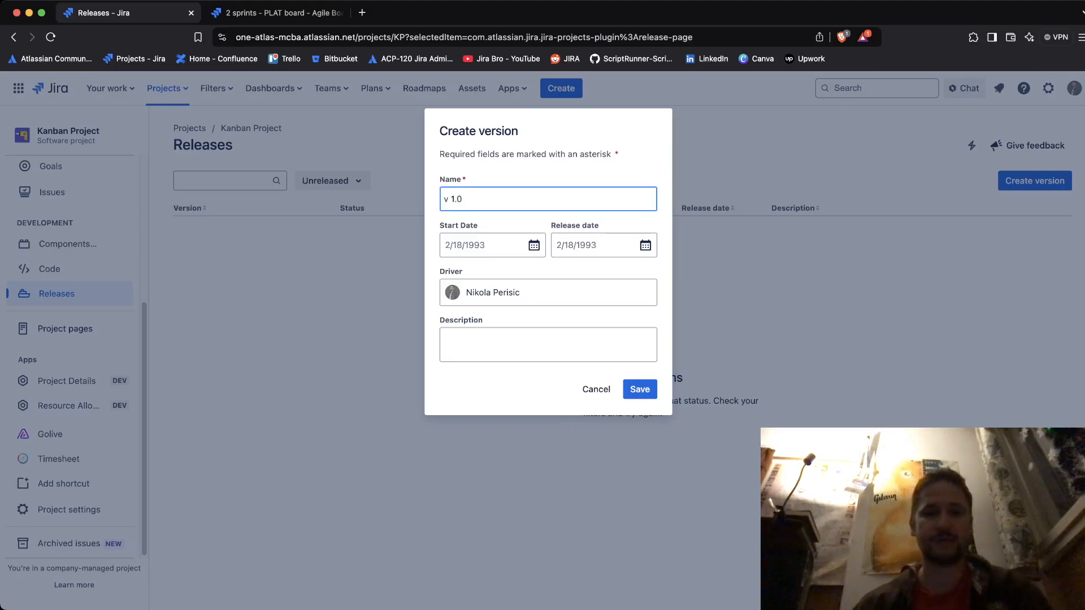
left_click(604, 245)
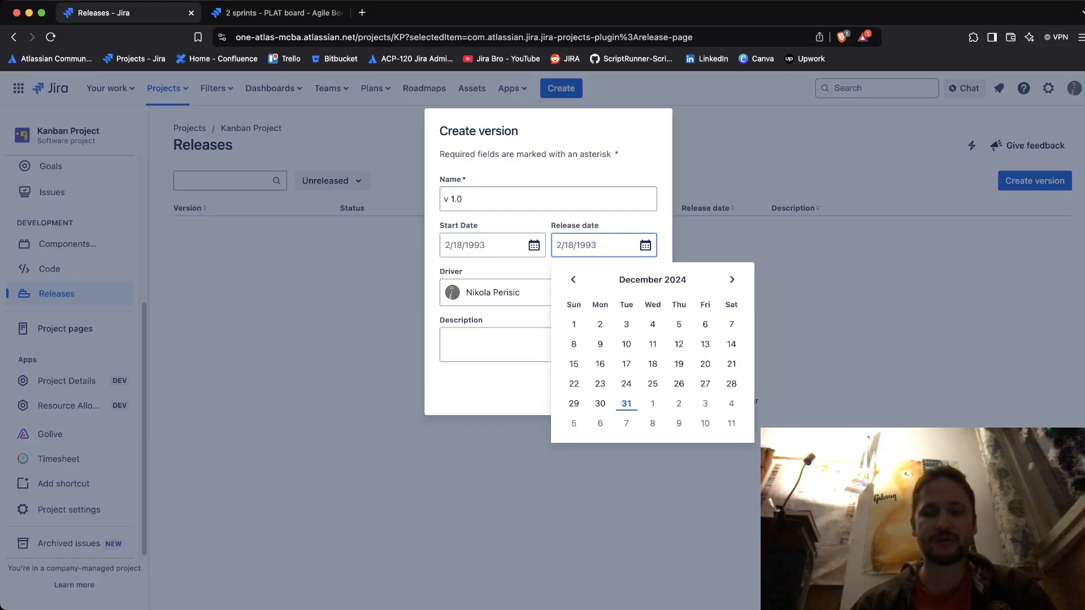
left_click(652, 404)
left_click(548, 345)
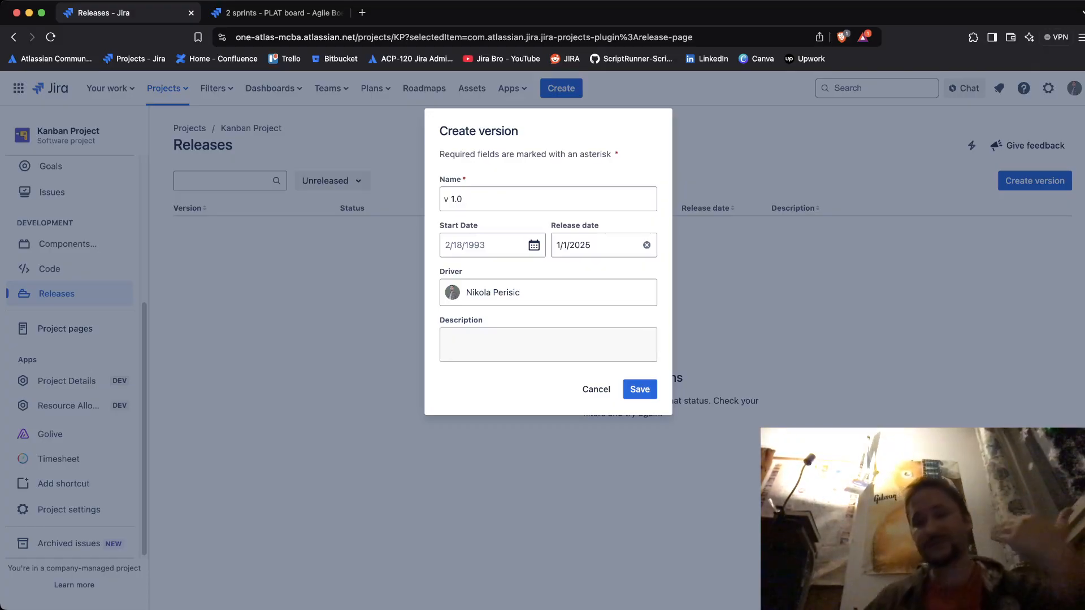
left_click(640, 389)
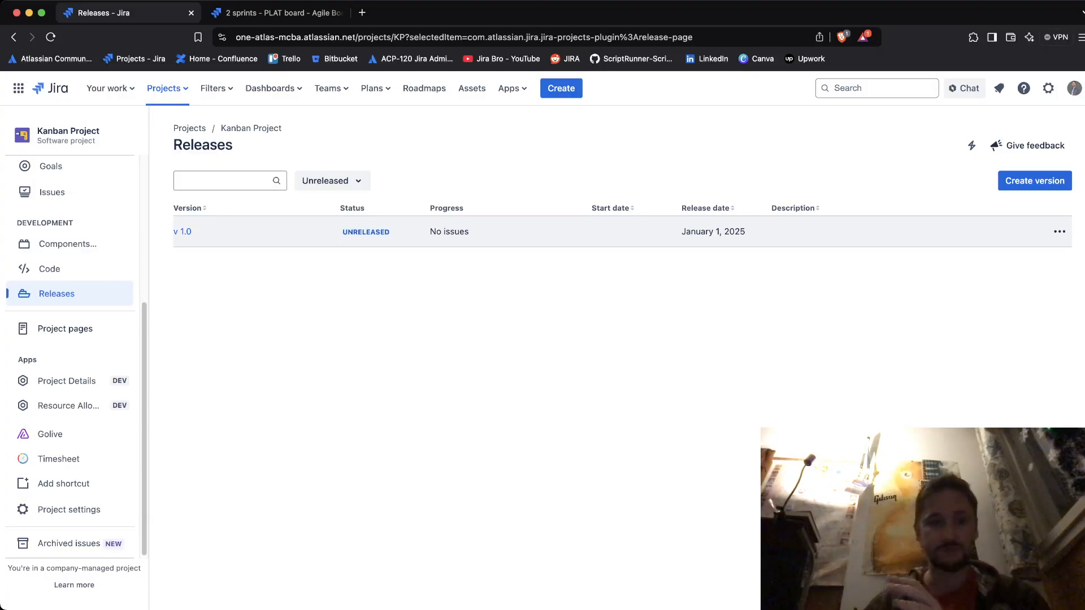
On the Kanban board, create an issue named "Version 1" in the Backlog column and move it to Done
scroll(73, 339, "up", 5)
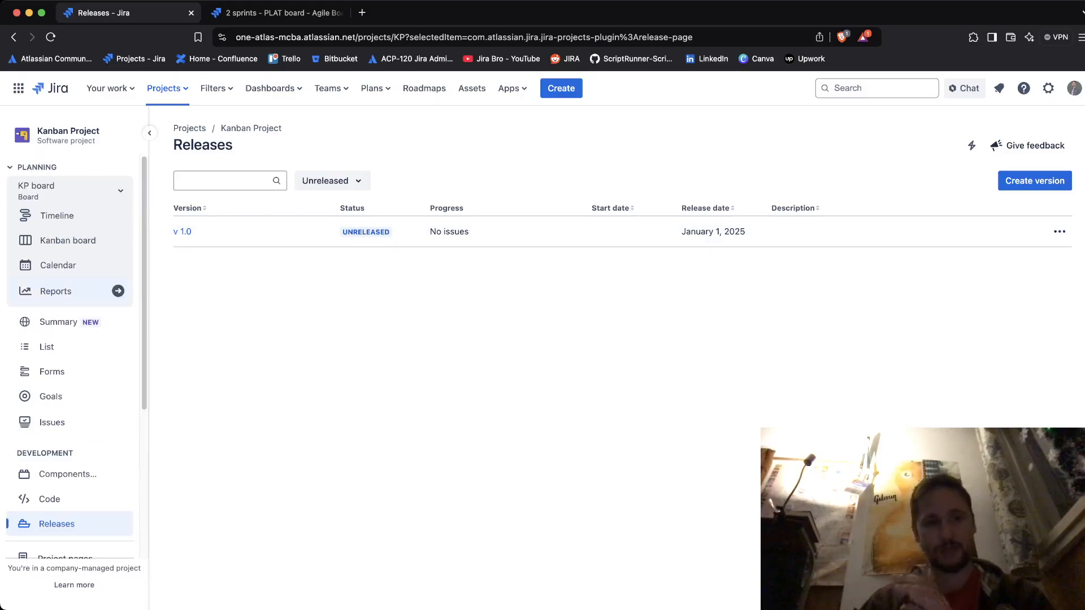
left_click(68, 240)
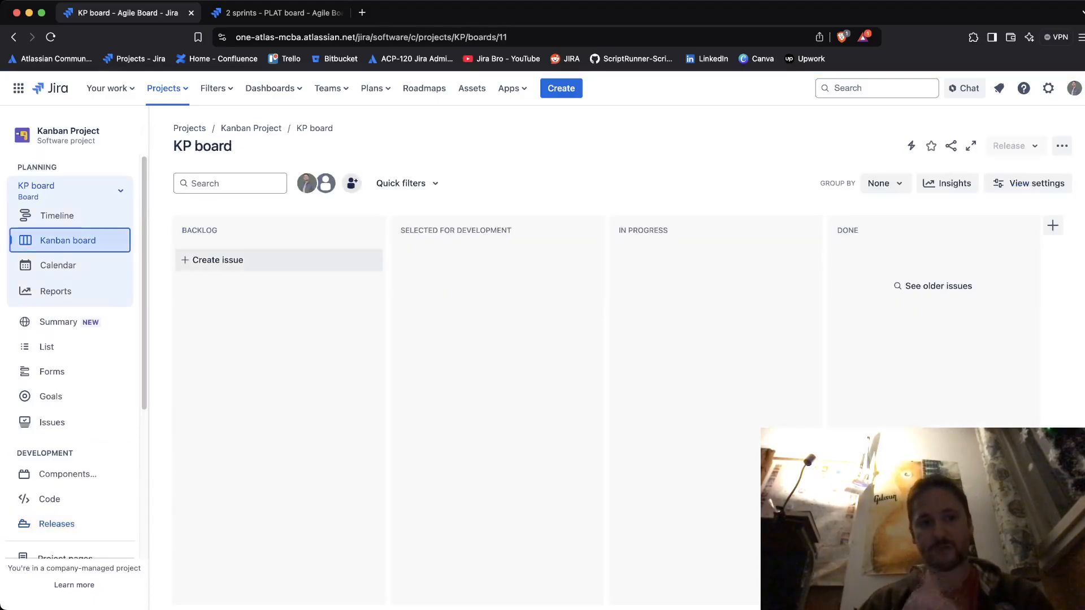
left_click(217, 260)
type("V")
key("BackSpace")
key("BackSpace")
key("BackSpace")
key("Escape")
left_click(217, 260)
type("Version 1")
key("Return")
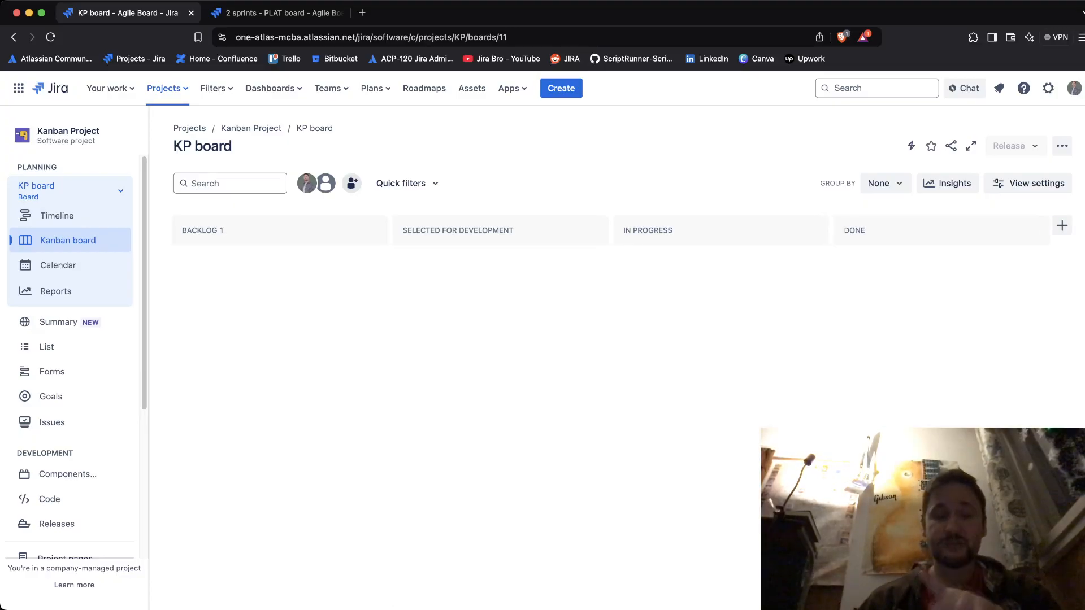
left_click_drag(280, 299, 938, 308)
Set the fix version of the "Version 1" issue to v 1.0 and close the issue
left_click(939, 305)
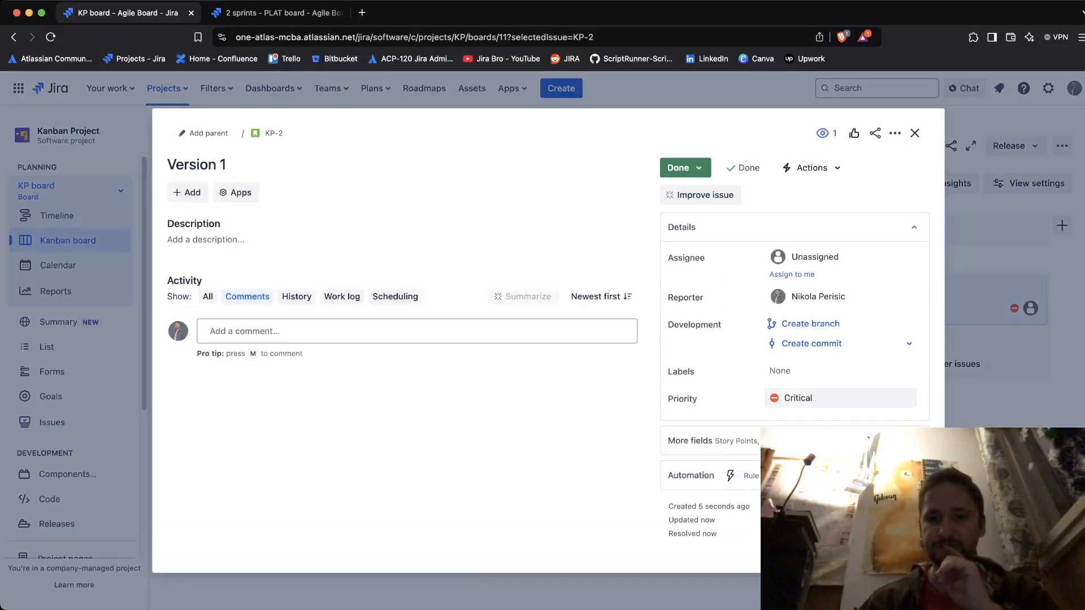
left_click(706, 441)
scroll(706, 418, "down", 1)
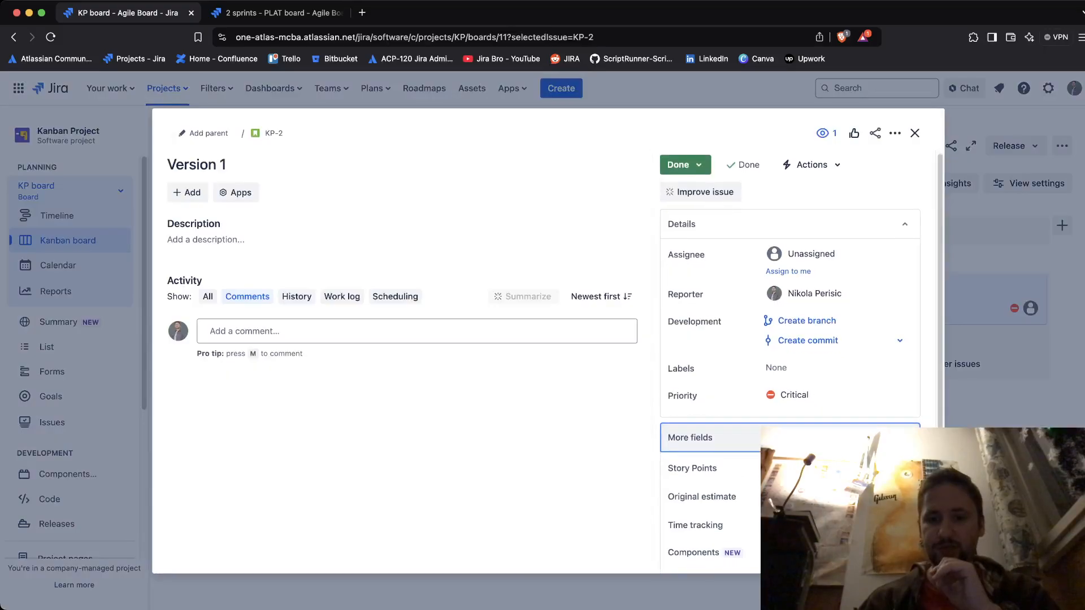
scroll(790, 362, "down", 3)
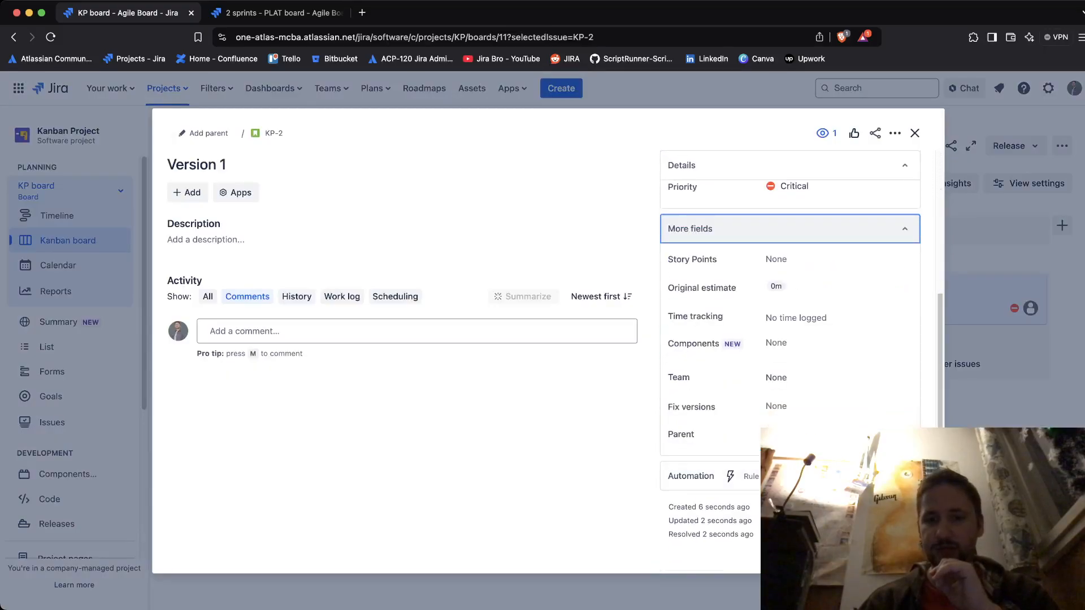
left_click(780, 406)
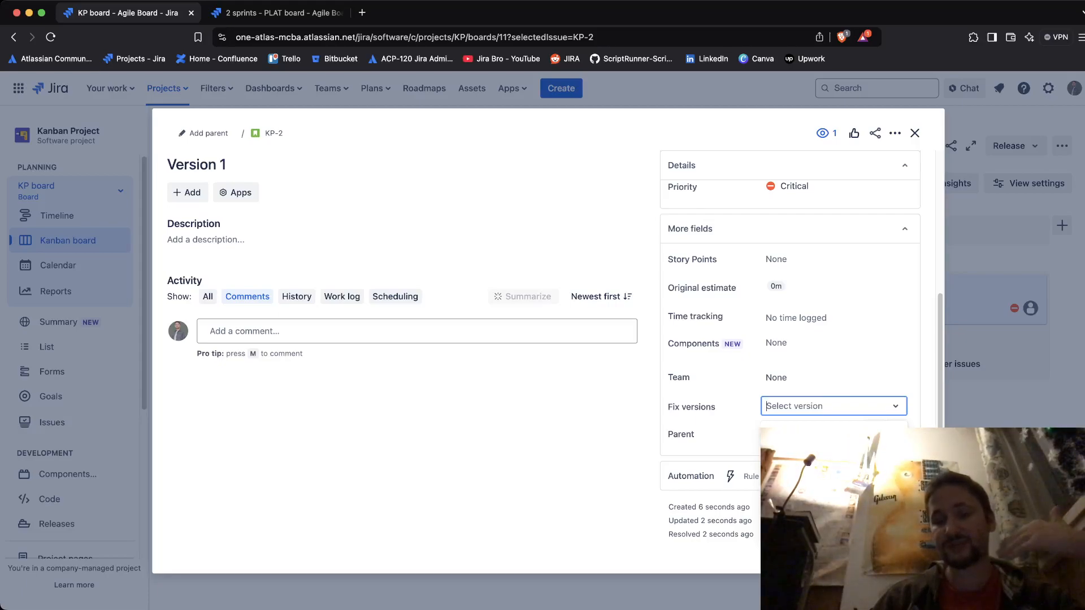
left_click(802, 453)
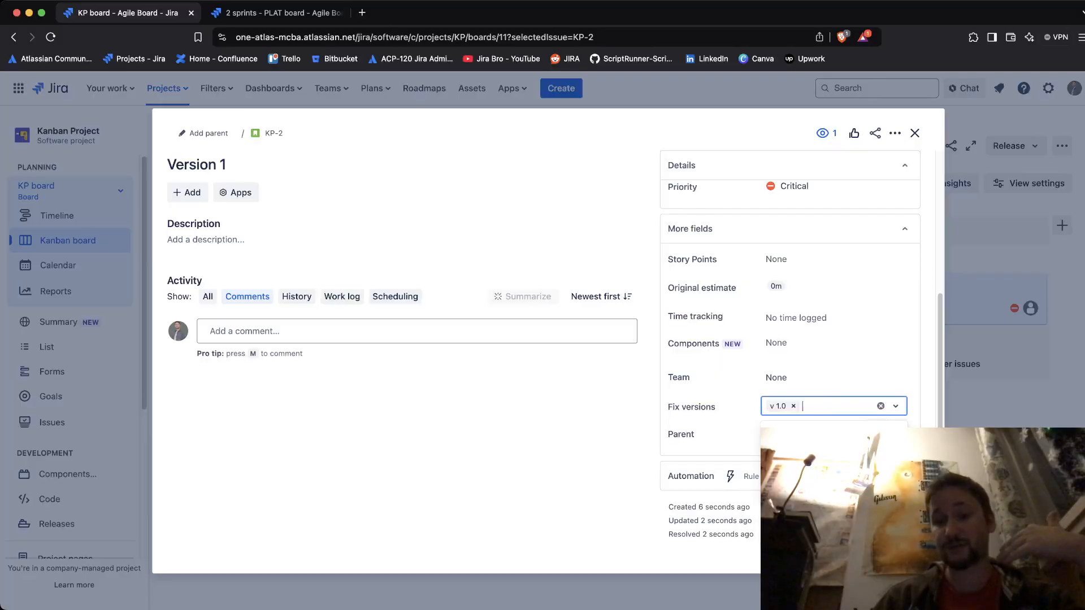
left_click(651, 418)
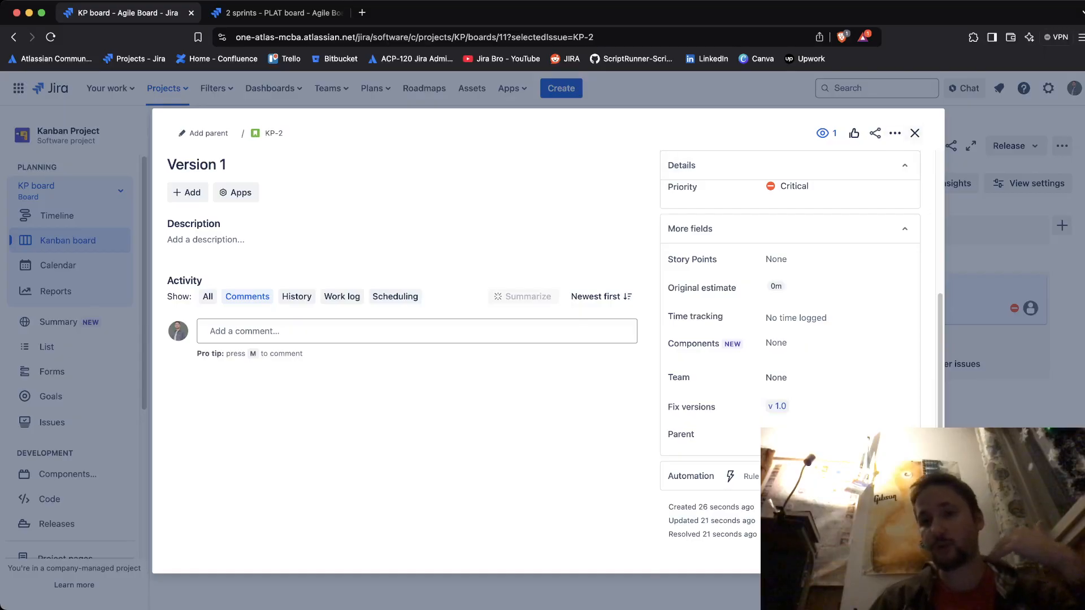
left_click(915, 132)
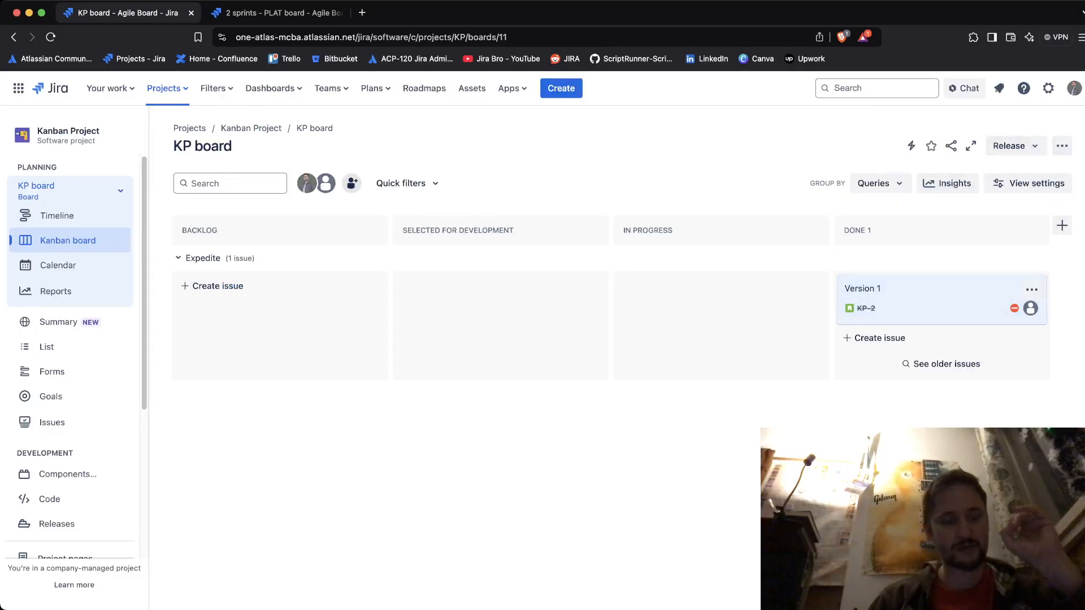
Check the progress of version v 1.0 on the Releases page, revisit the Kanban board, and return to Releases
left_click(56, 524)
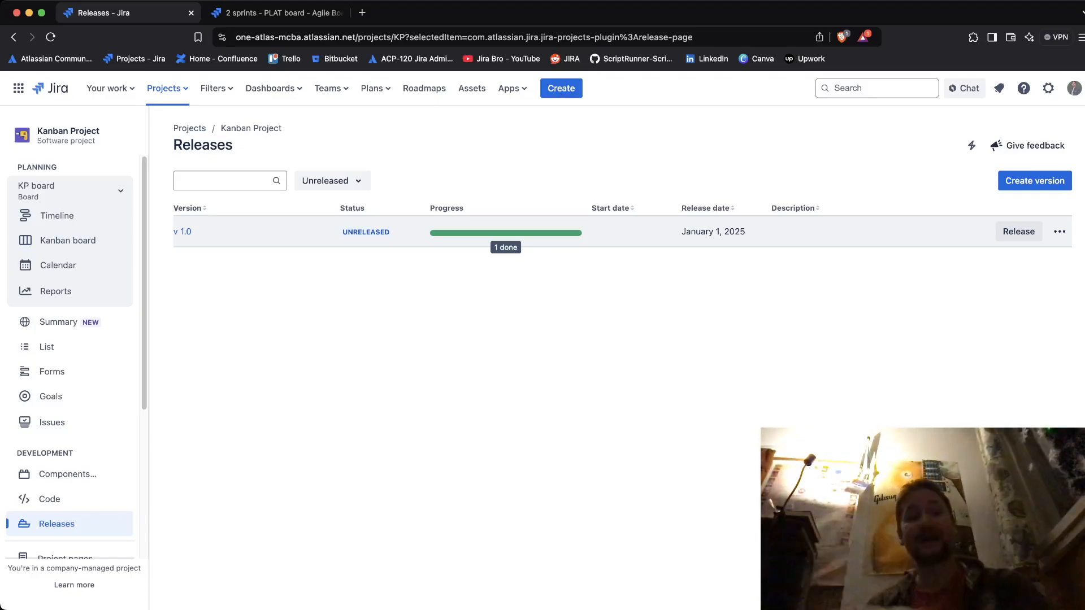
left_click(68, 240)
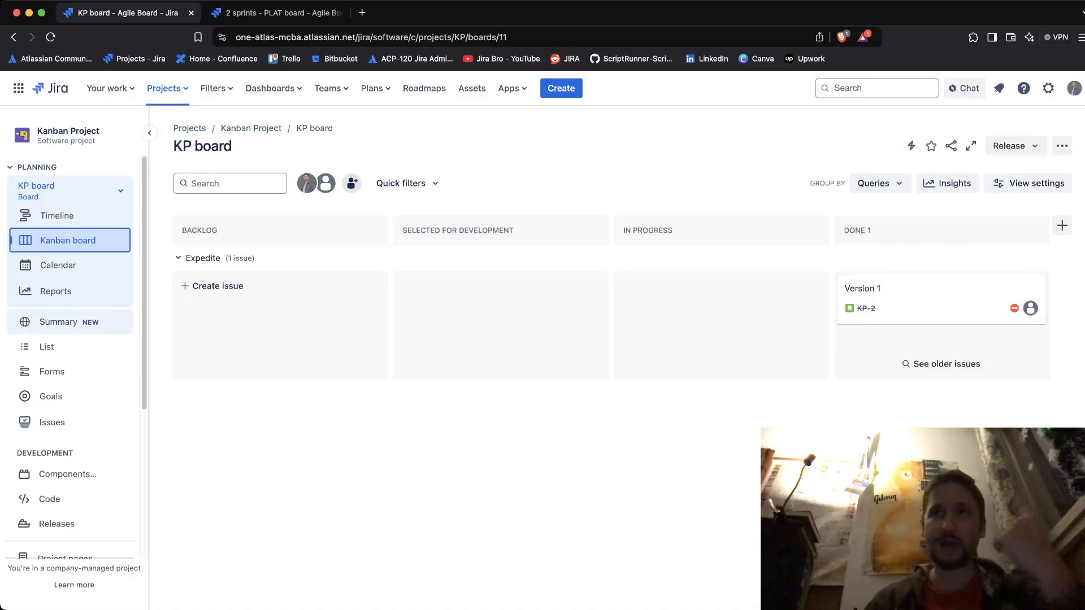
scroll(68, 452, "down", 1)
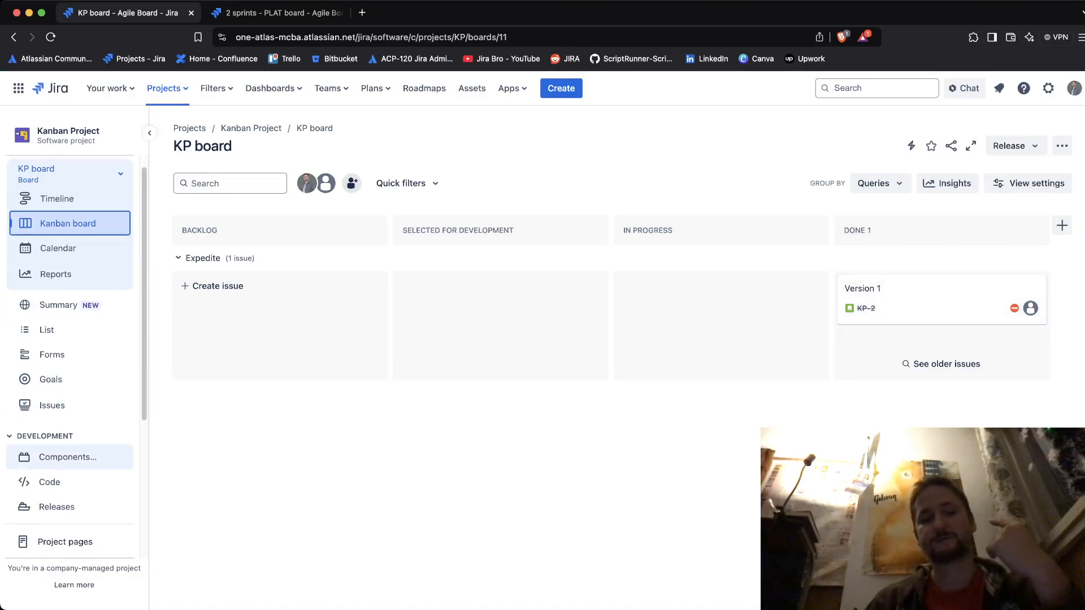
left_click(57, 507)
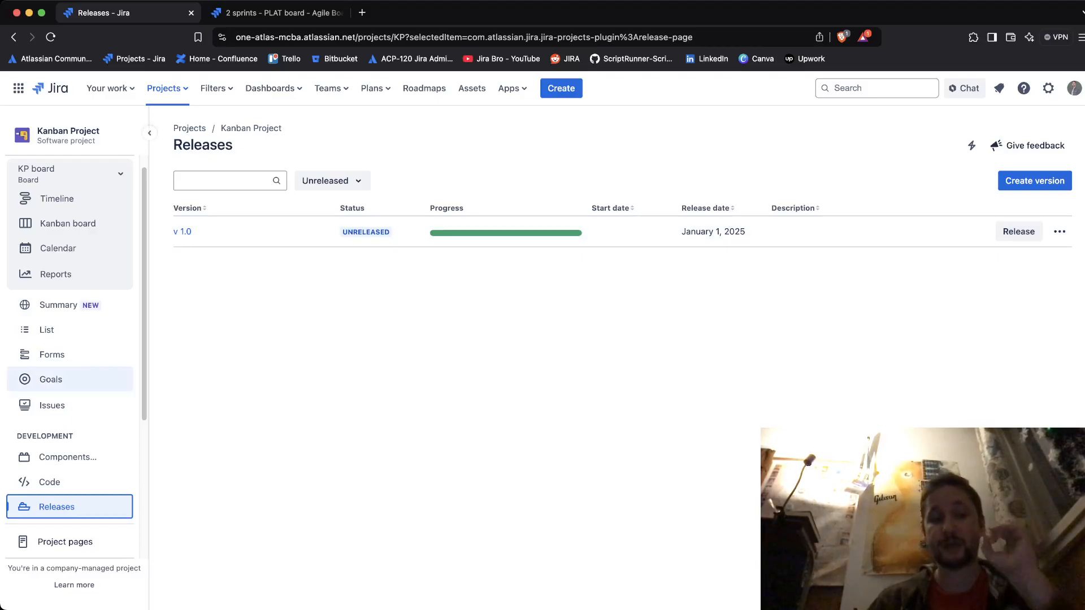
Open the project's Features settings and examine the Development and Operations features, including Releases and Deployments
scroll(68, 379, "down", 5)
scroll(68, 396, "down", 1)
left_click(67, 507)
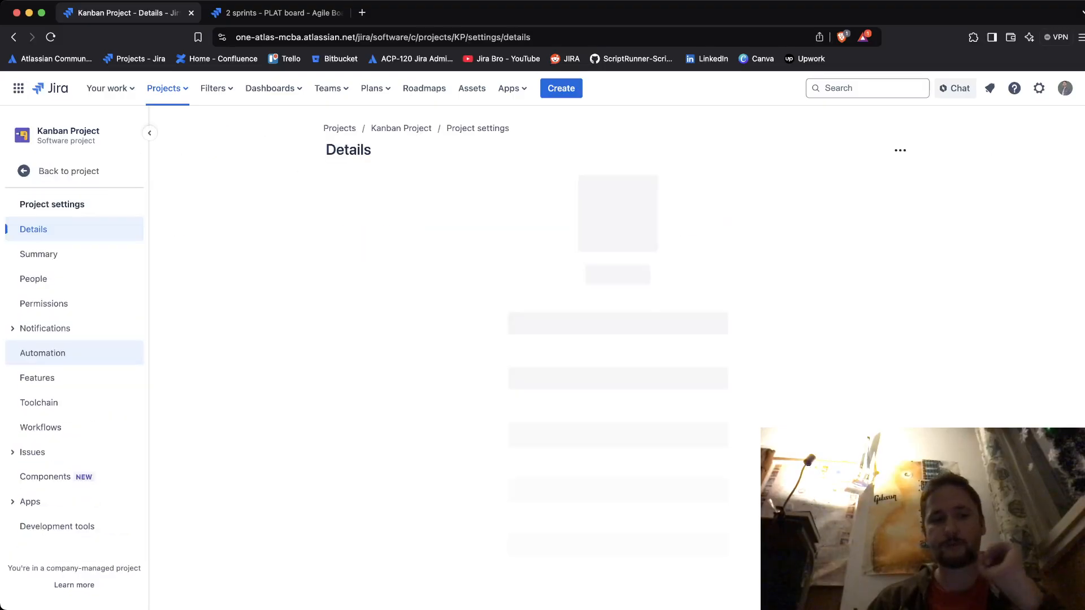
left_click(67, 377)
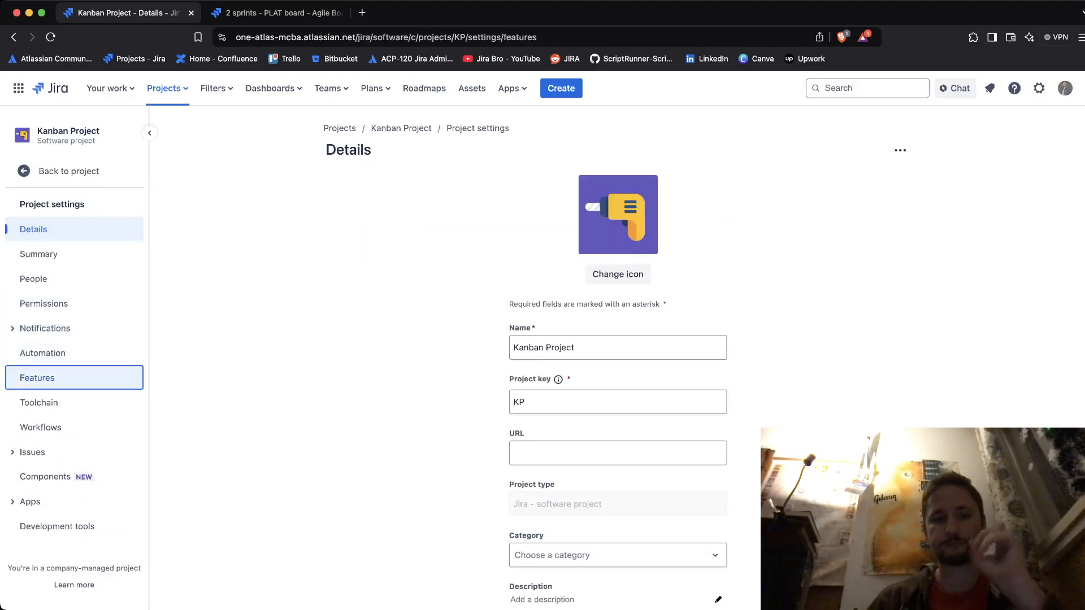
scroll(618, 339, "down", 15)
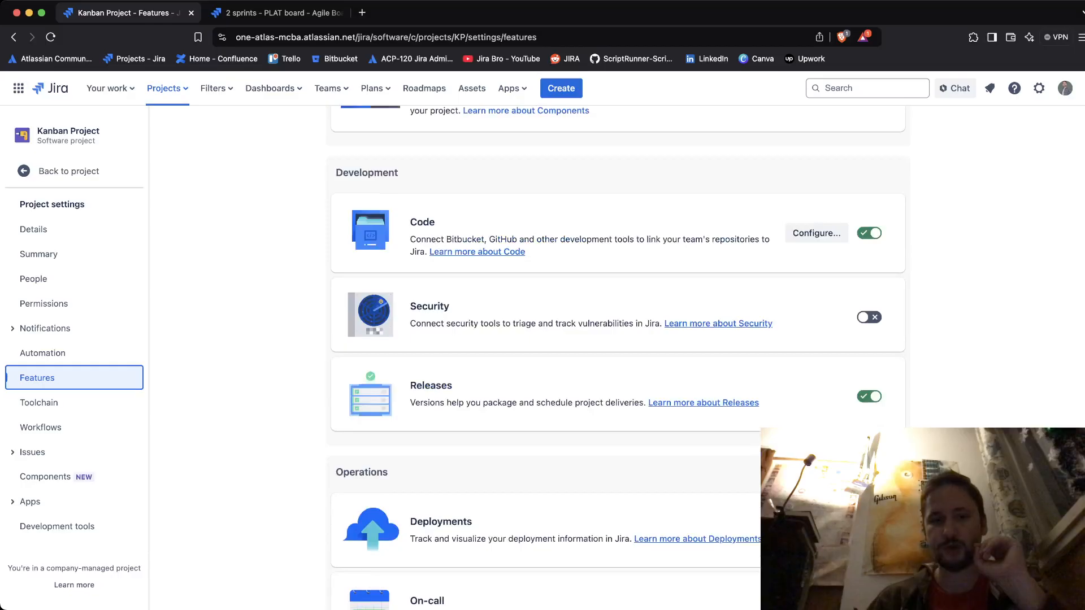
scroll(617, 339, "down", 1)
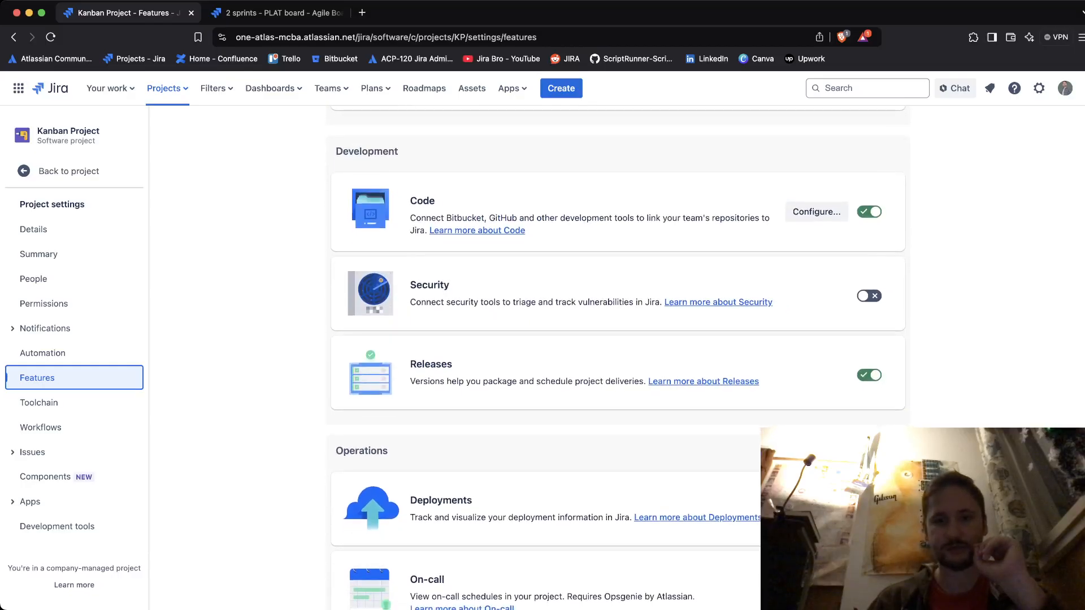
scroll(618, 339, "down", 5)
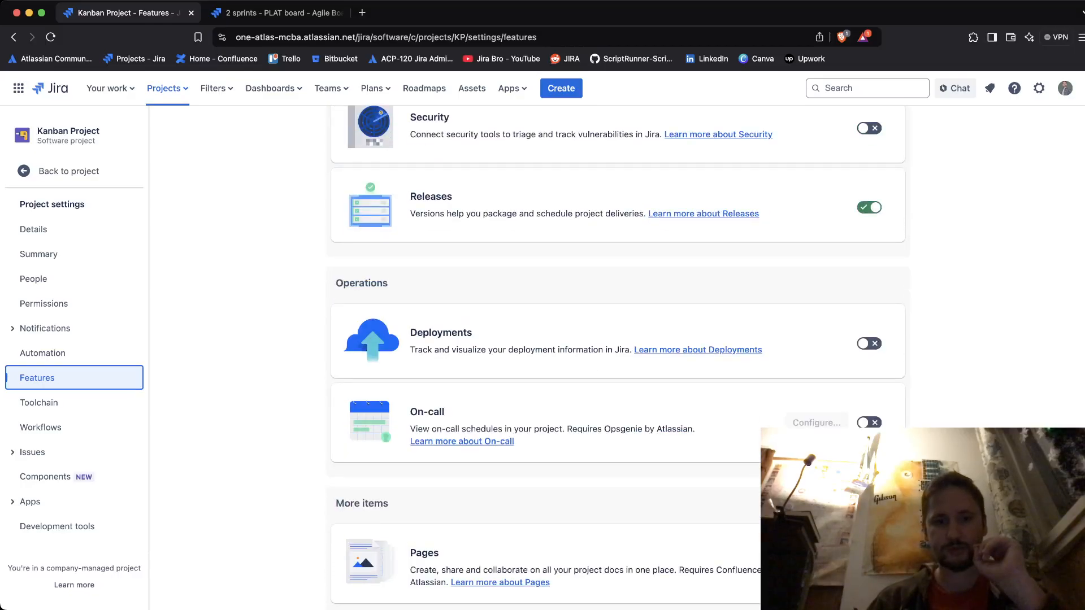
scroll(618, 339, "down", 1)
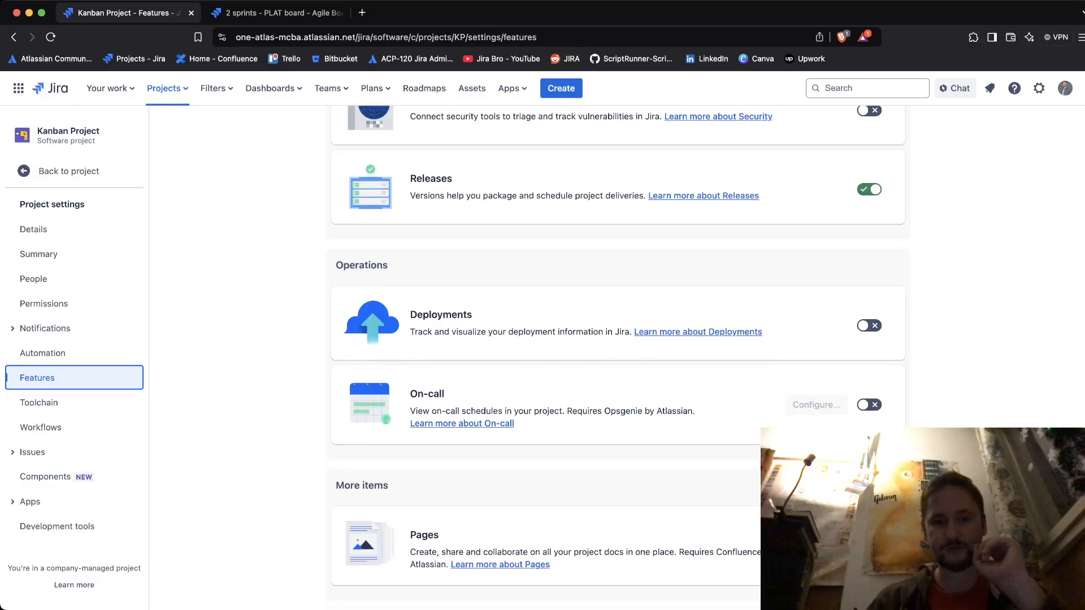
scroll(618, 339, "up", 15)
scroll(617, 339, "up", 12)
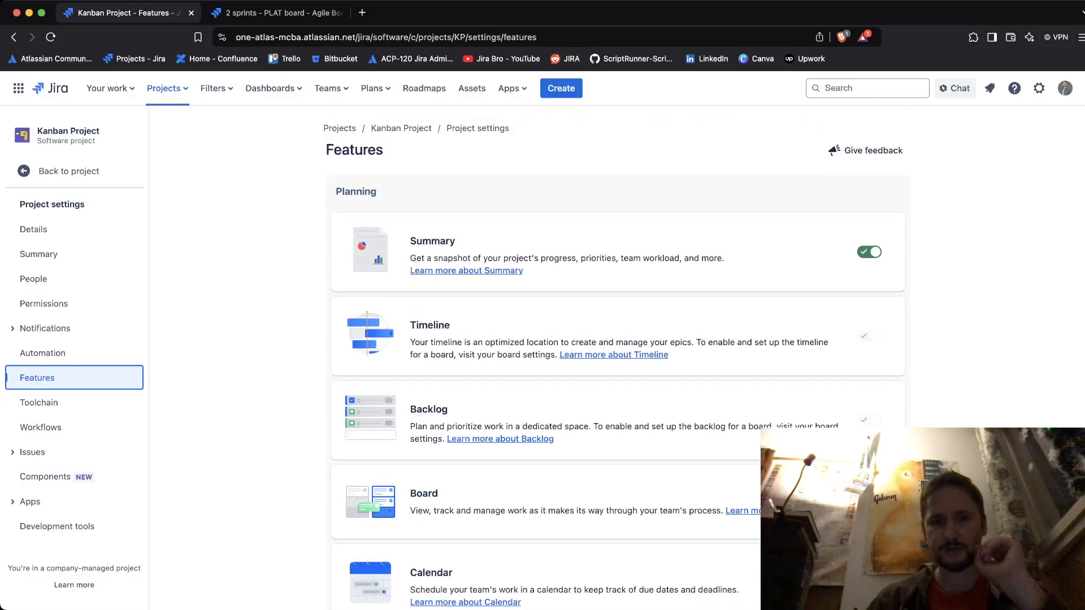
Return to the Kanban board and review the fix version in the "Version 1" issue's details
left_click(68, 171)
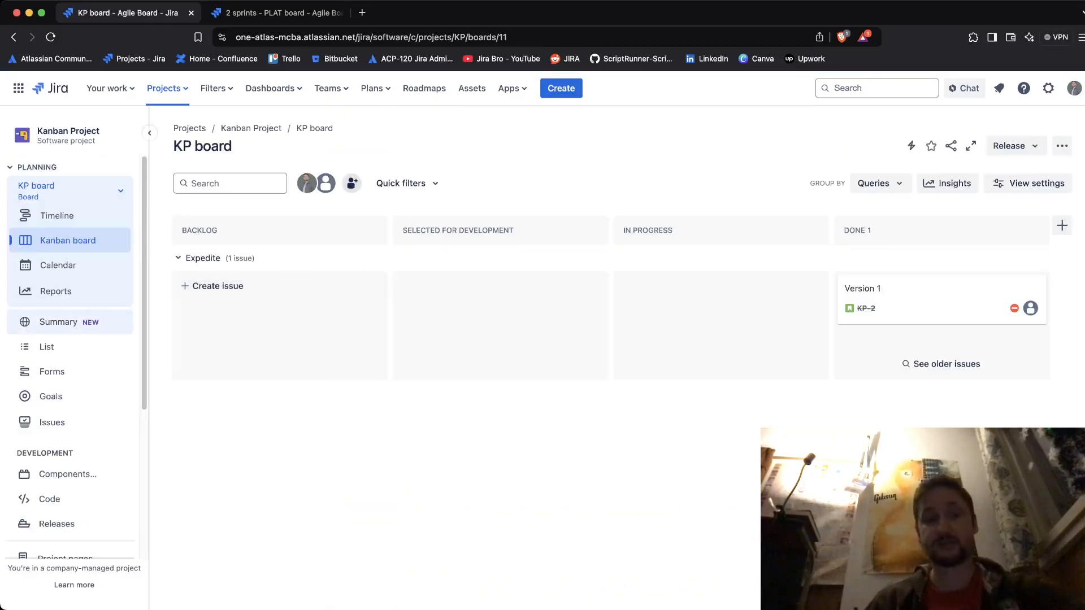
left_click(916, 294)
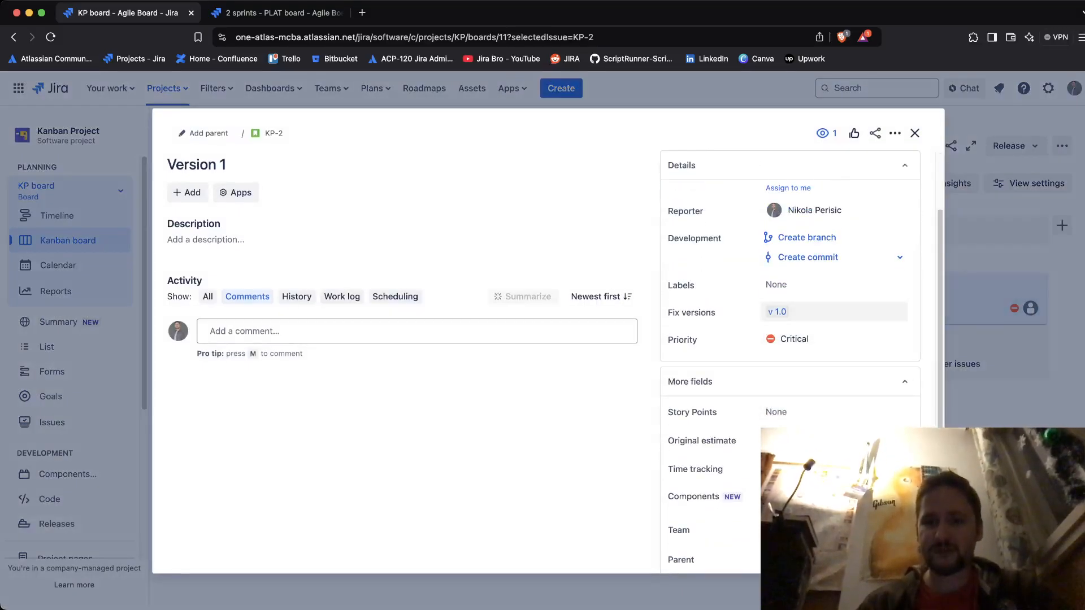
scroll(790, 367, "down", 5)
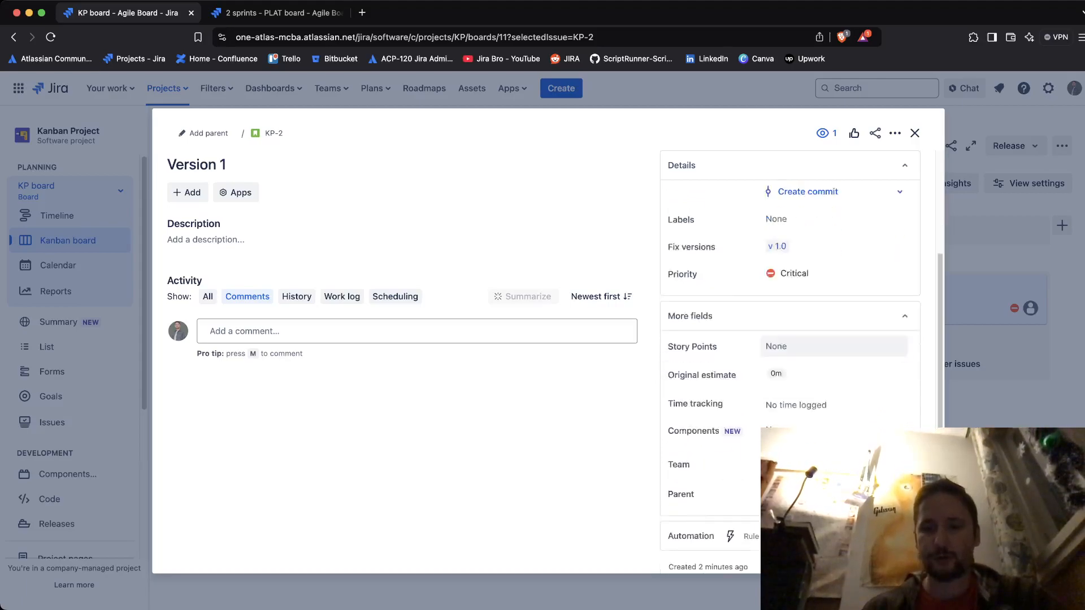
left_click(915, 133)
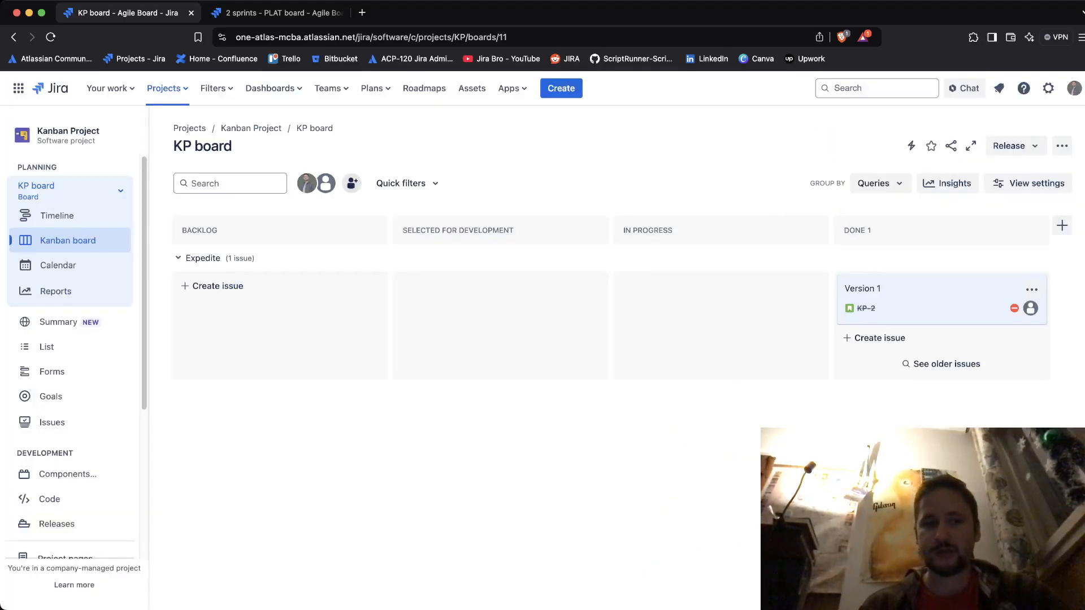
Go to the project's Releases page and view the additional actions available for version v 1.0
scroll(70, 339, "down", 3)
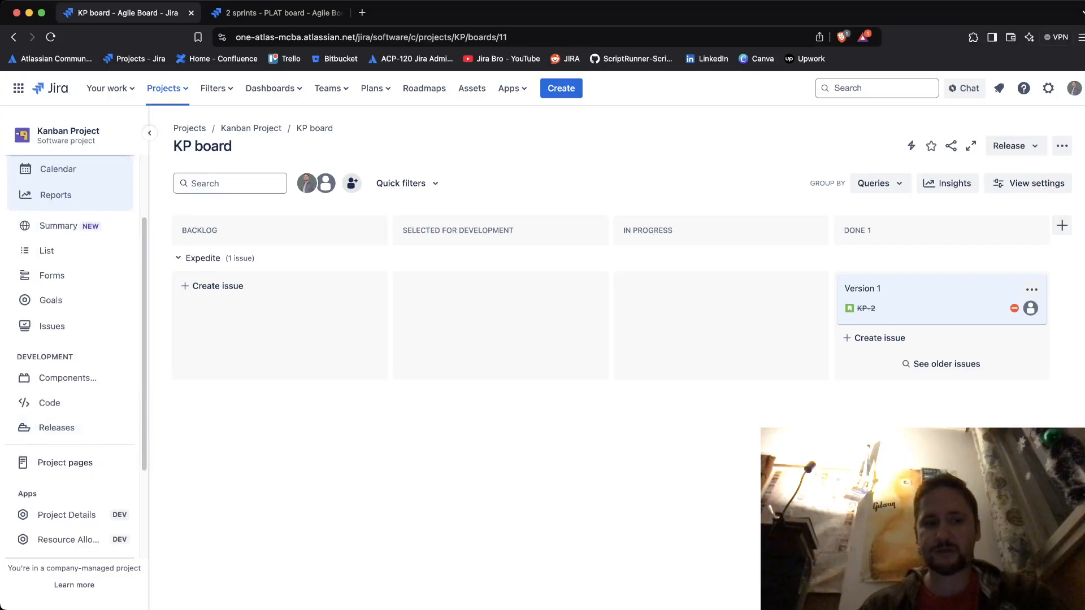
left_click(57, 428)
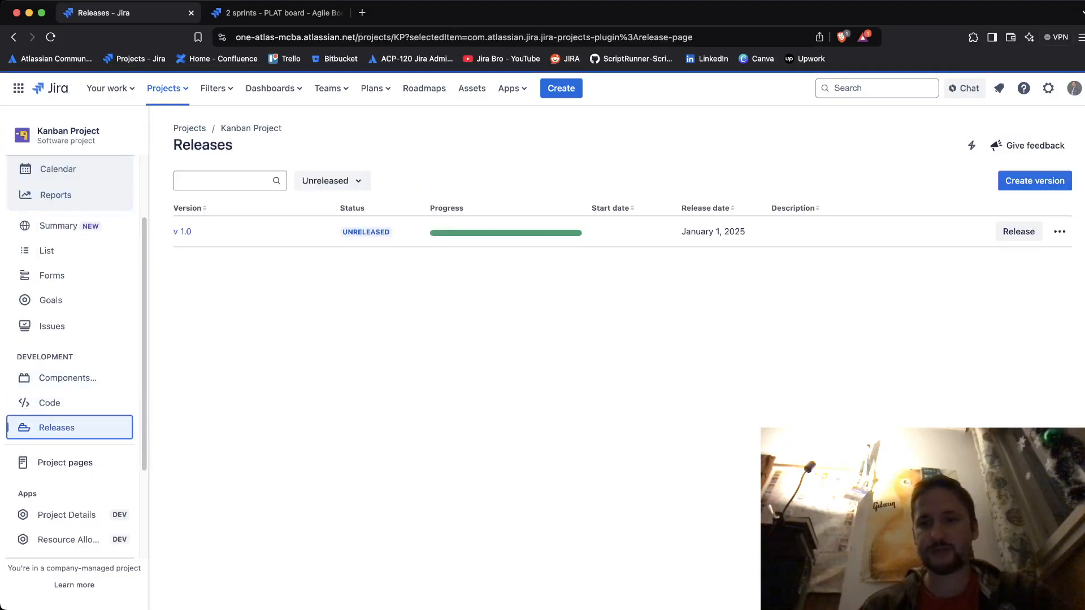
left_click(1059, 232)
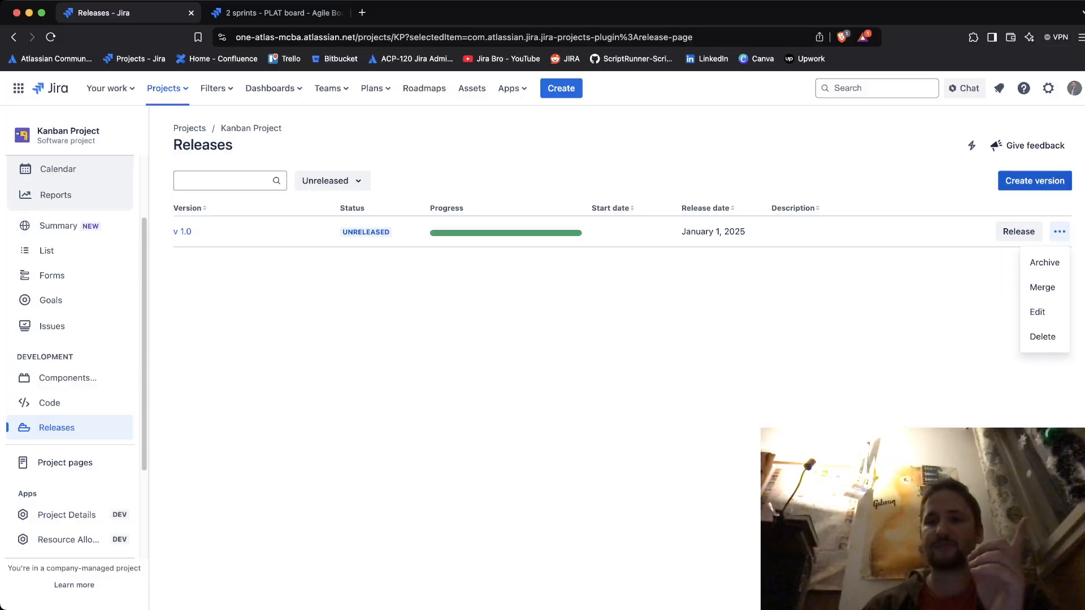
Create a version named "pre-release" with release date 12/31/2024
left_click(1034, 181)
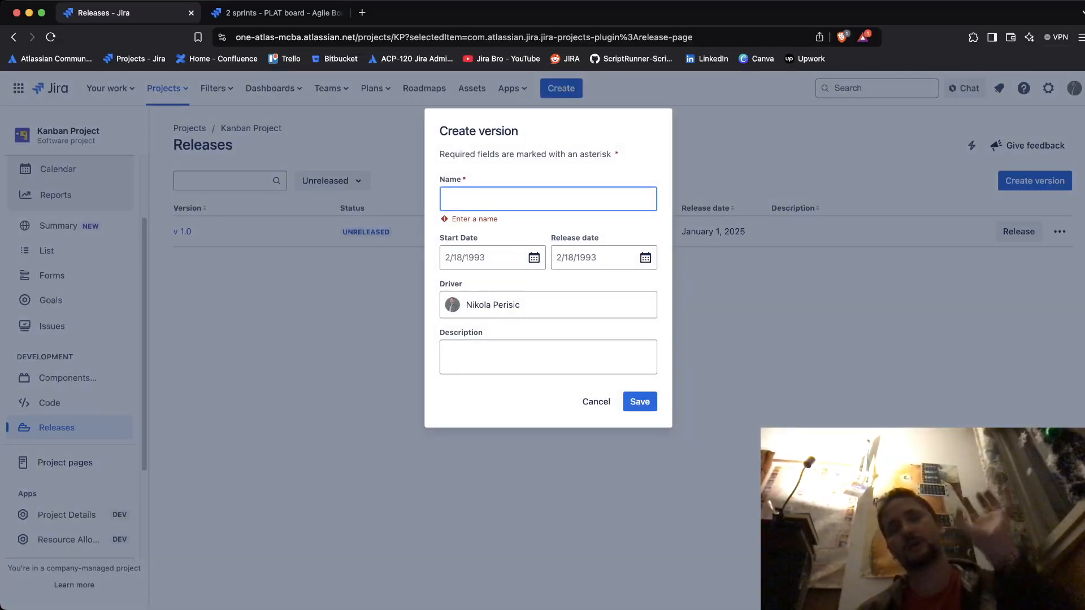
type("pr")
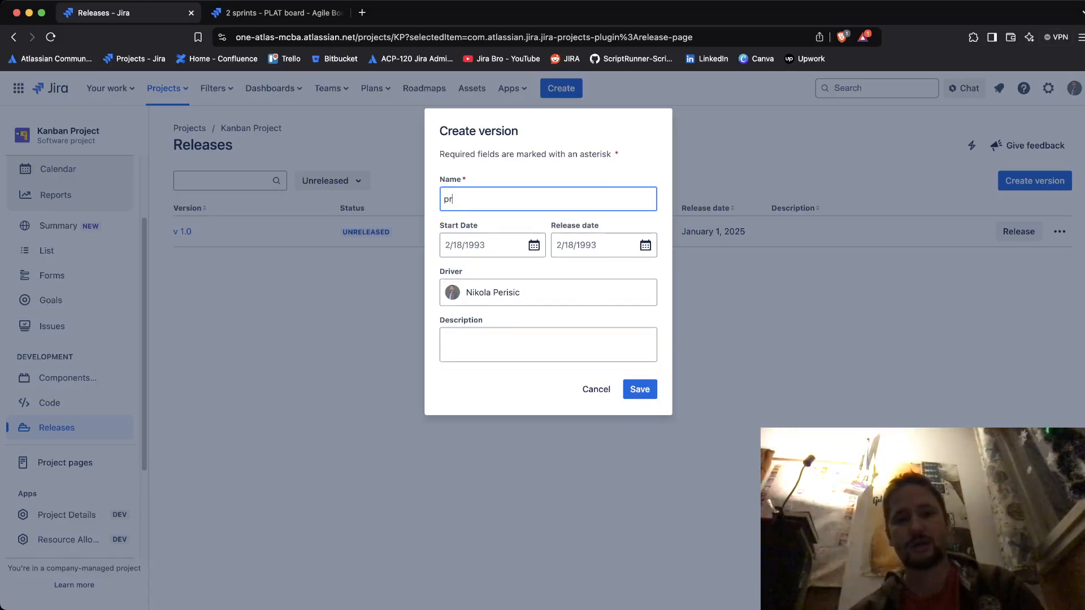
type("e-release")
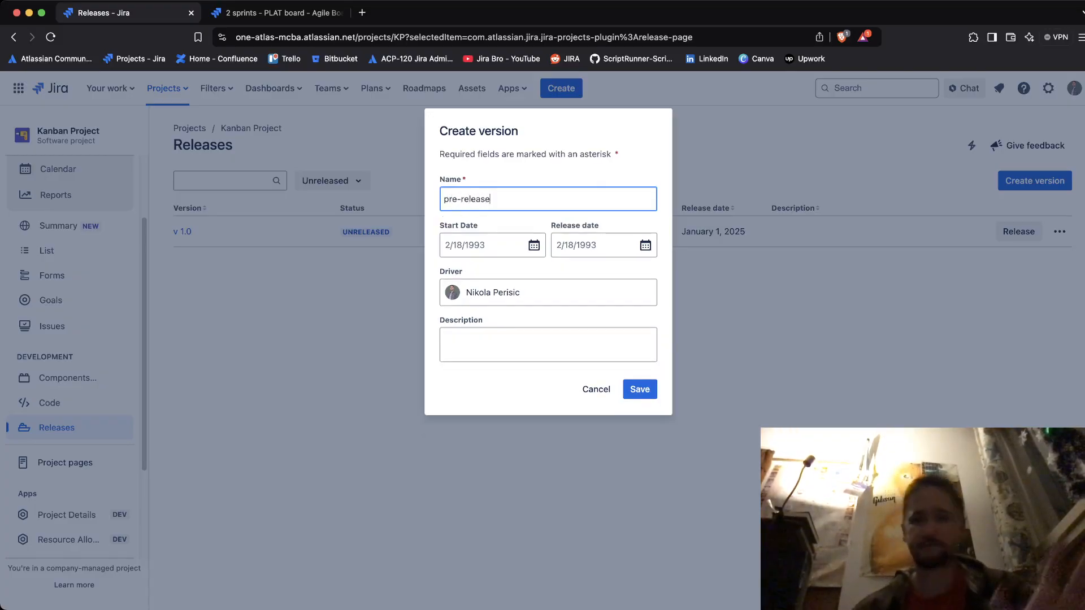
left_click(596, 245)
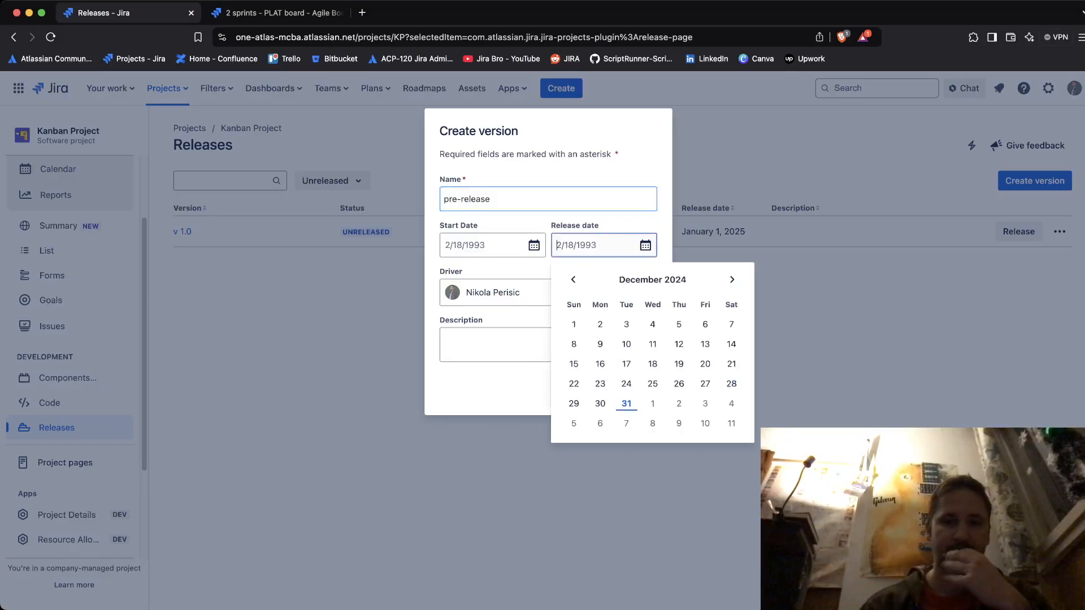
left_click(626, 404)
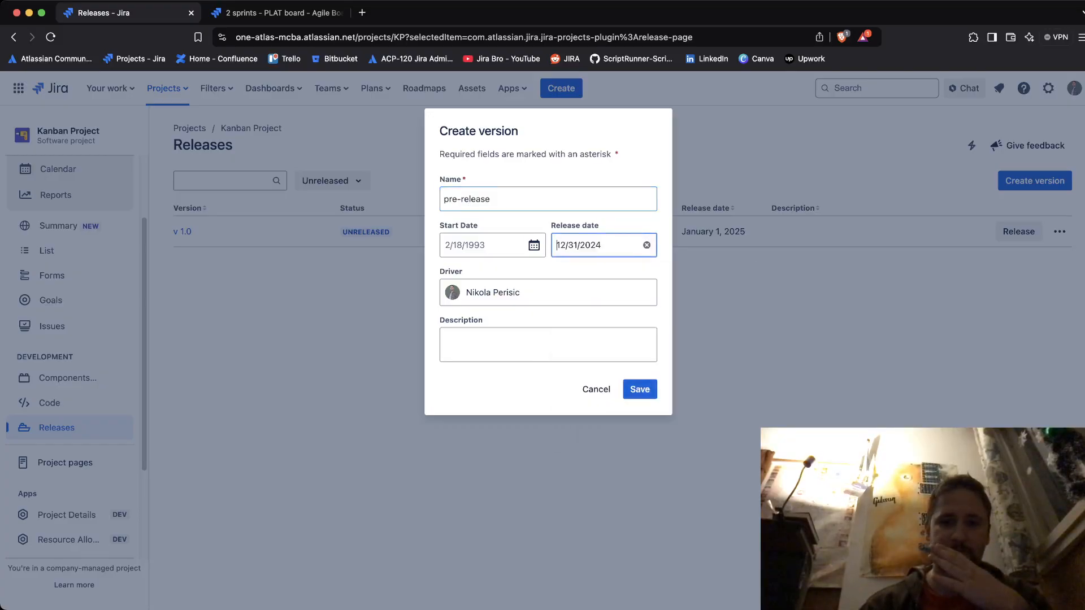
left_click(639, 390)
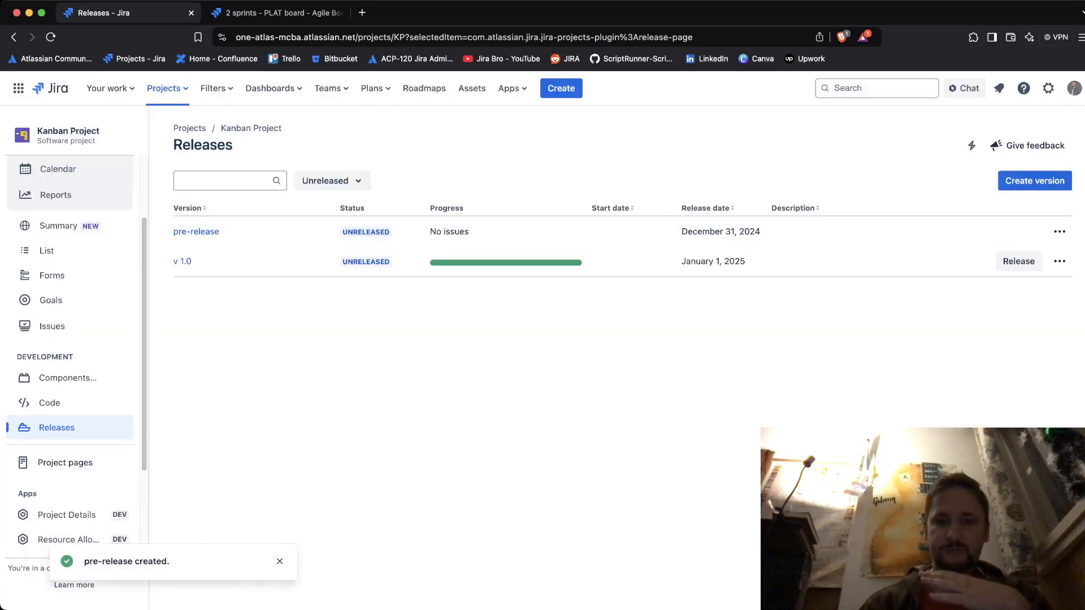
scroll(68, 291, "up", 3)
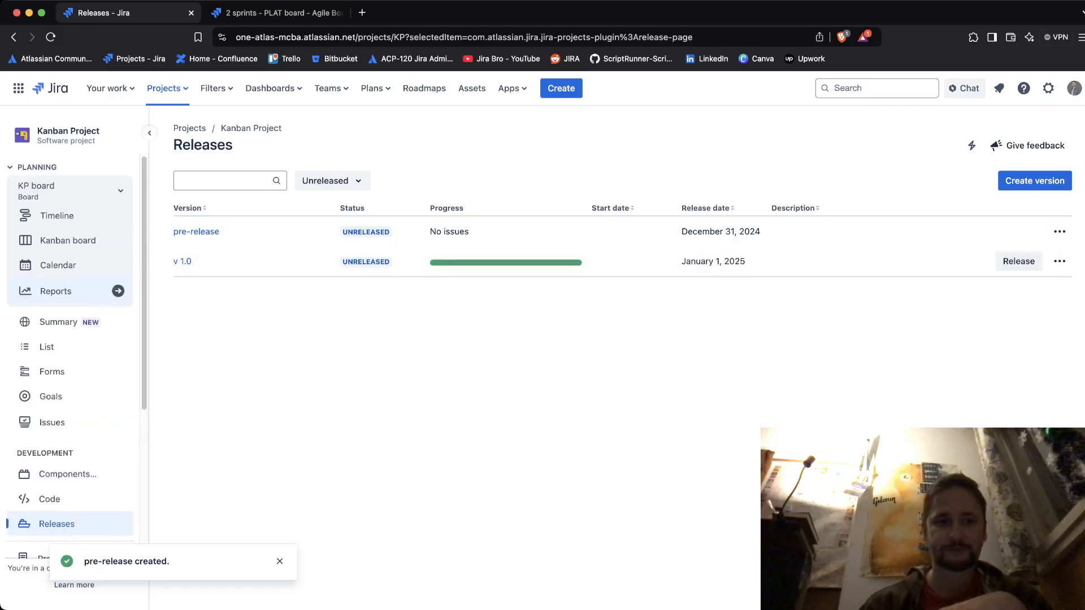
Create an issue titled "pre release" in the Kanban board's Backlog column and move it to Done
left_click(68, 241)
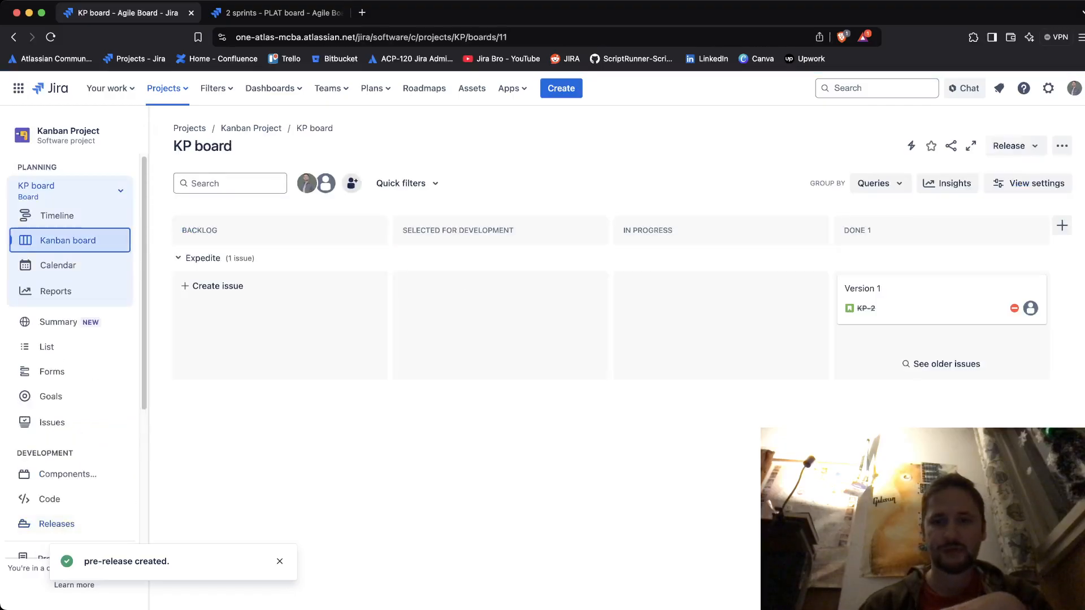
left_click(217, 286)
type("pre release")
key("Return")
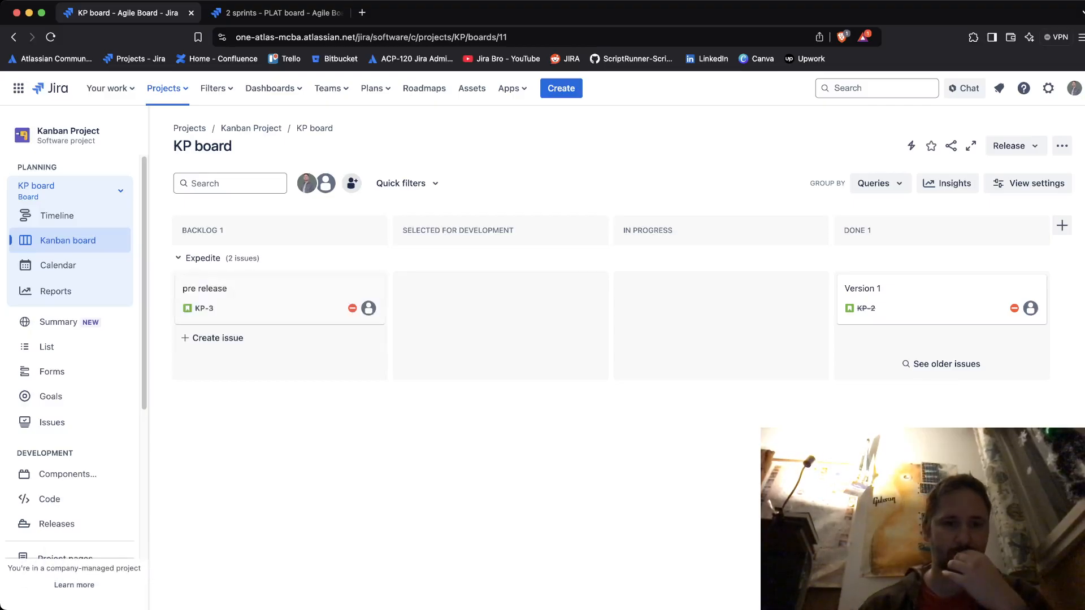
left_click_drag(280, 300, 927, 339)
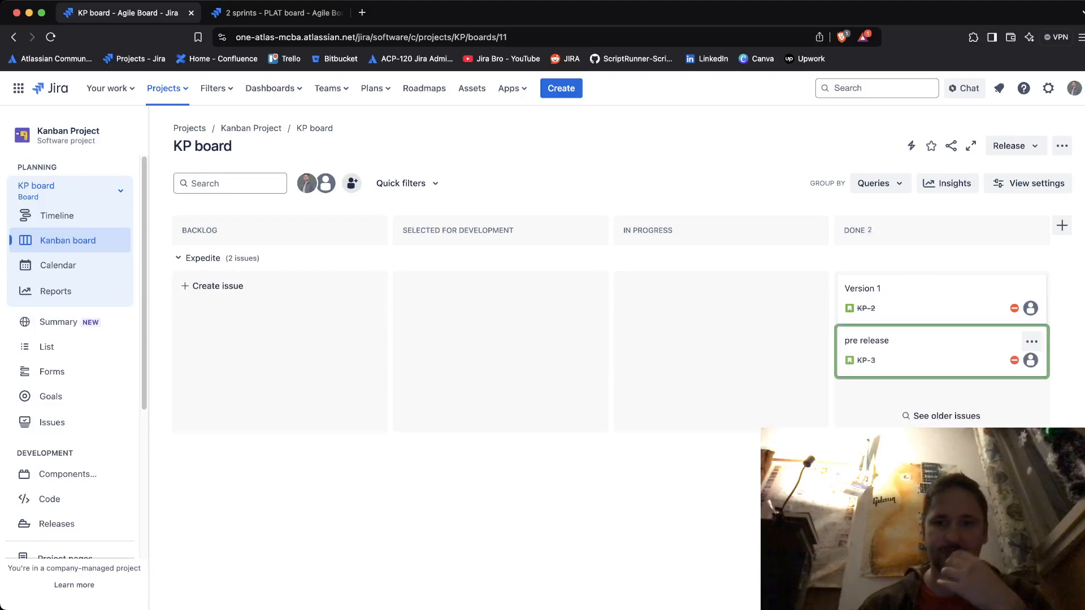
Set the fix version of the "pre release" issue to pre-release and close the issue's details
left_click(927, 339)
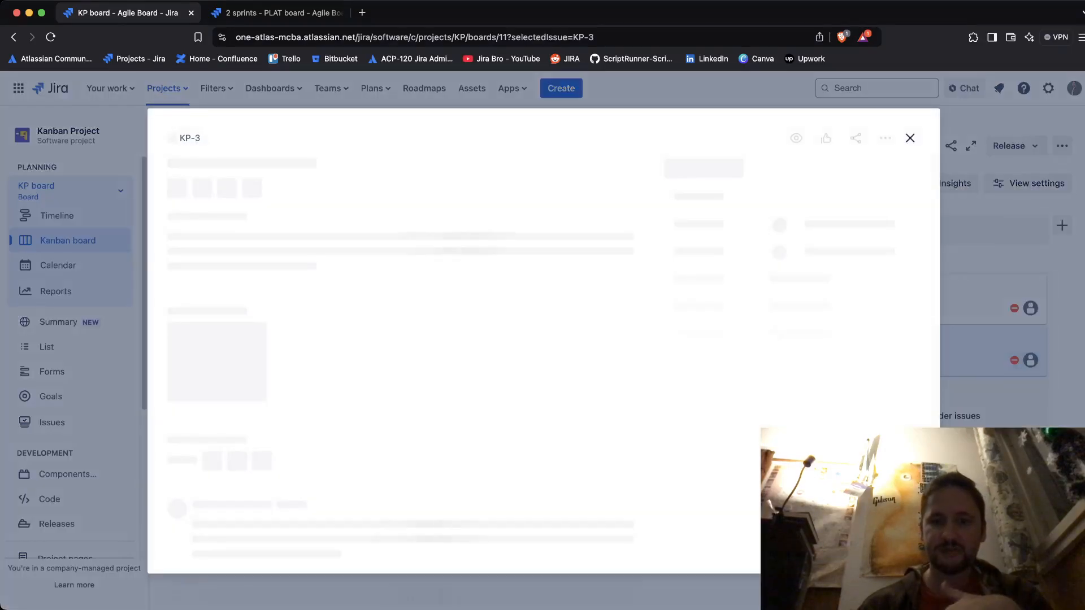
scroll(848, 338, "down", 4)
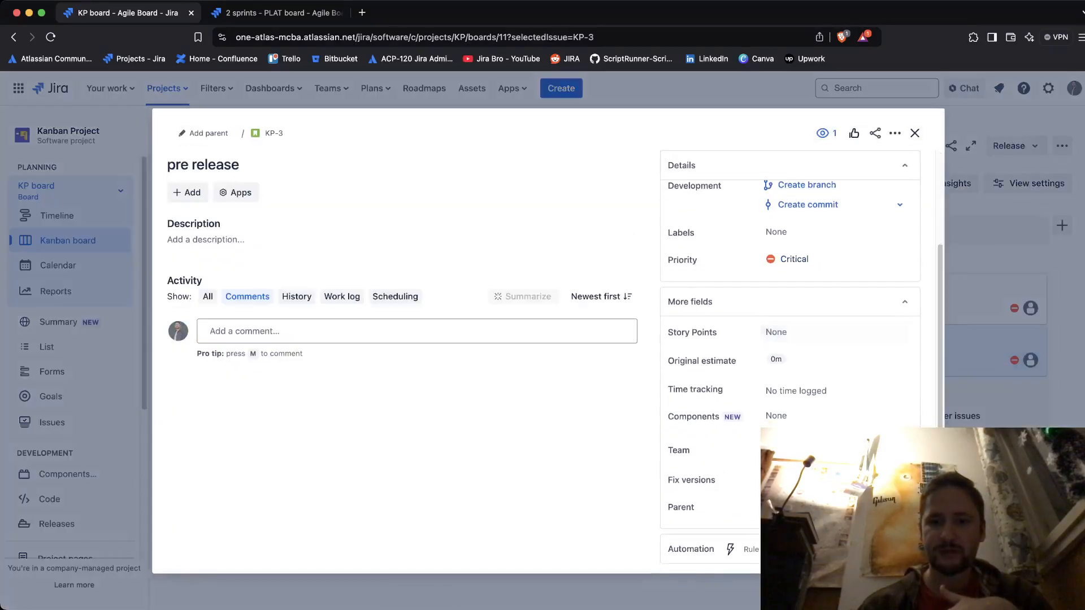
left_click(833, 406)
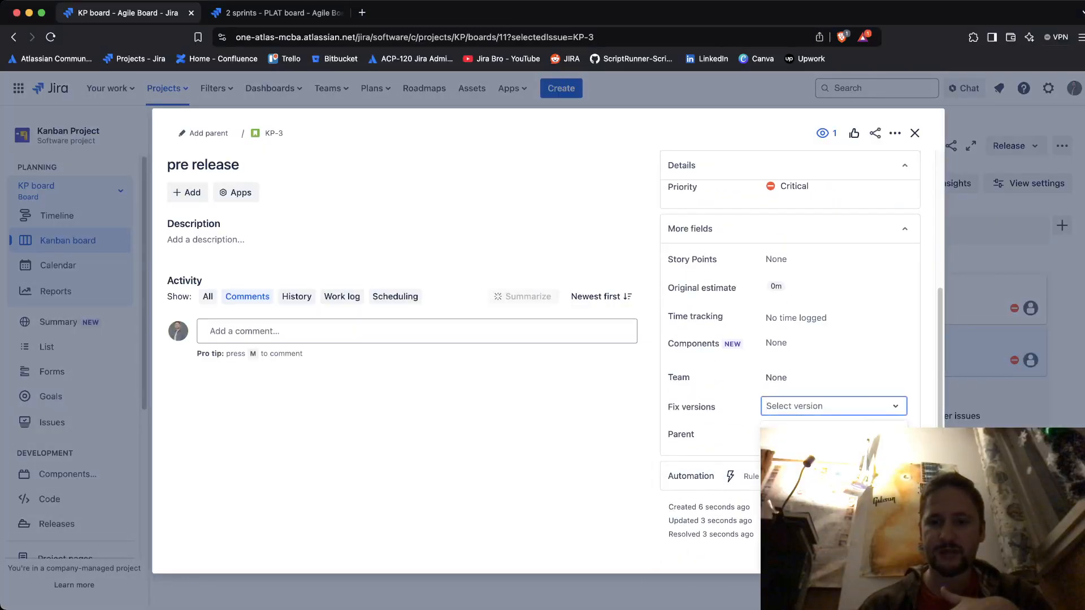
left_click(808, 455)
key("Return")
left_click(915, 133)
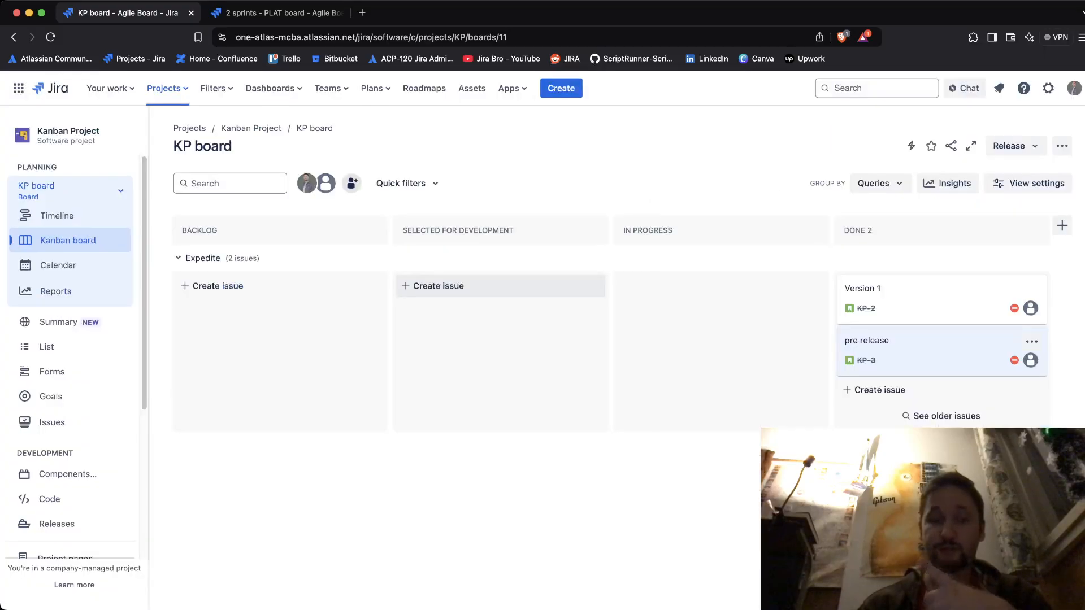
Release the pre-release version from the project's Releases page with release date 12/31/2024 and release notes creation enabled
scroll(68, 381, "down", 3)
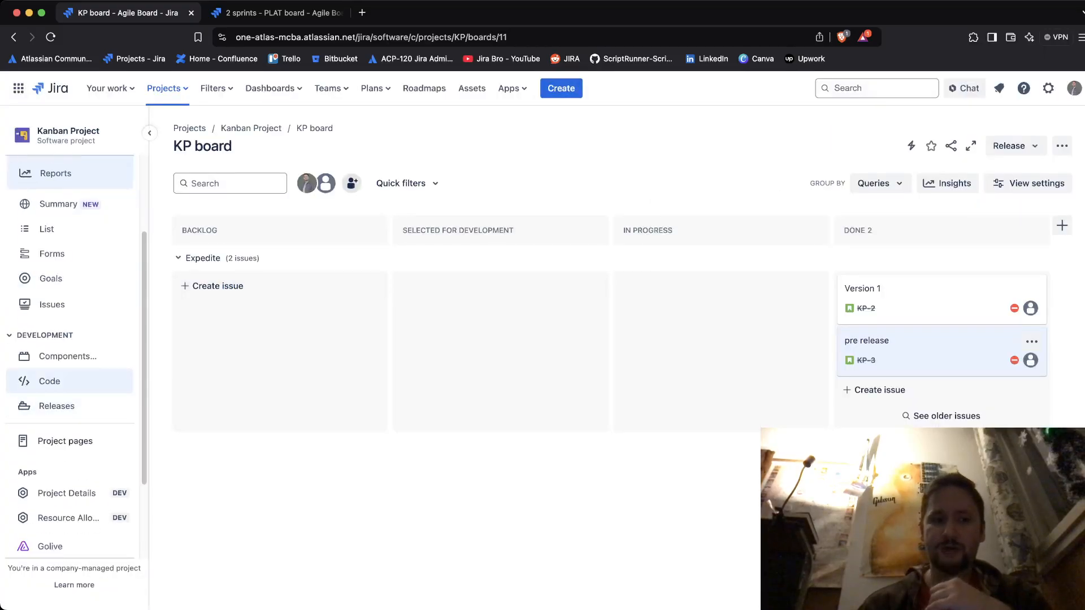
left_click(57, 406)
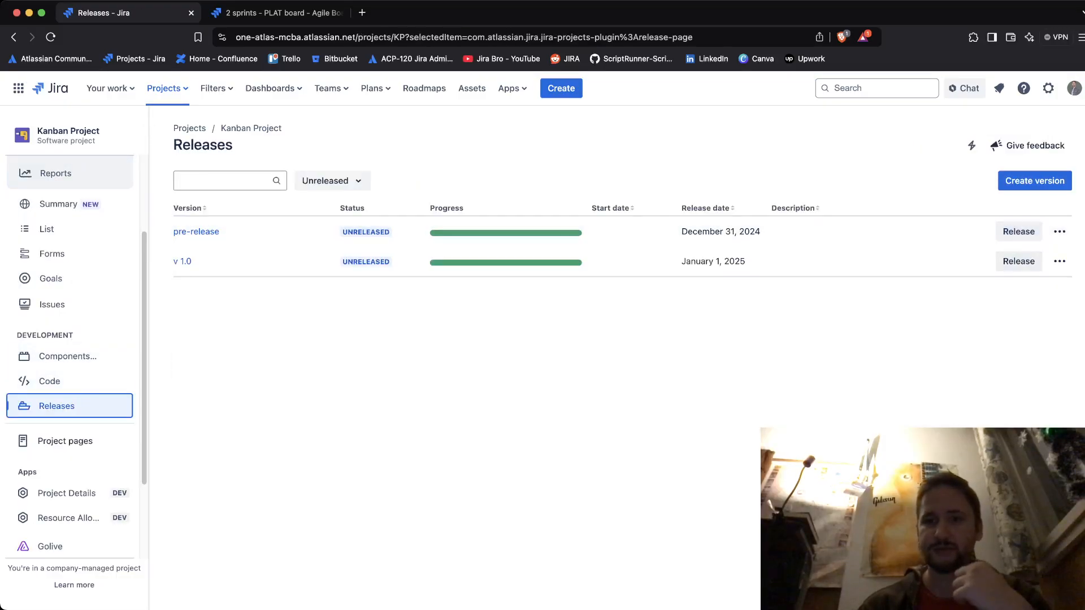
left_click(1019, 232)
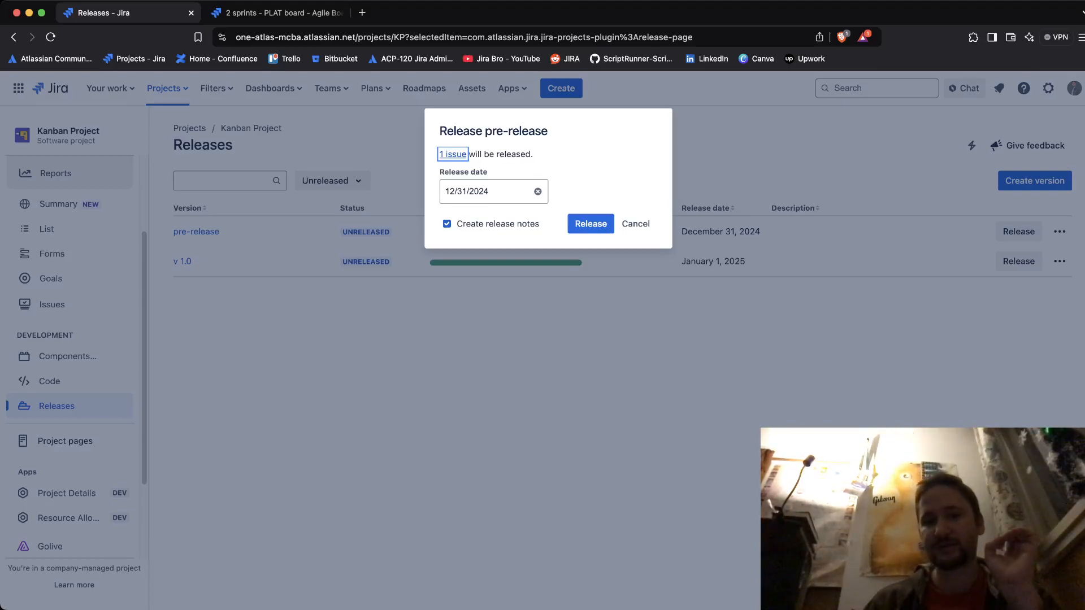
left_click(590, 224)
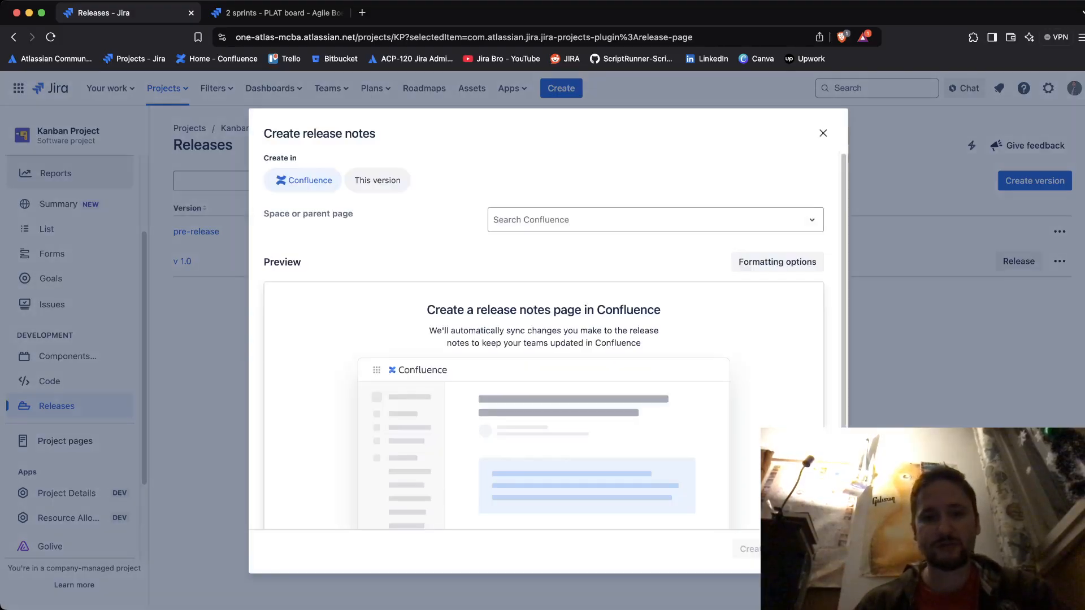
Create the release notes in this version instead of Confluence, review the preview, and save them
scroll(544, 341, "down", 1)
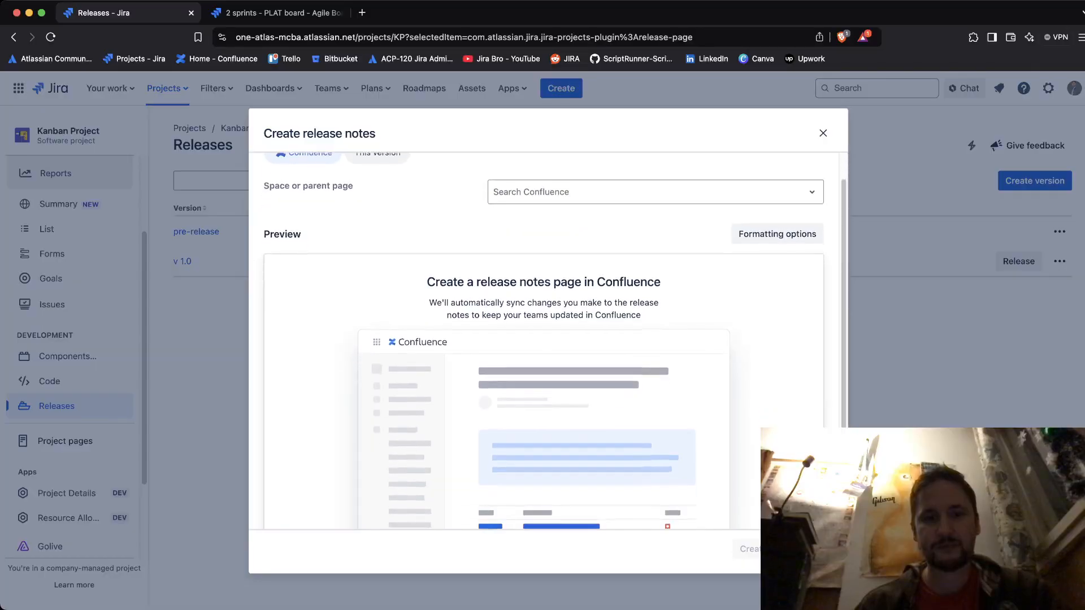
scroll(544, 341, "up", 1)
left_click(377, 180)
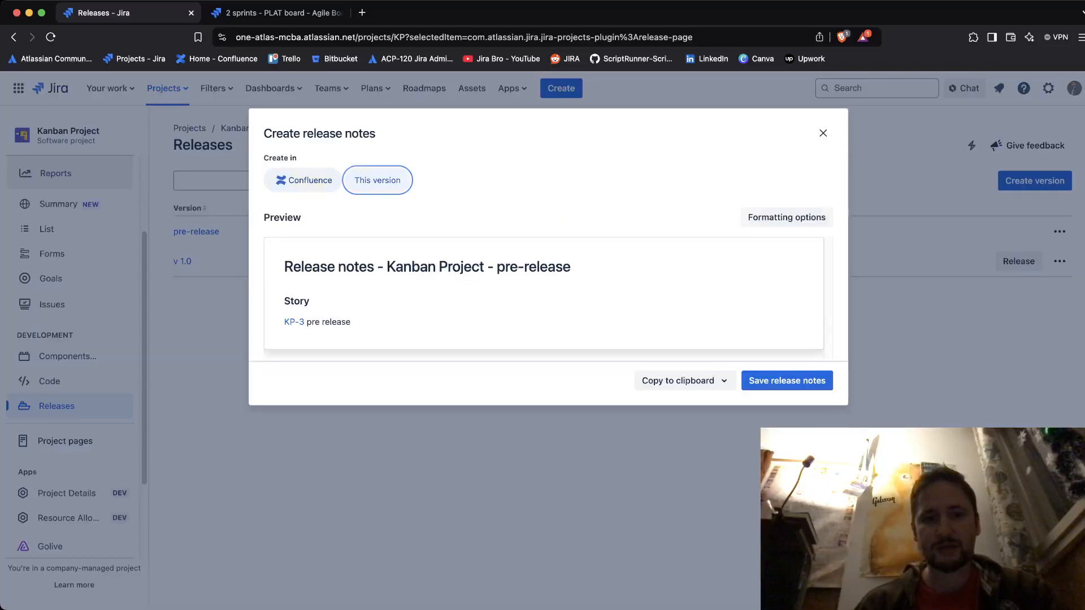
left_click_drag(301, 266, 572, 268)
left_click(572, 269)
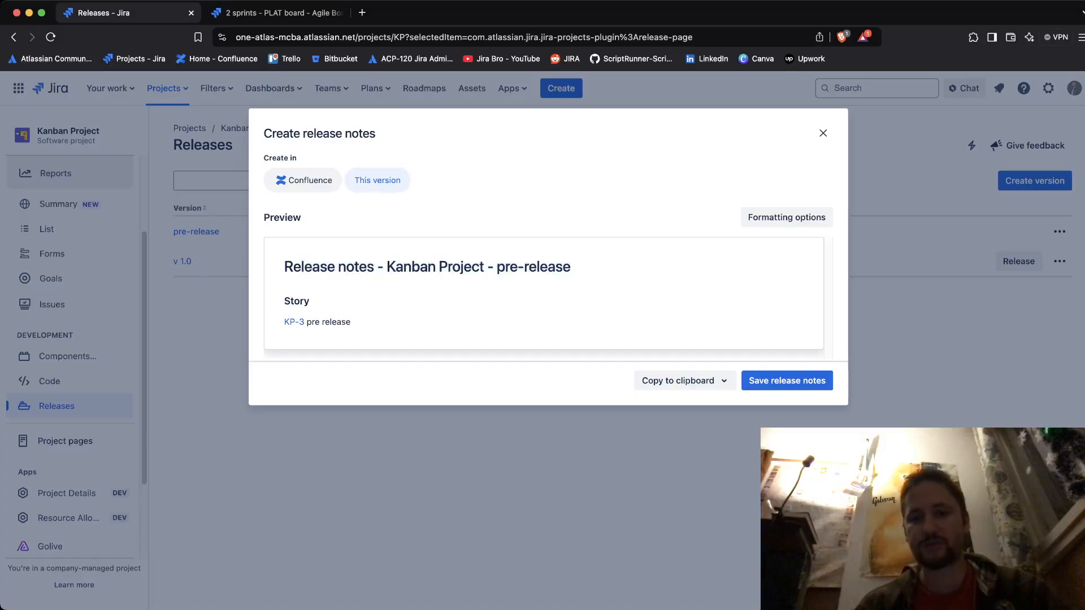
left_click(787, 381)
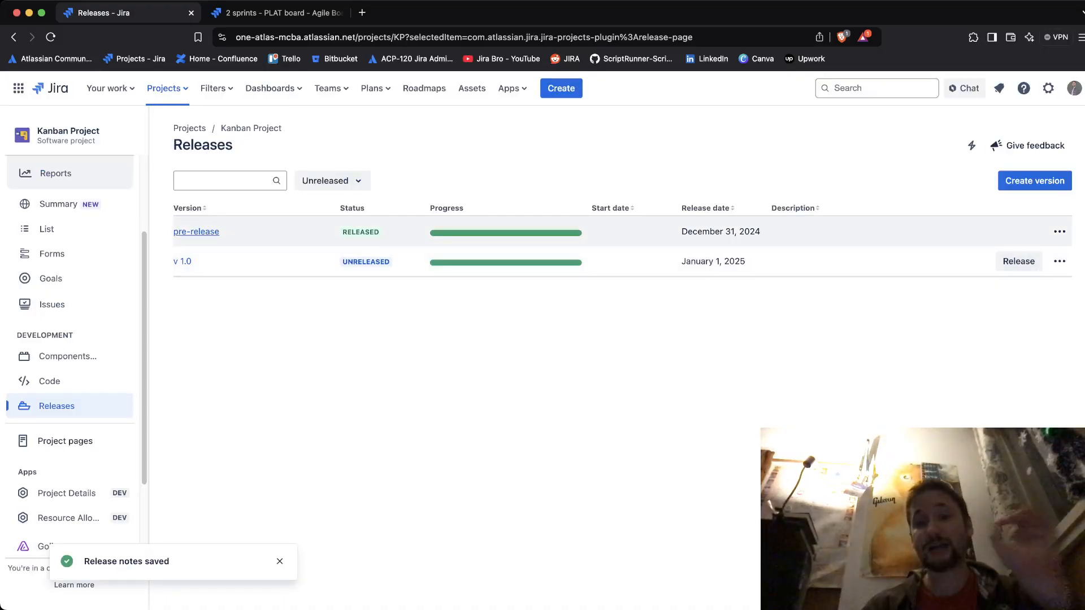
View the additional actions for the pre-release version, then open its page and review the saved release notes
left_click(1059, 232)
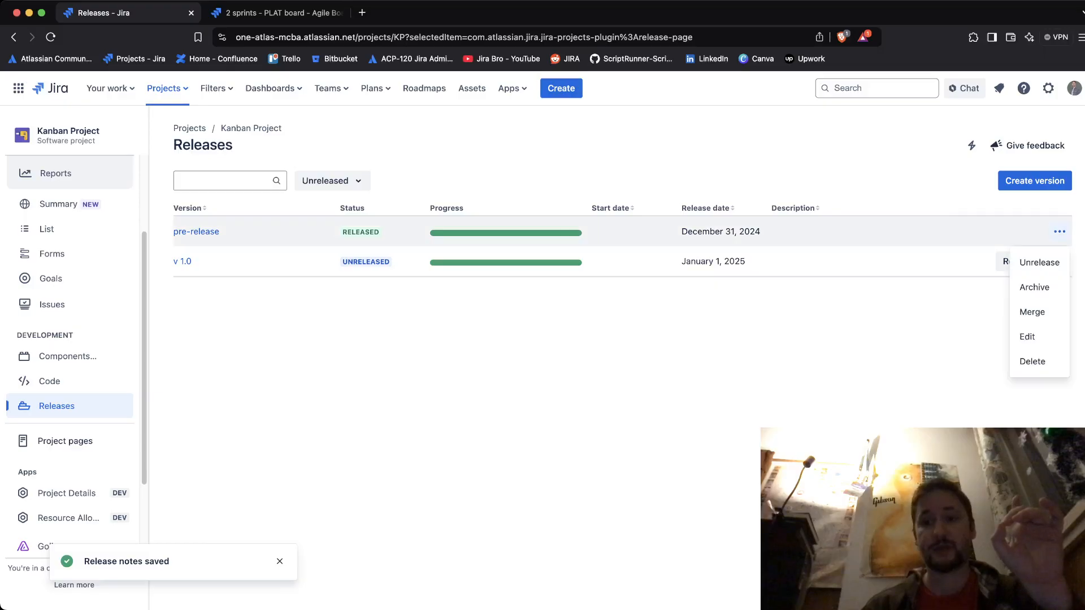
left_click(1060, 231)
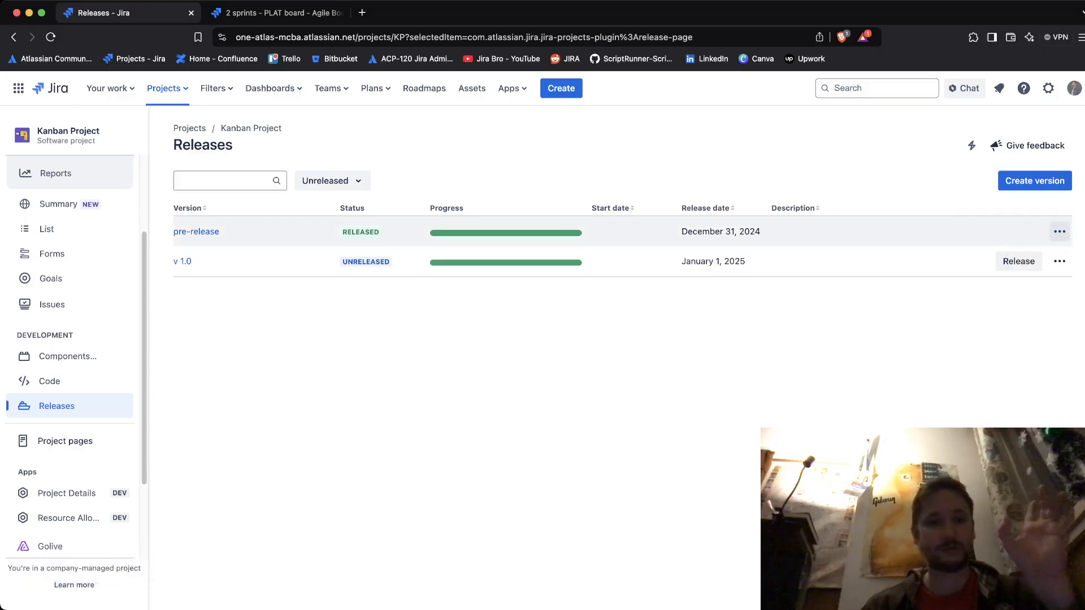
left_click(196, 232)
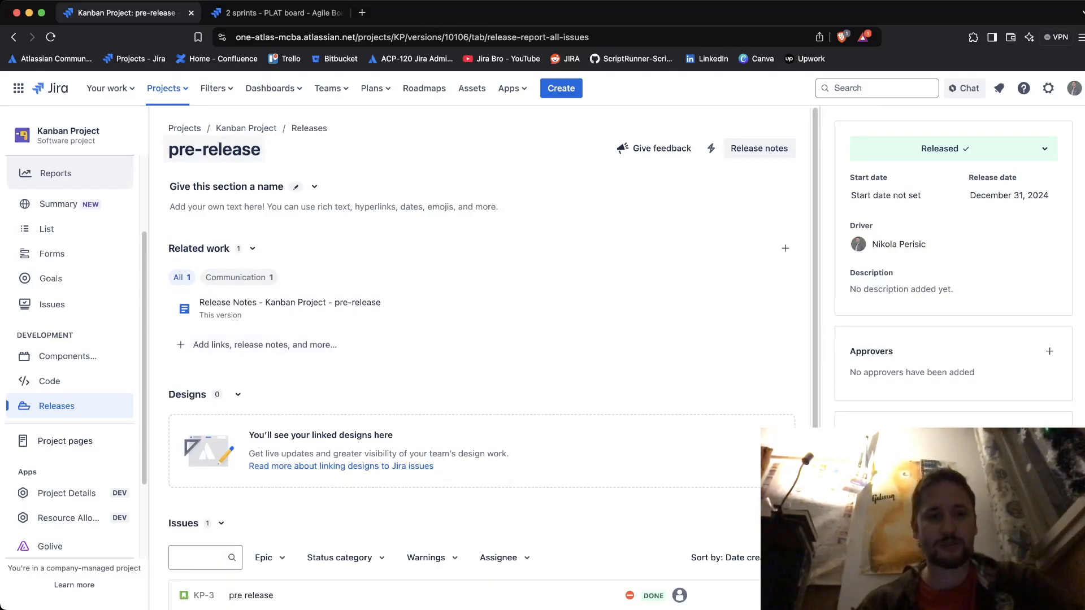
scroll(226, 291, "down", 1)
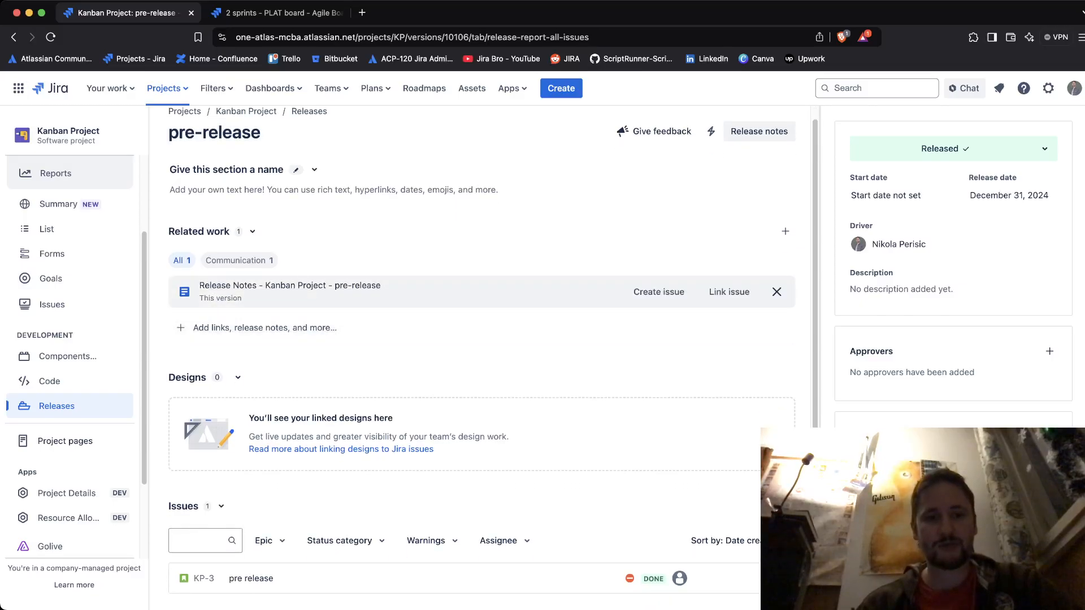
left_click(289, 285)
left_click_drag(293, 222, 572, 223)
left_click(572, 223)
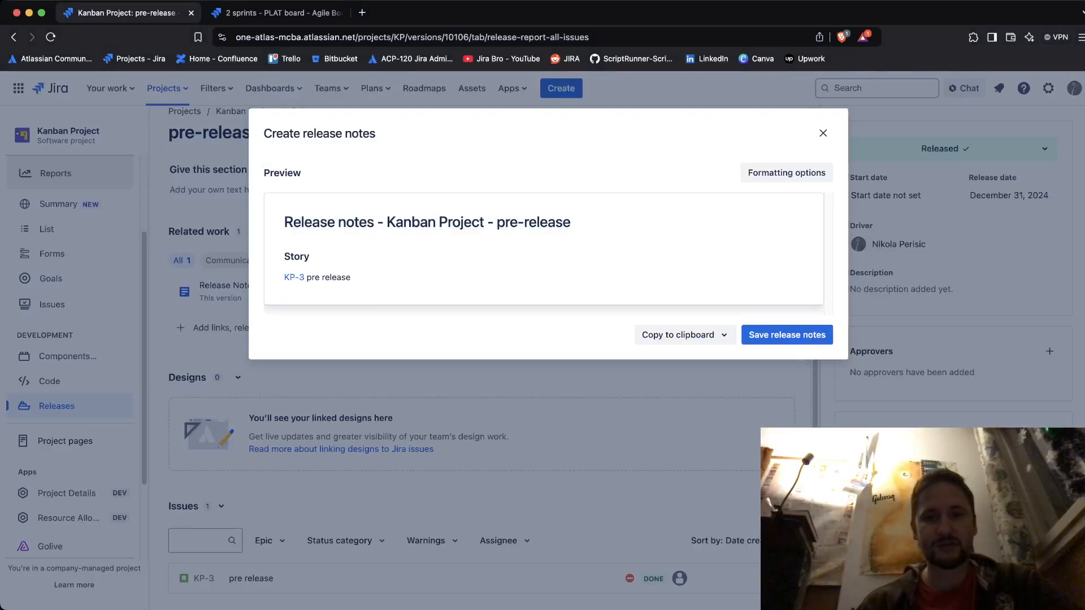
left_click(823, 134)
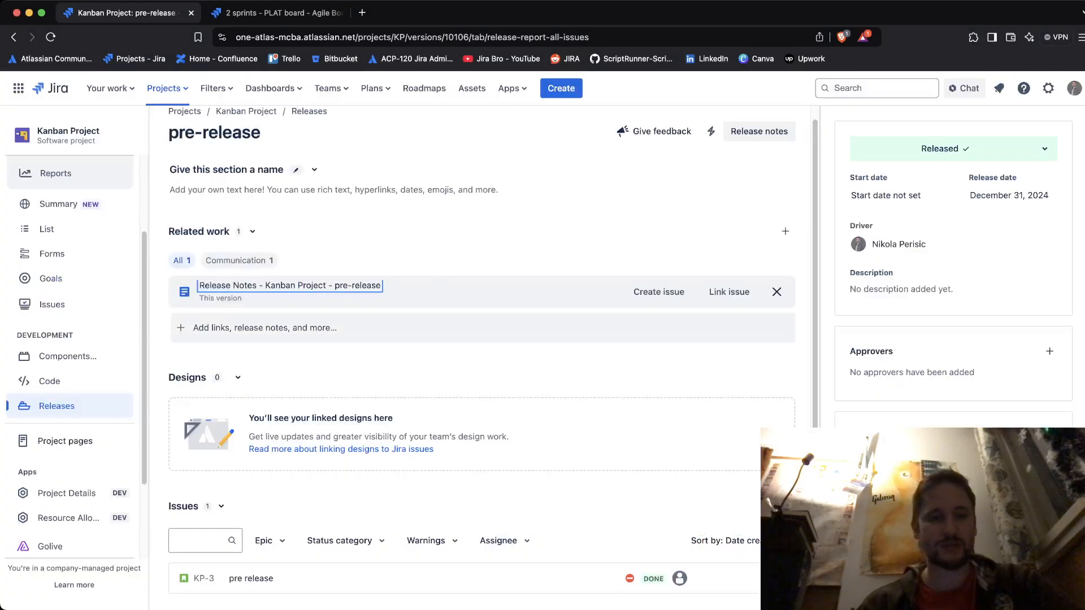
scroll(264, 329, "up", 1)
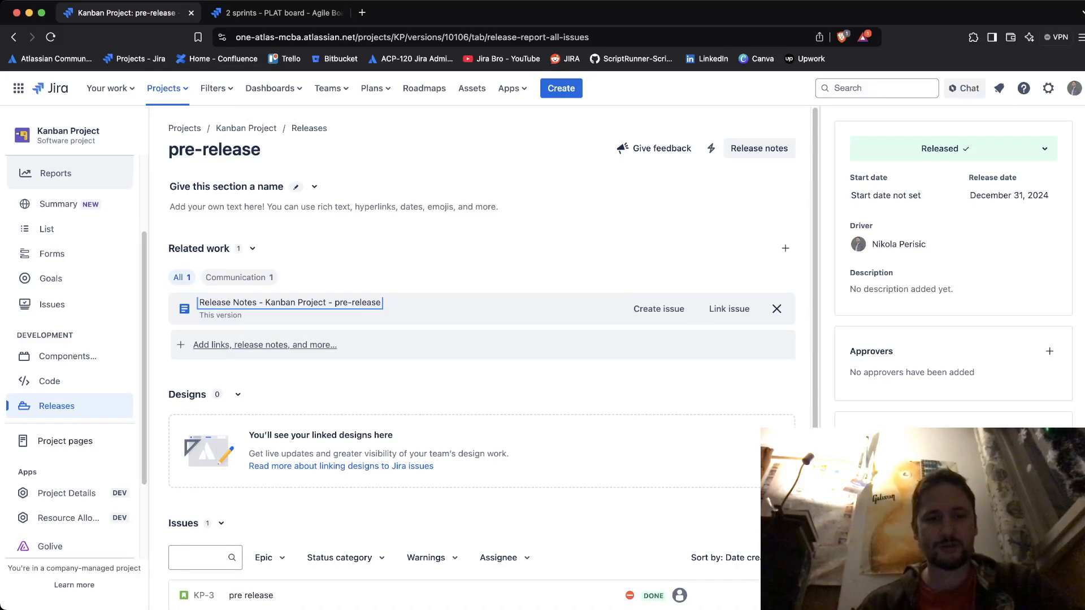
Examine the options for adding related work to the pre-release version and review its Designs and Issues sections
left_click(265, 345)
scroll(257, 438, "down", 1)
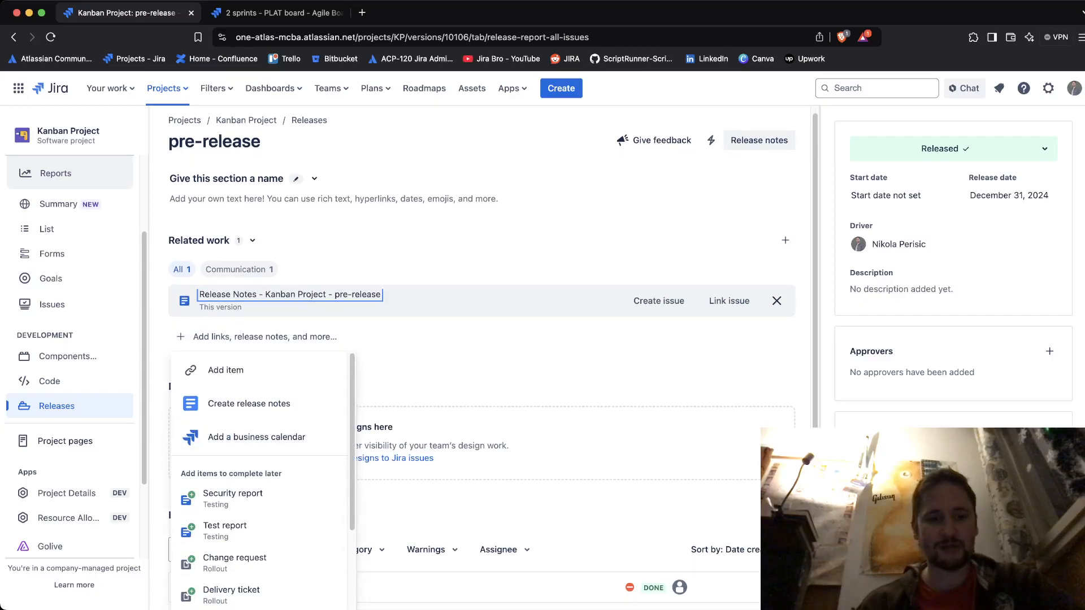
scroll(260, 520, "down", 3)
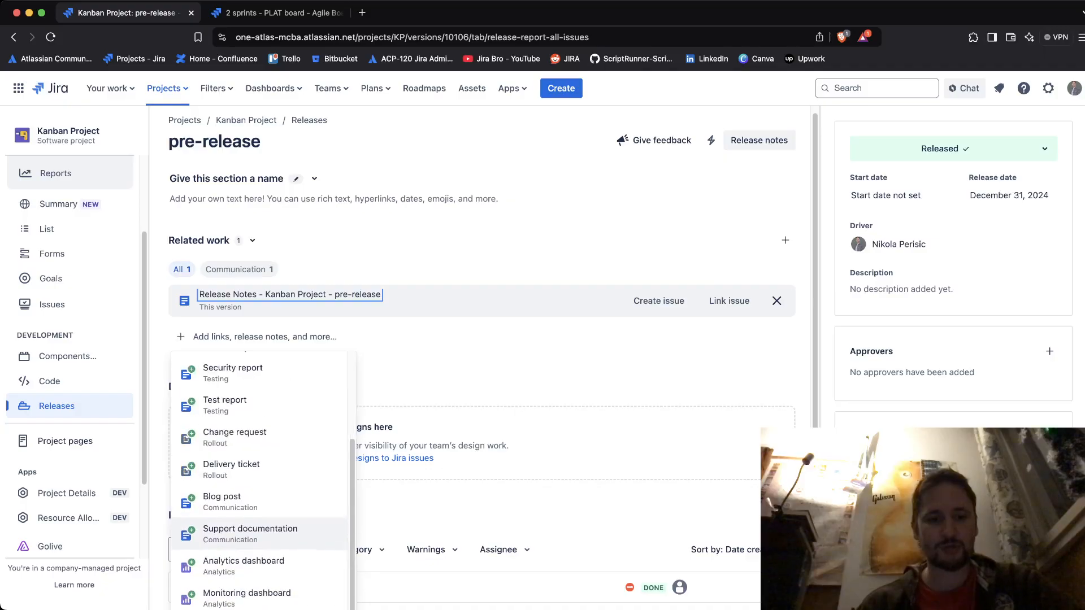
scroll(260, 502, "up", 4)
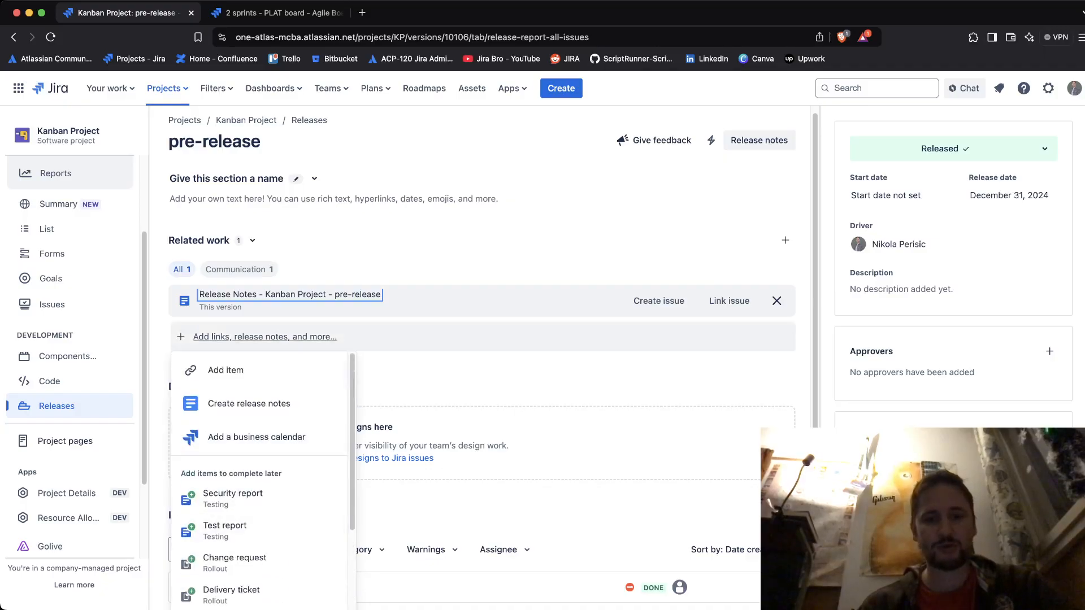
left_click(266, 337)
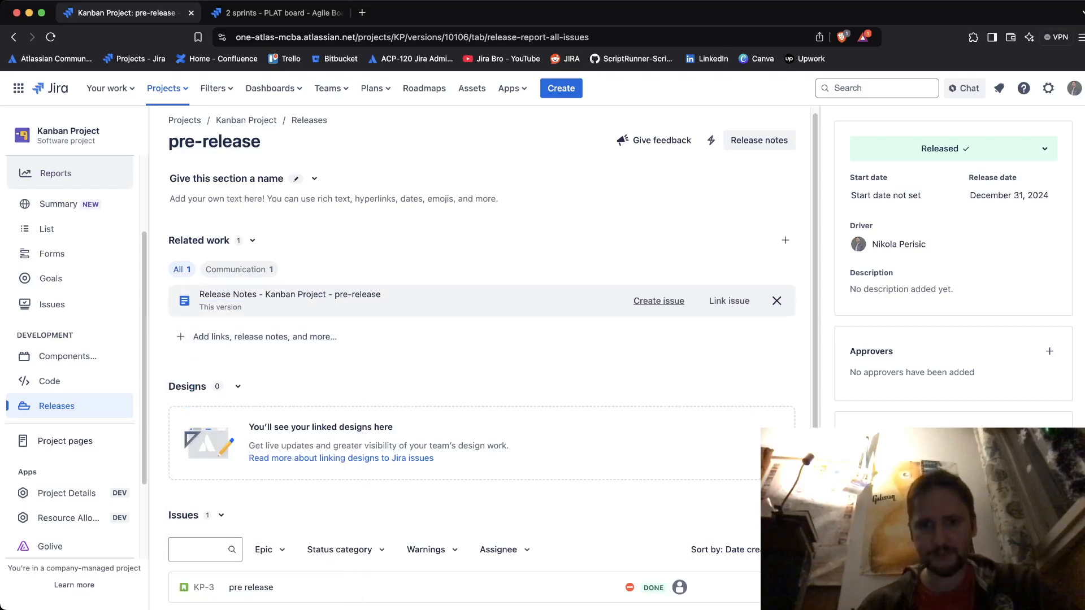
scroll(481, 339, "down", 1)
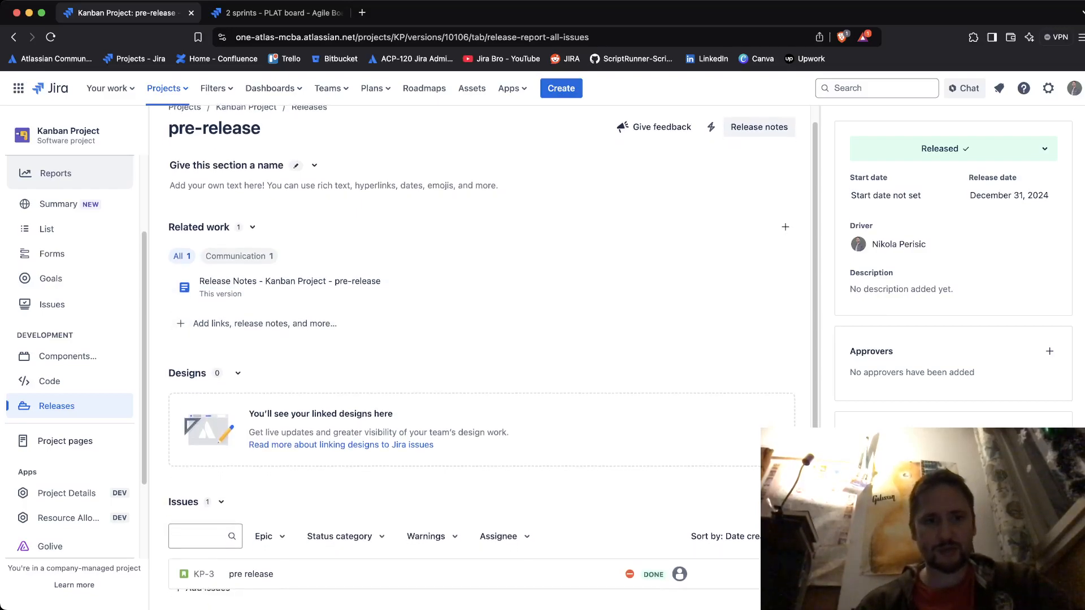
scroll(480, 339, "up", 1)
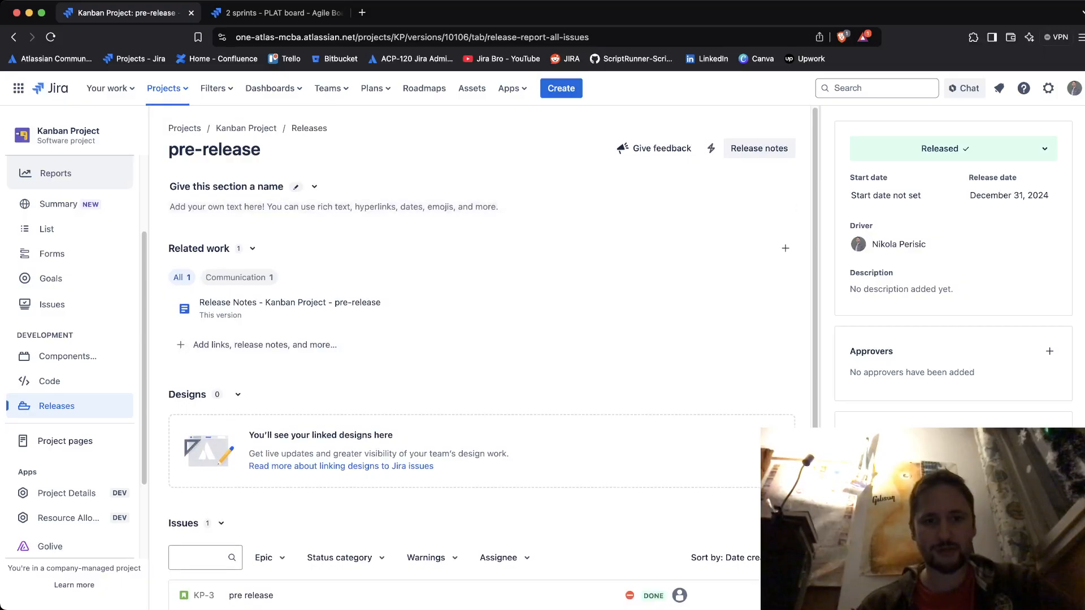
left_click(785, 248)
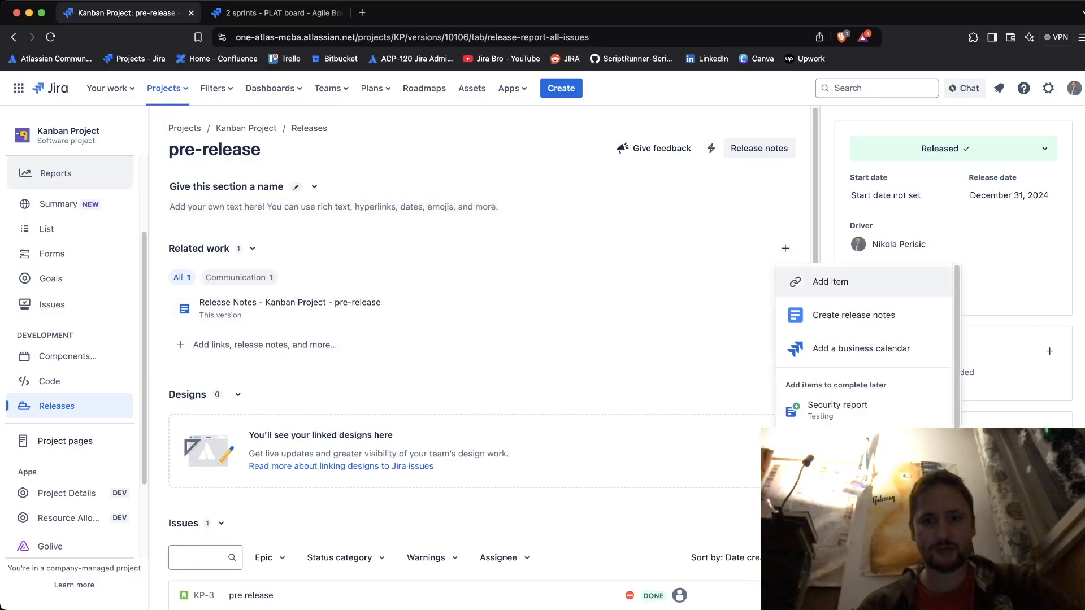
key("Escape")
scroll(480, 339, "down", 2)
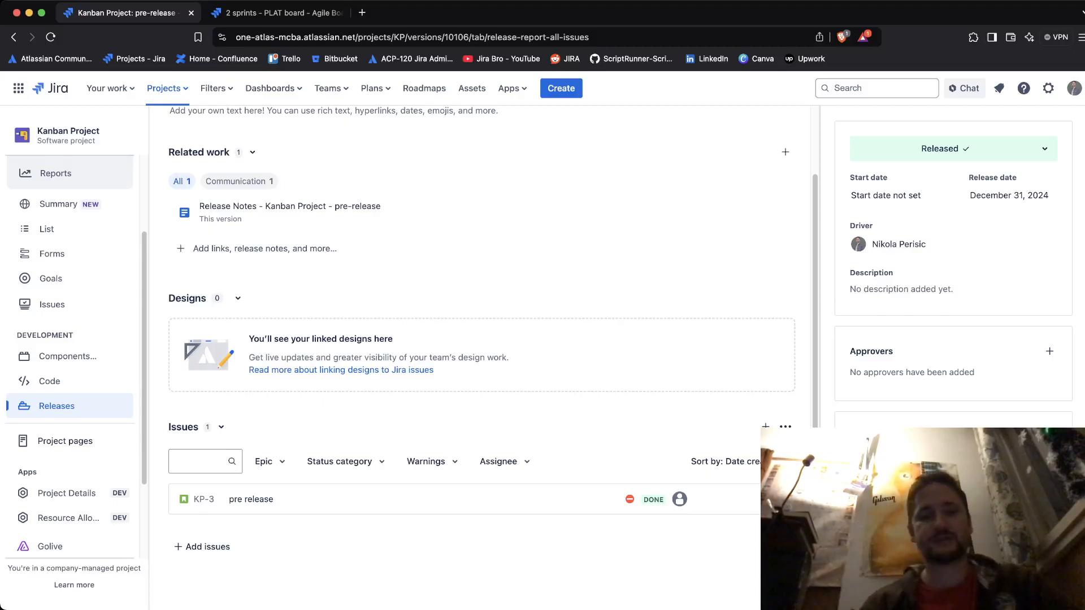
scroll(480, 339, "up", 3)
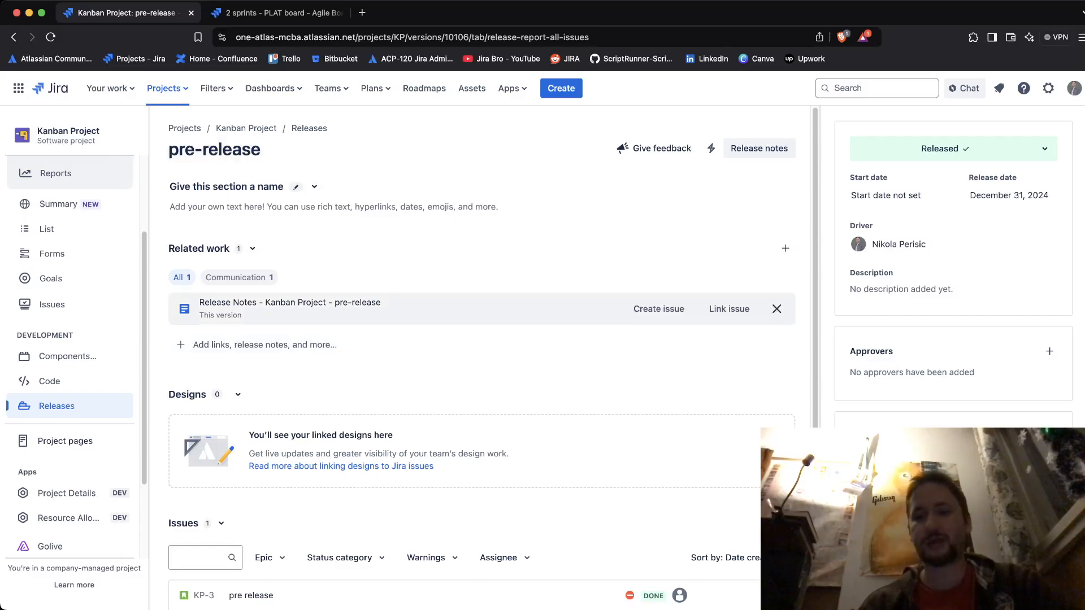
scroll(480, 305, "down", 3)
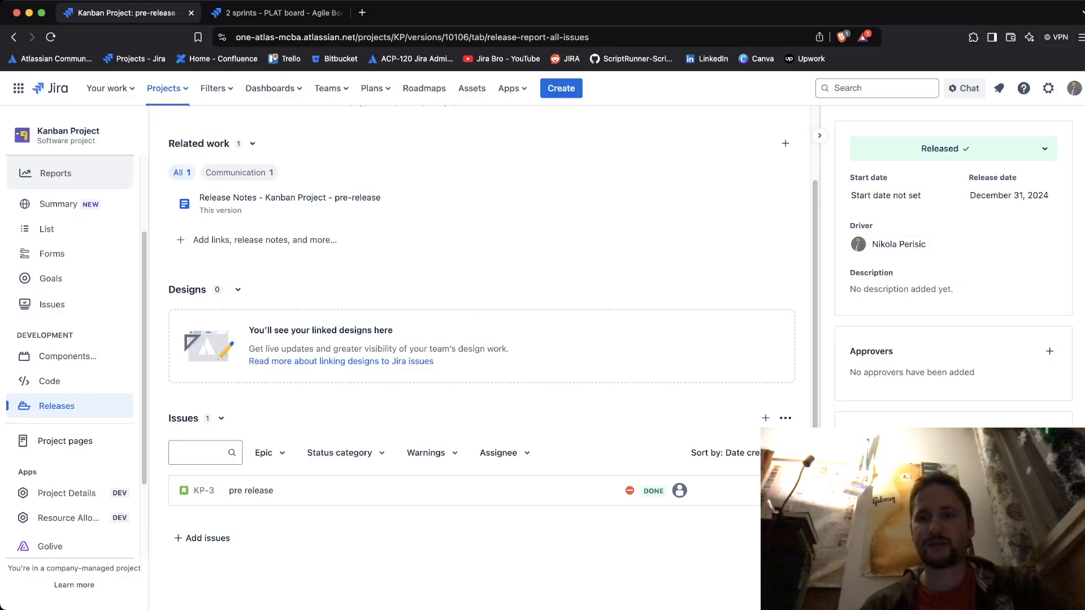
Archive the pre-release version and open its release notes
left_click(954, 149)
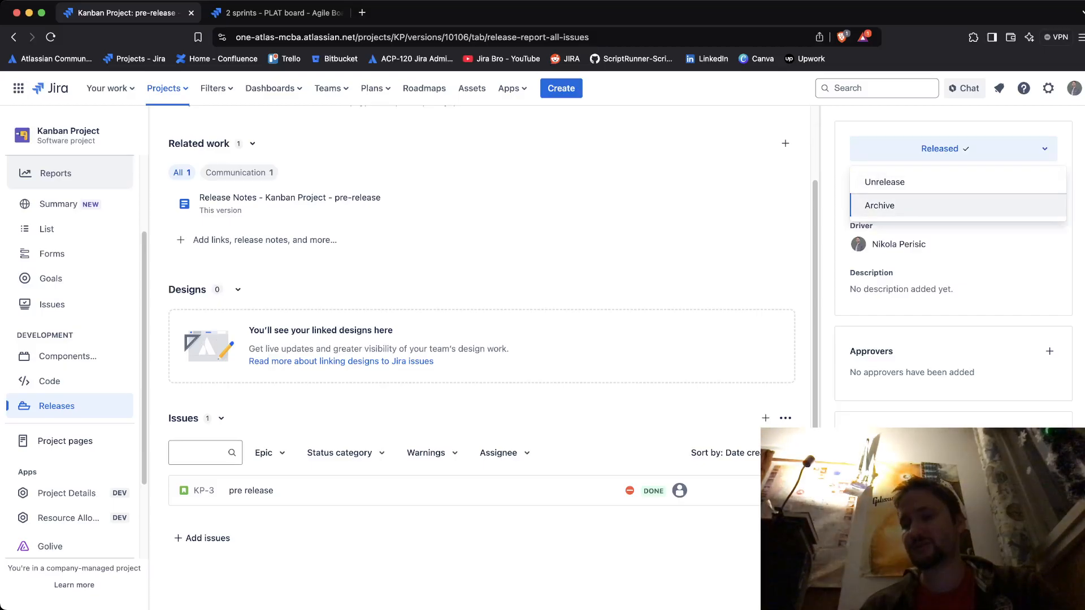
left_click(880, 206)
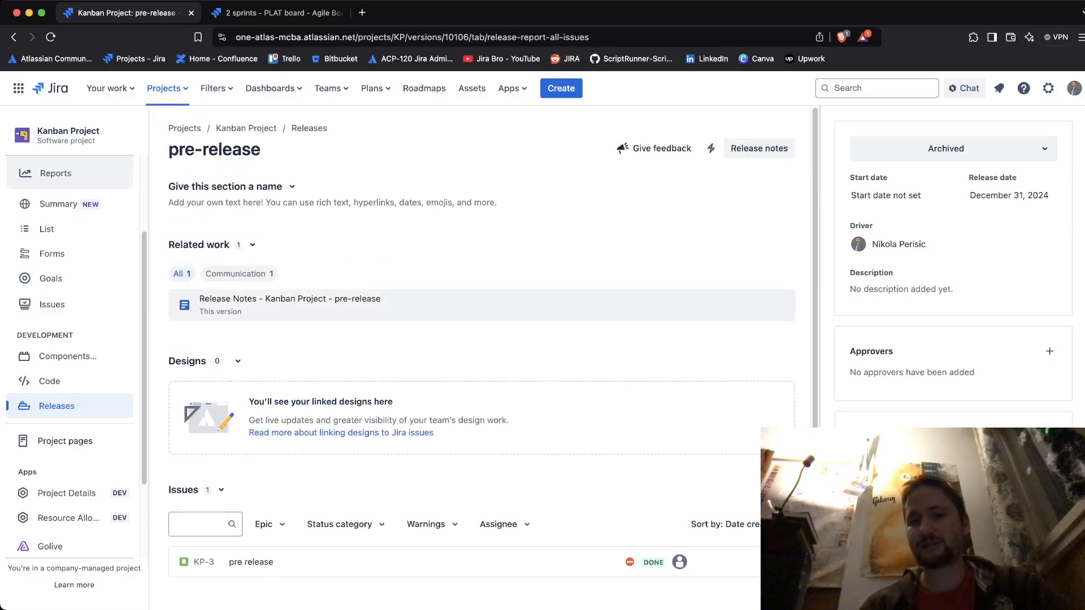
left_click(758, 148)
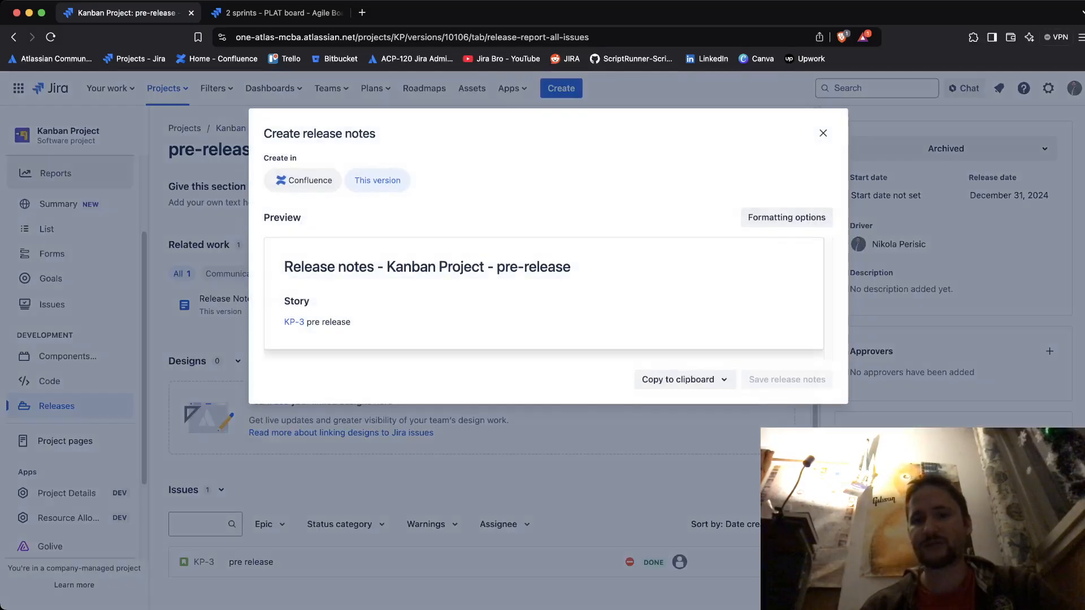
Close the release notes of the pre-release version, review its details, and return to the project's Releases list
left_click(823, 133)
scroll(823, 136, "down", 2)
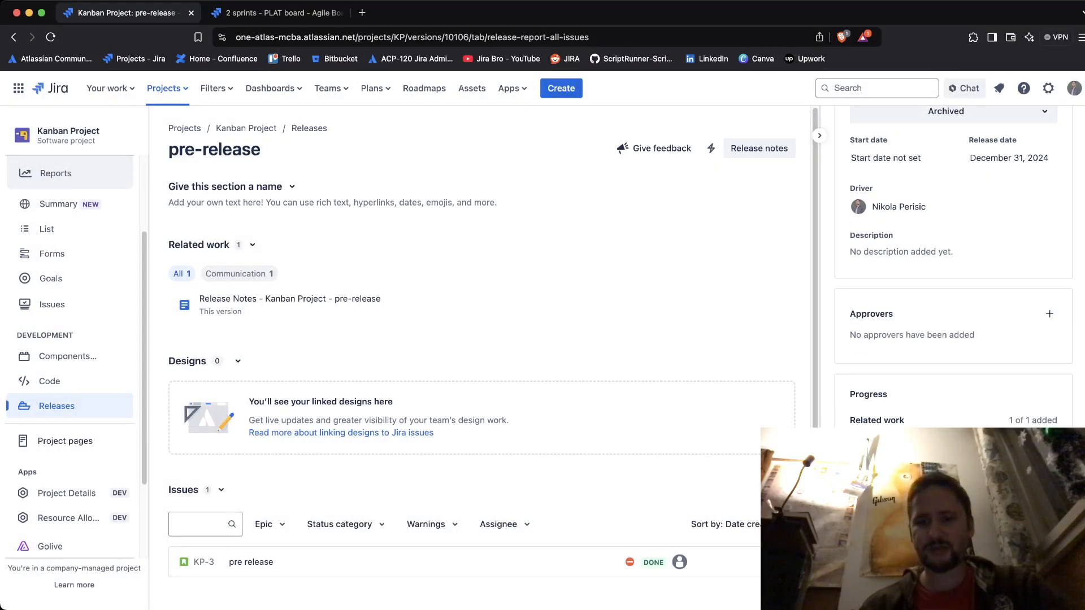
scroll(70, 346, "up", 3)
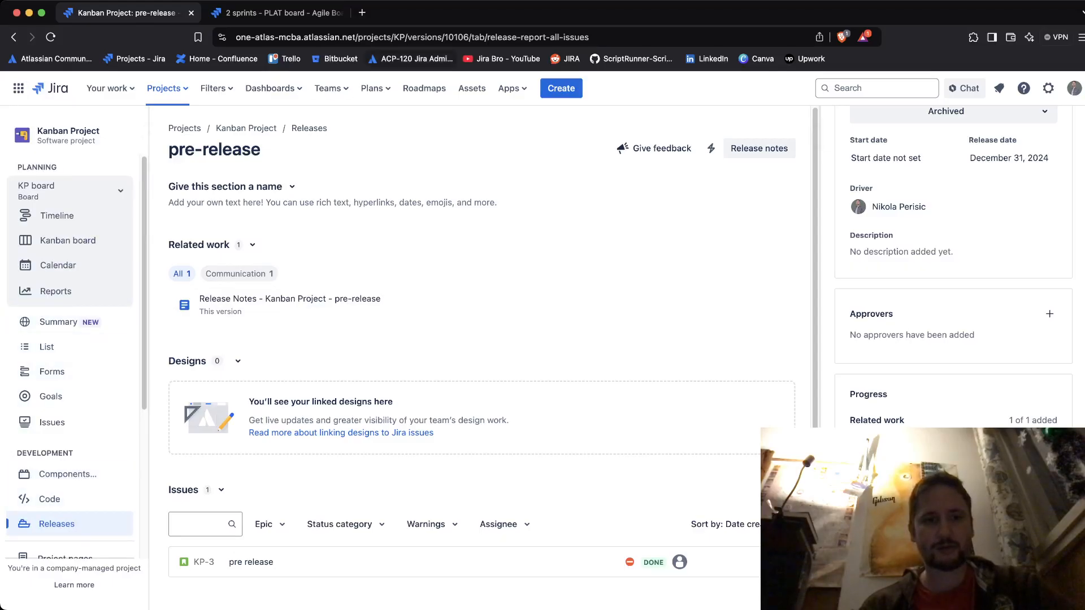
left_click(309, 128)
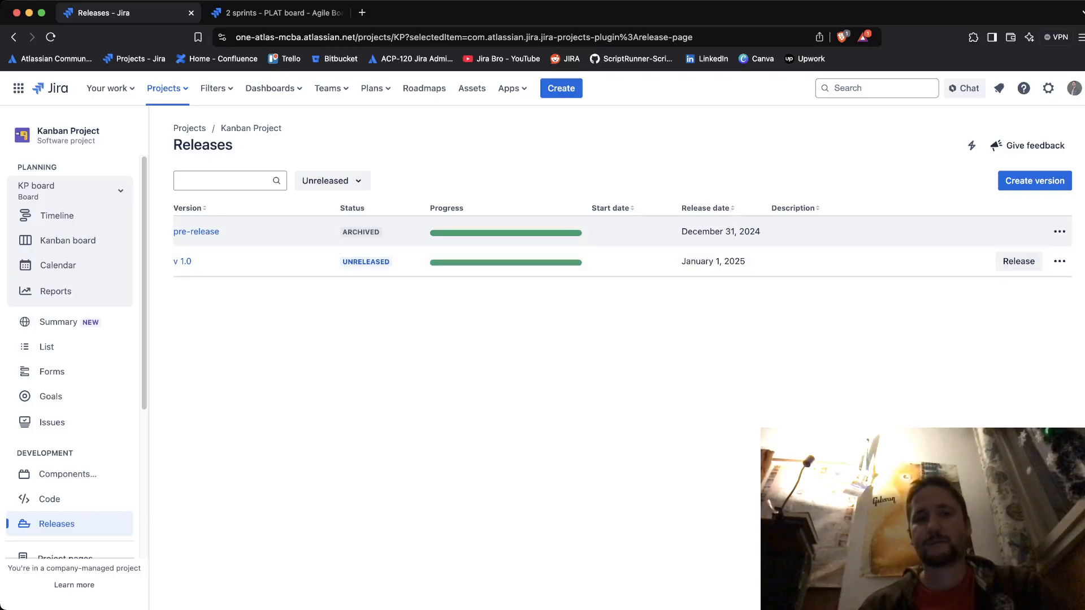
Check the Kanban board and the project's issues, then open the pre-release version from the pre release issue's details
left_click(67, 241)
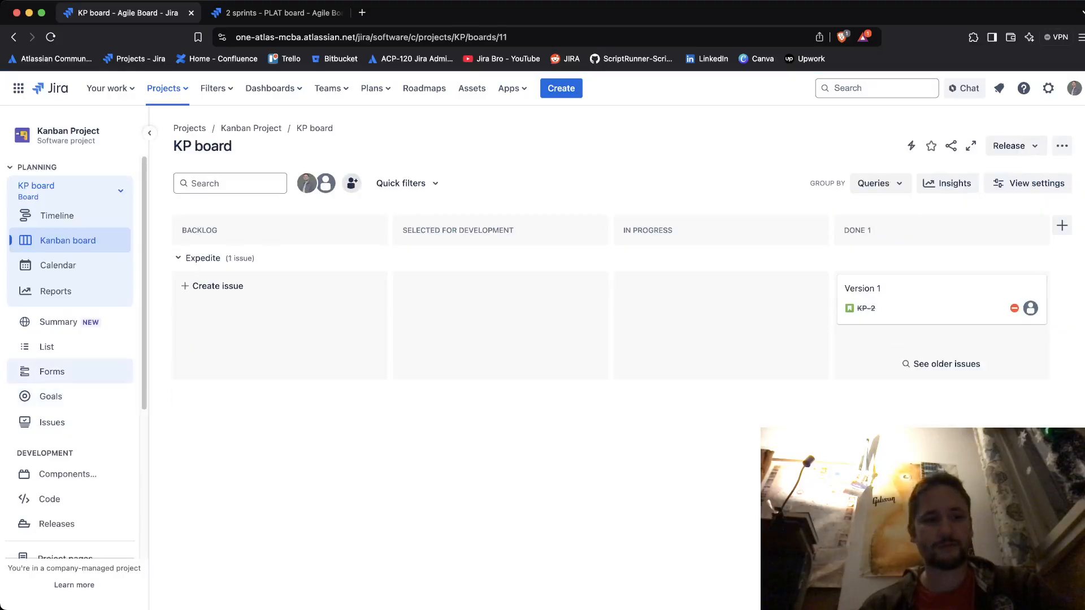
left_click(52, 422)
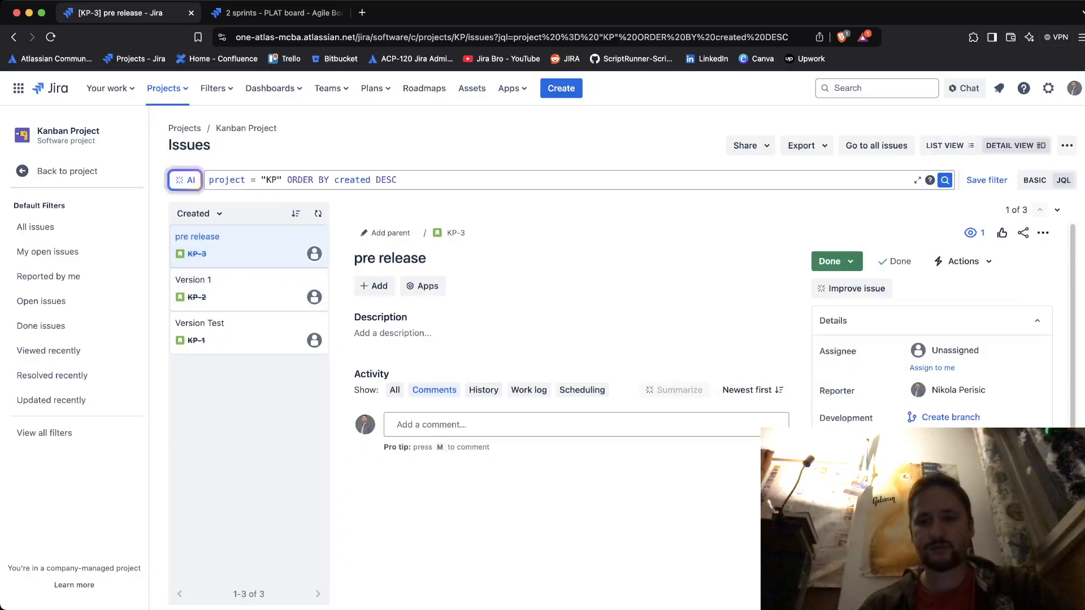
left_click(929, 491)
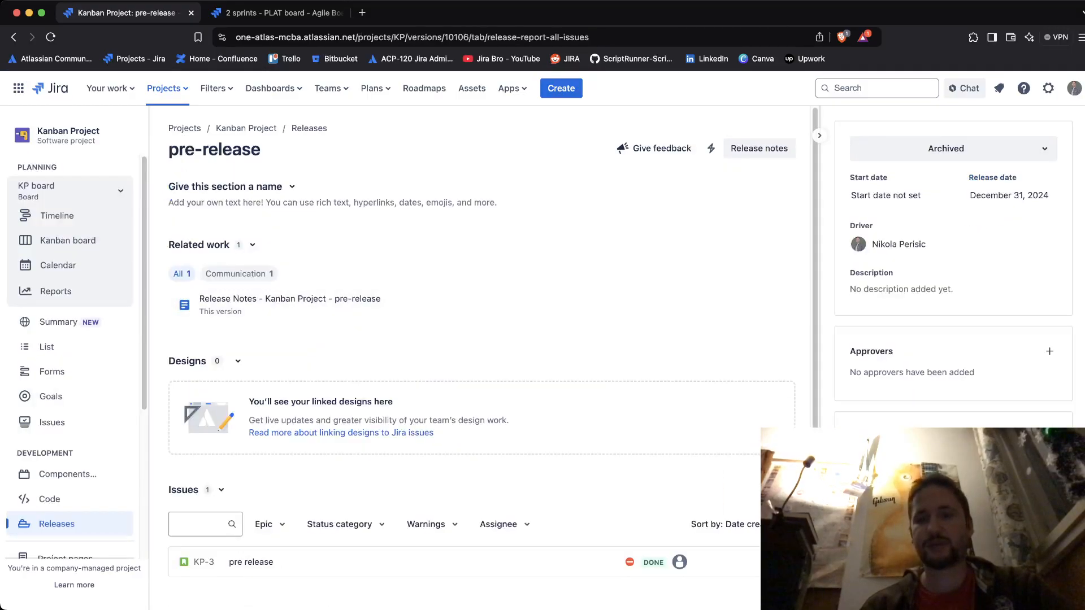
Unarchive the pre-release version, then check its status options and details
left_click(946, 148)
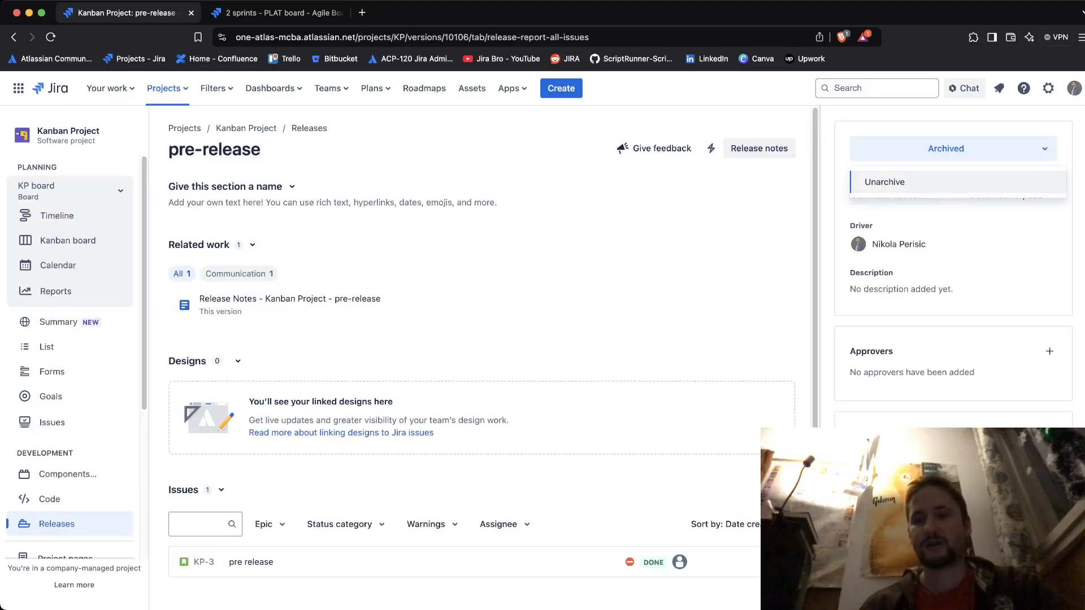
left_click(885, 182)
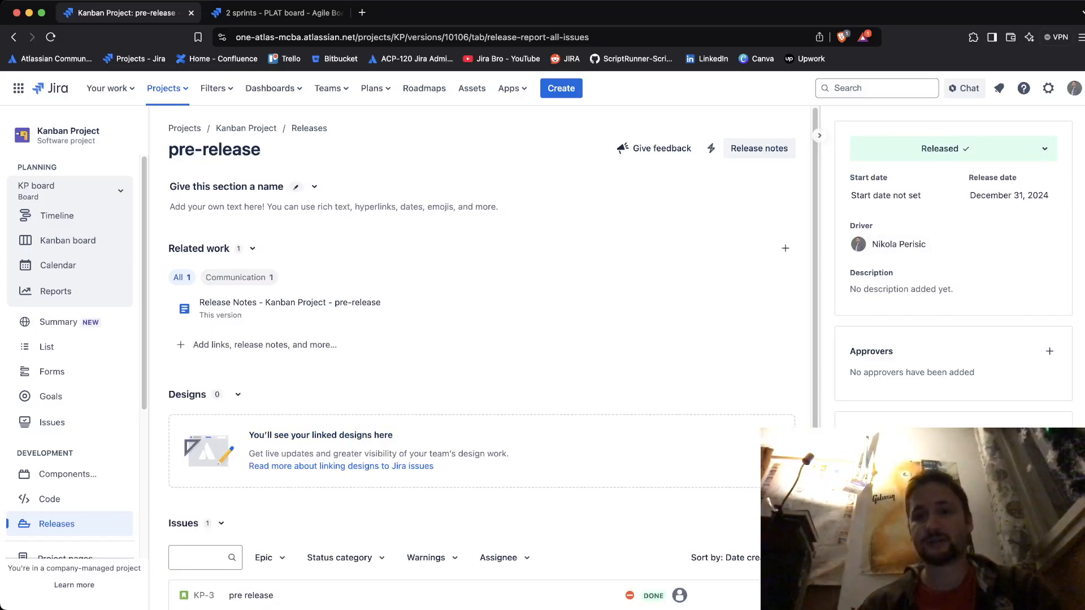
left_click(954, 148)
left_click(954, 148)
scroll(953, 289, "down", 1)
scroll(953, 290, "up", 1)
scroll(953, 289, "down", 1)
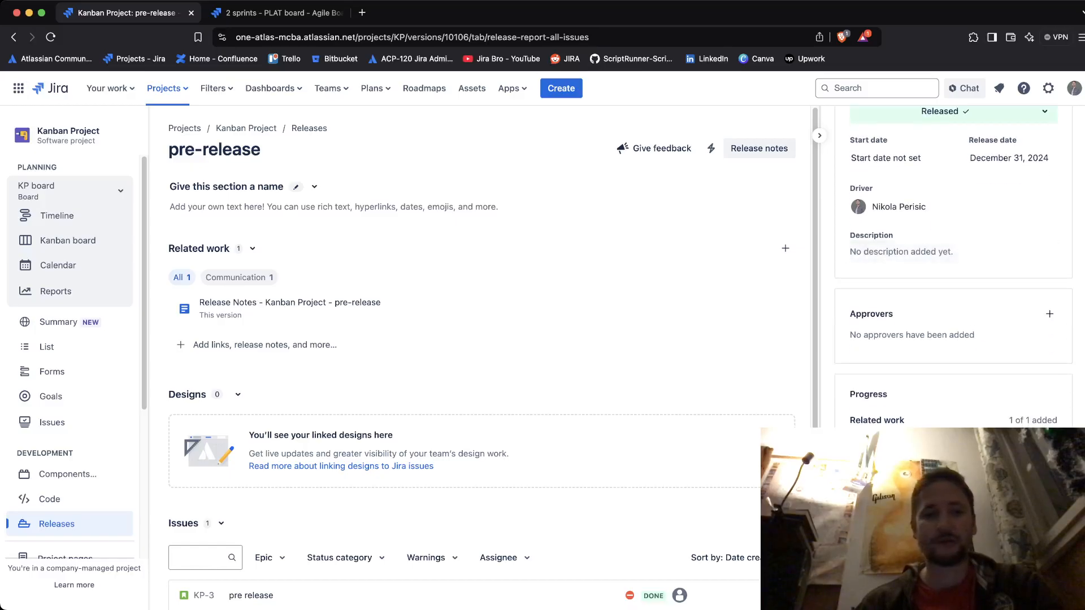
Return to the Kanban board and look through the project's navigation entries
left_click(68, 240)
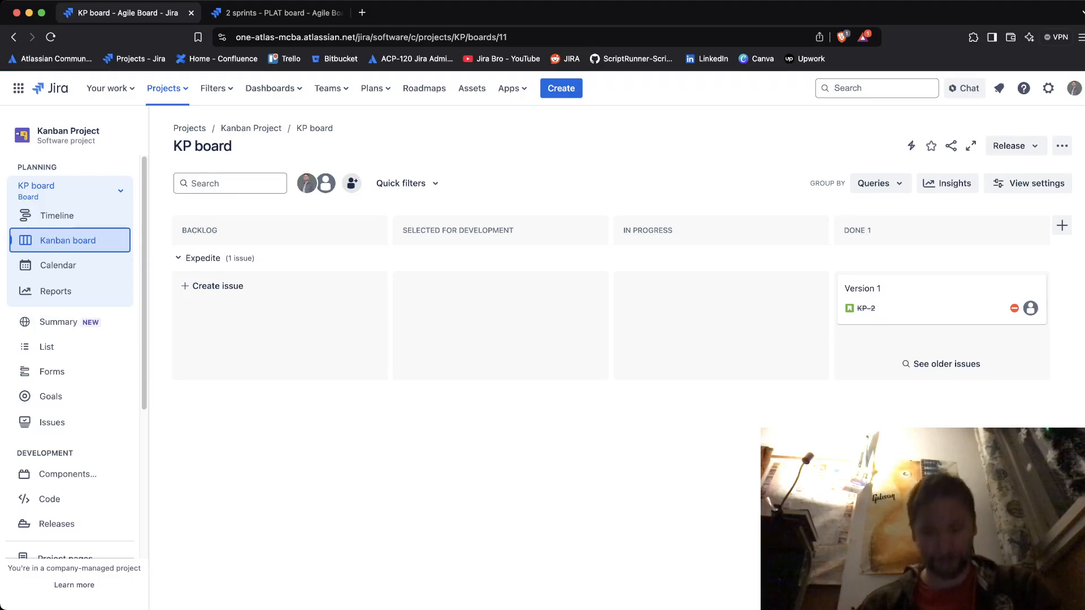
scroll(67, 384, "down", 3)
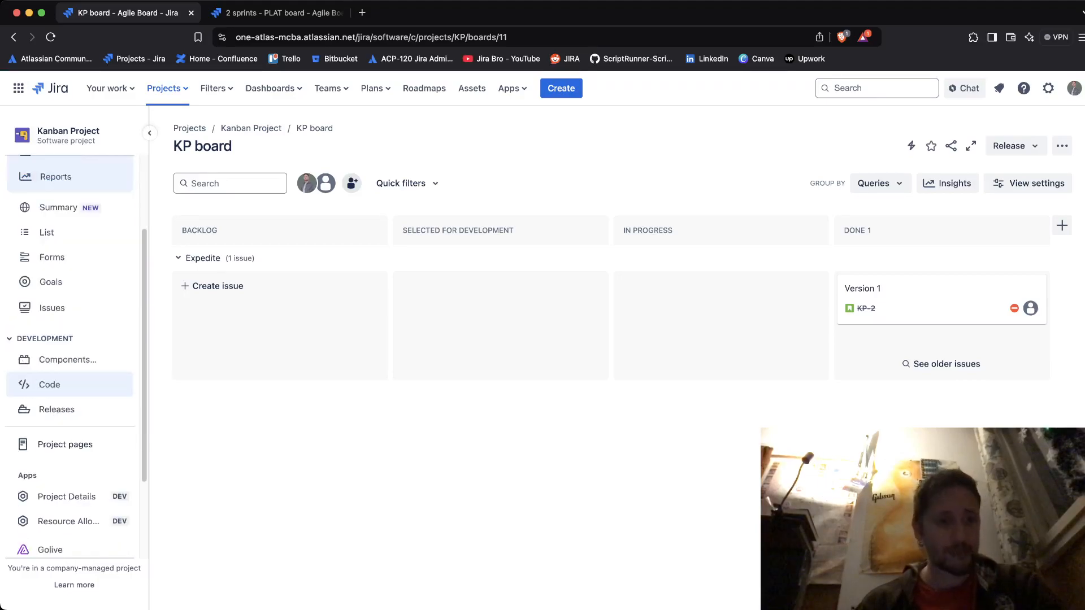
scroll(68, 382, "down", 3)
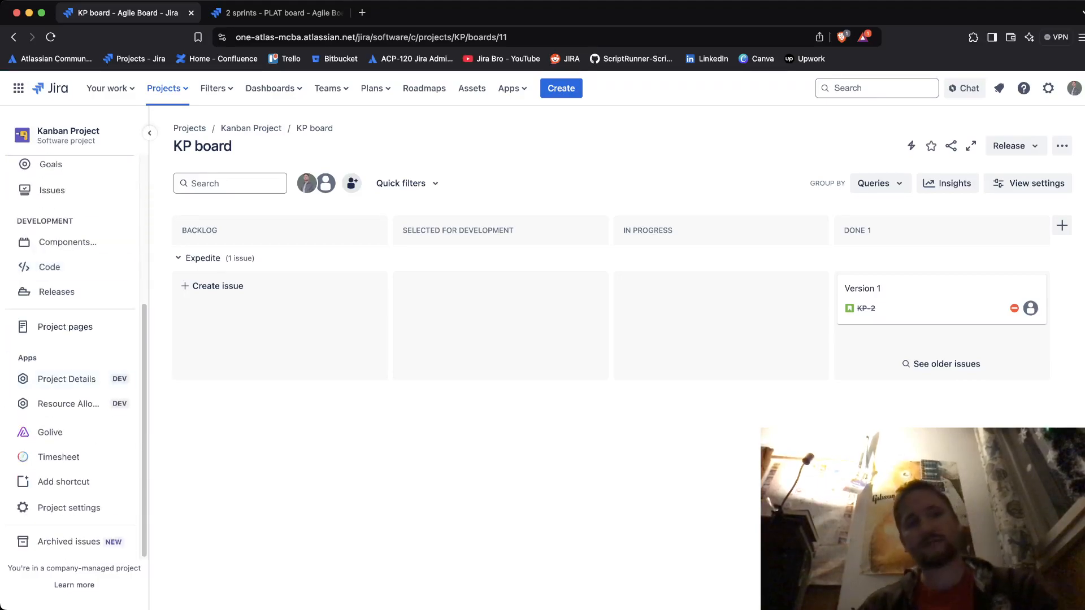
Switch to the Platform Development project, open its backlog, and examine the details of the Marketing onboard assistant build issue
left_click(277, 13)
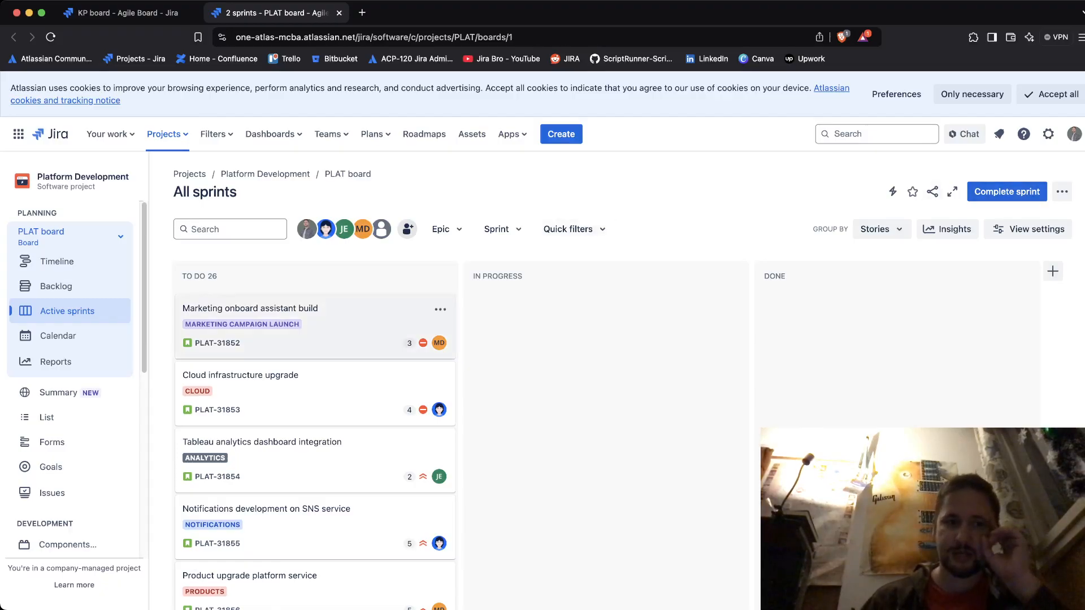
left_click(56, 286)
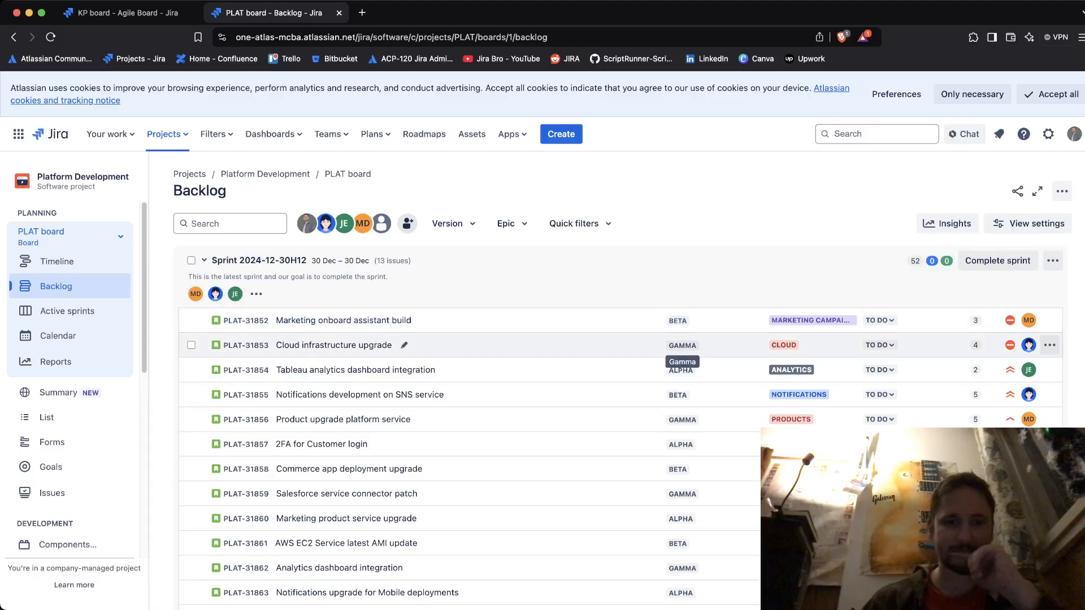
left_click(339, 320)
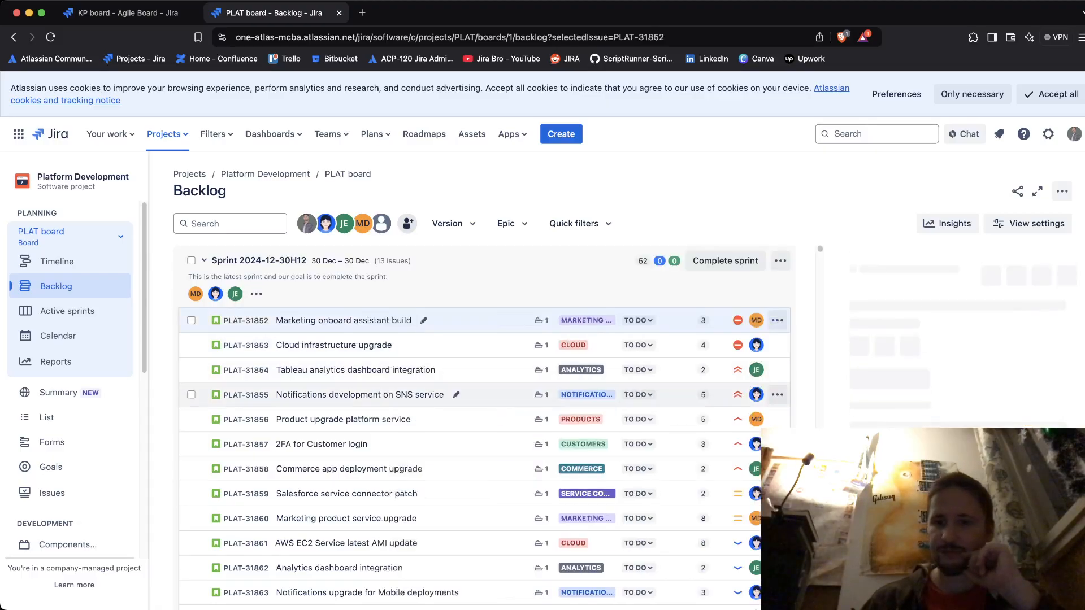
scroll(955, 350, "down", 6)
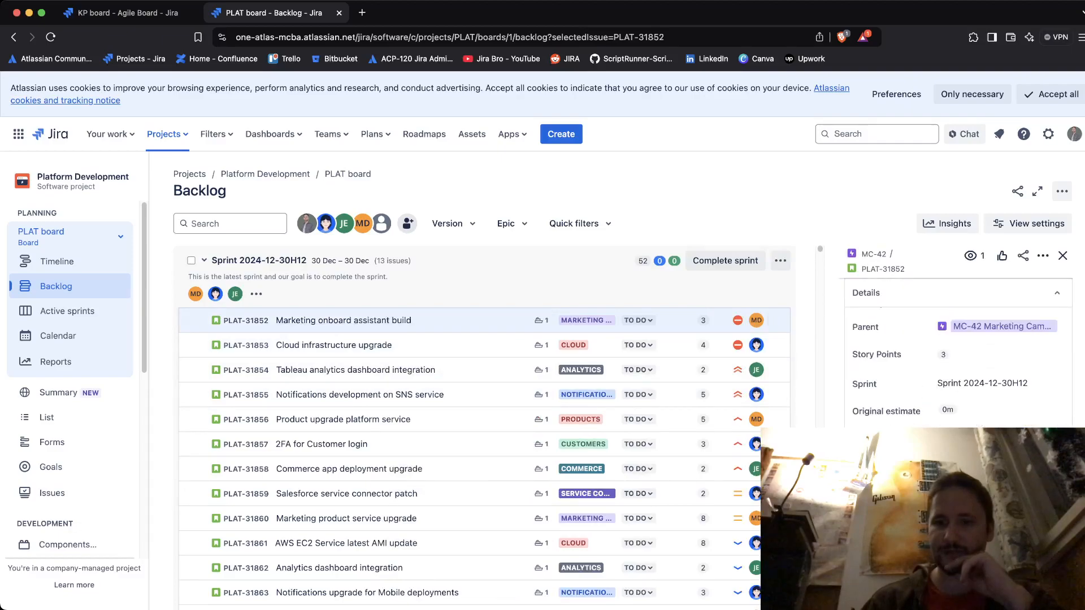
scroll(955, 367, "down", 3)
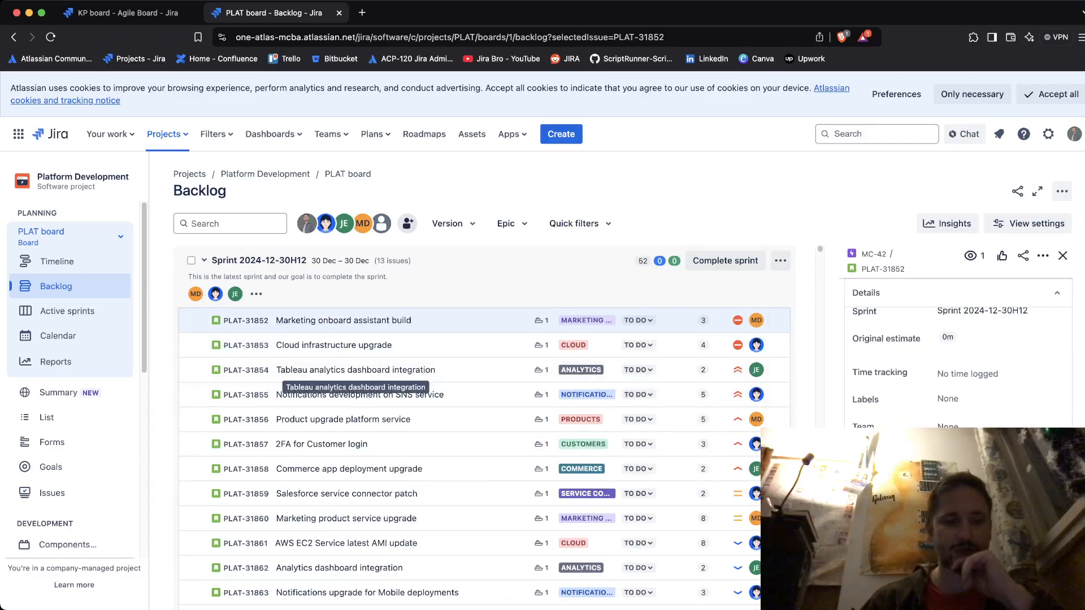
scroll(68, 430, "down", 1)
scroll(68, 428, "down", 4)
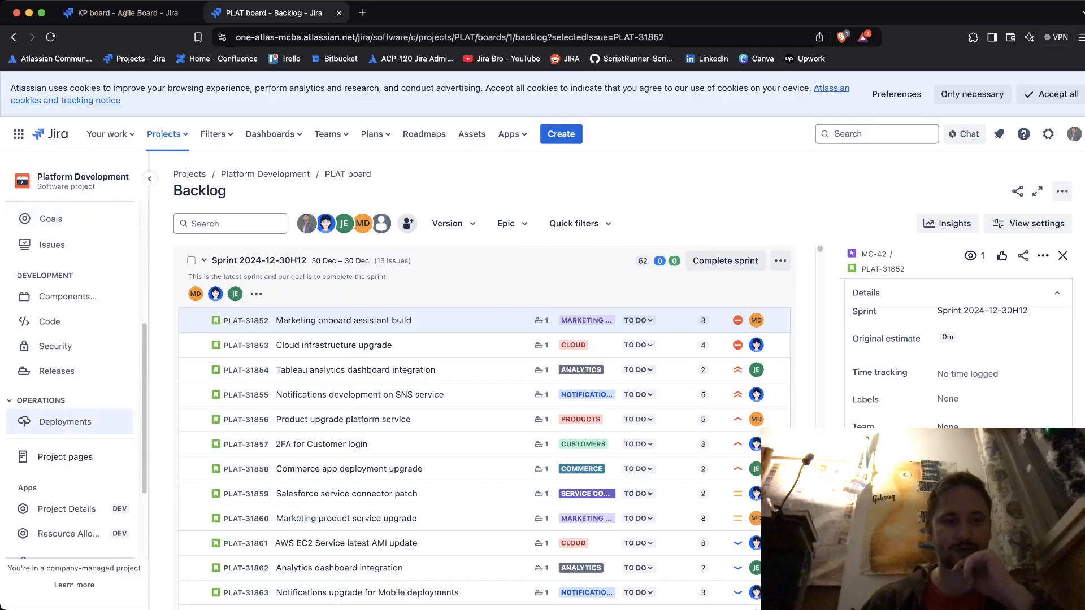
Open the Platform Development releases and examine the progress of the Gamma and Alpha versions and Gamma's additional actions
left_click(56, 371)
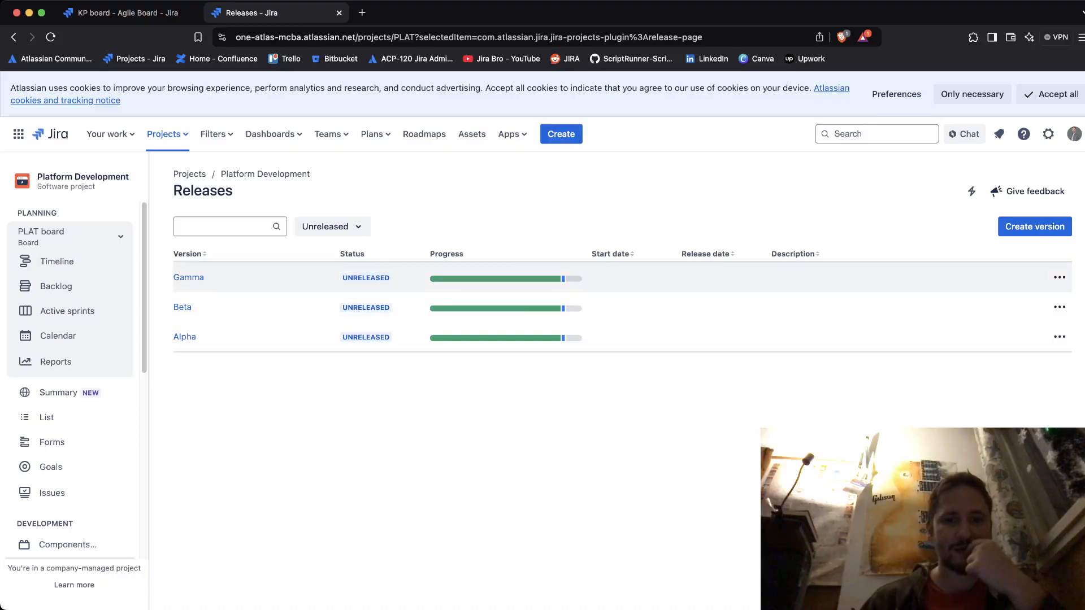
mouse_move(495, 279)
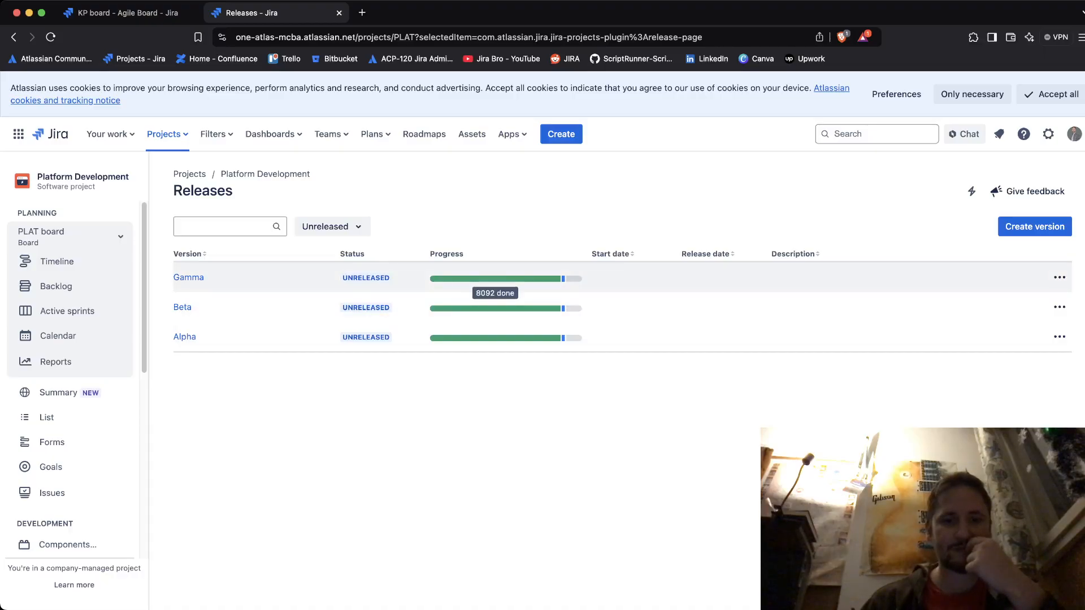
mouse_move(496, 338)
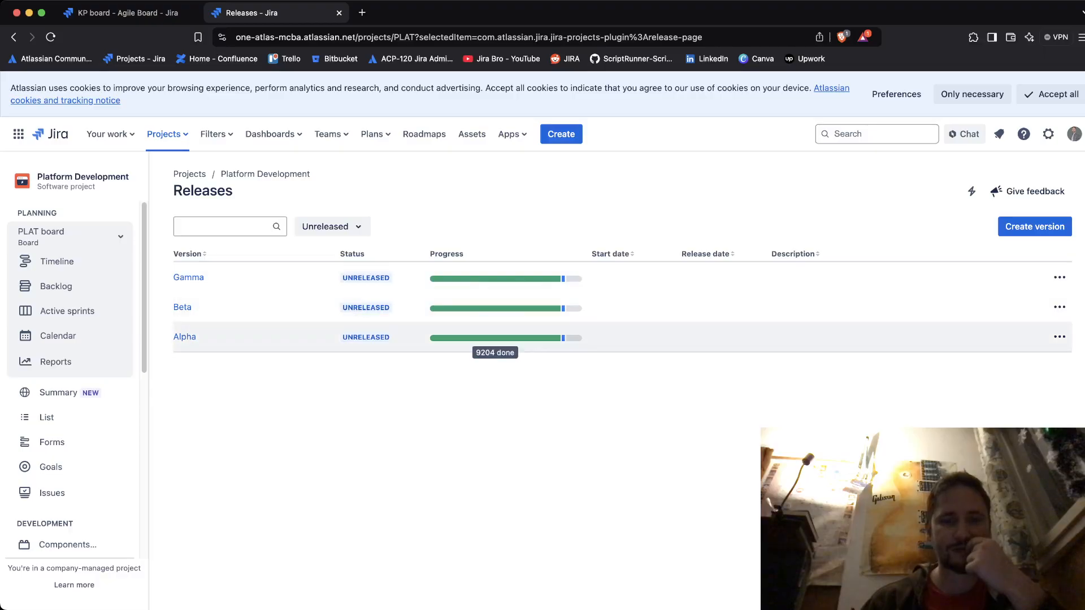
mouse_move(564, 279)
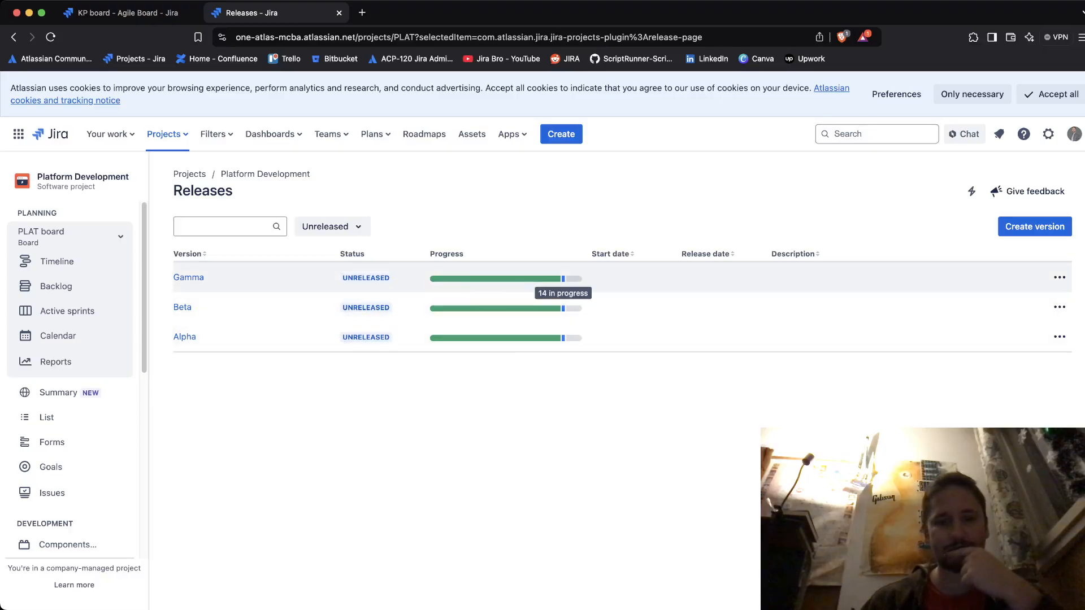
left_click(1060, 277)
left_click(1059, 277)
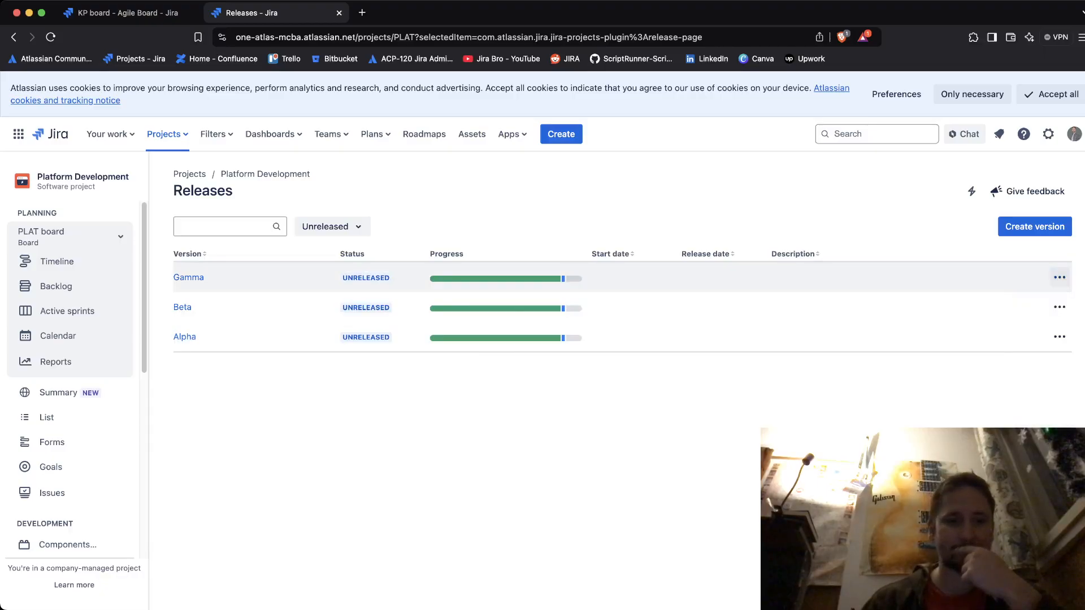
mouse_move(495, 279)
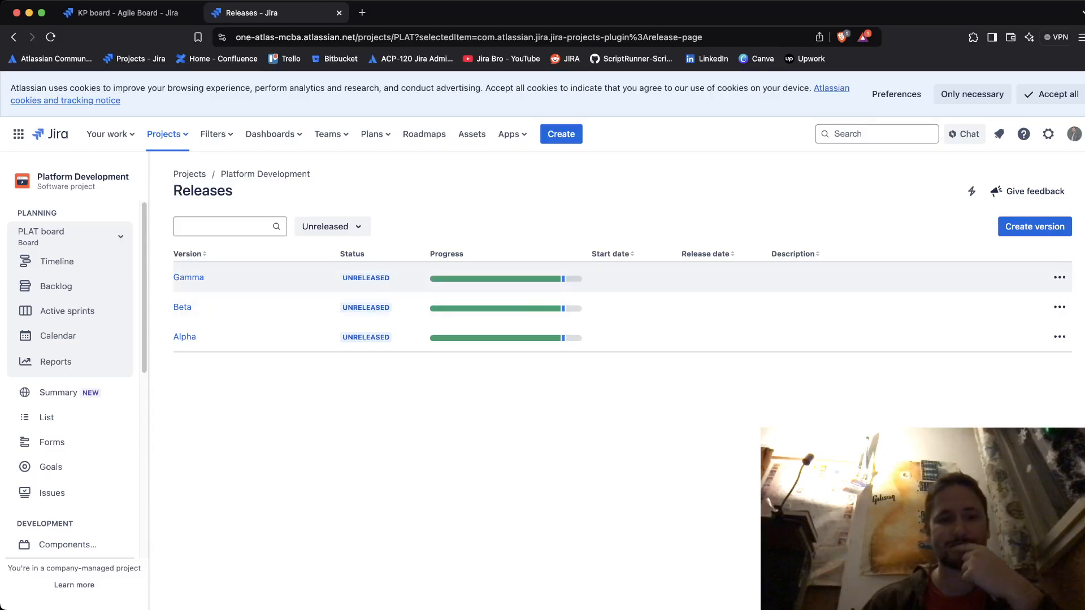
Open the Gamma version and review its release details and list of issues
left_click(188, 278)
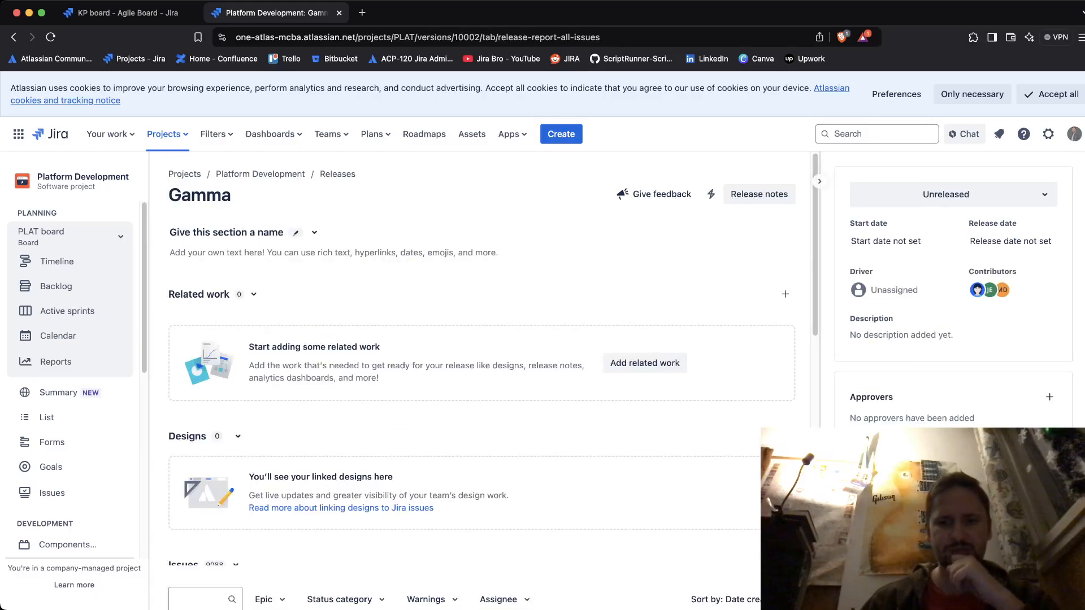
scroll(954, 288, "down", 3)
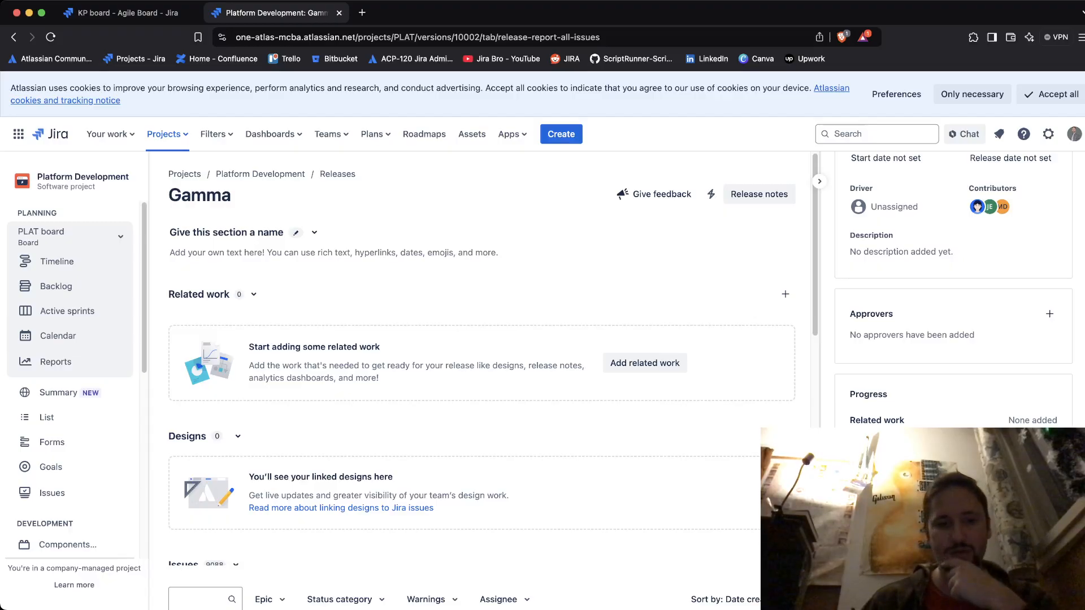
scroll(452, 447, "down", 10)
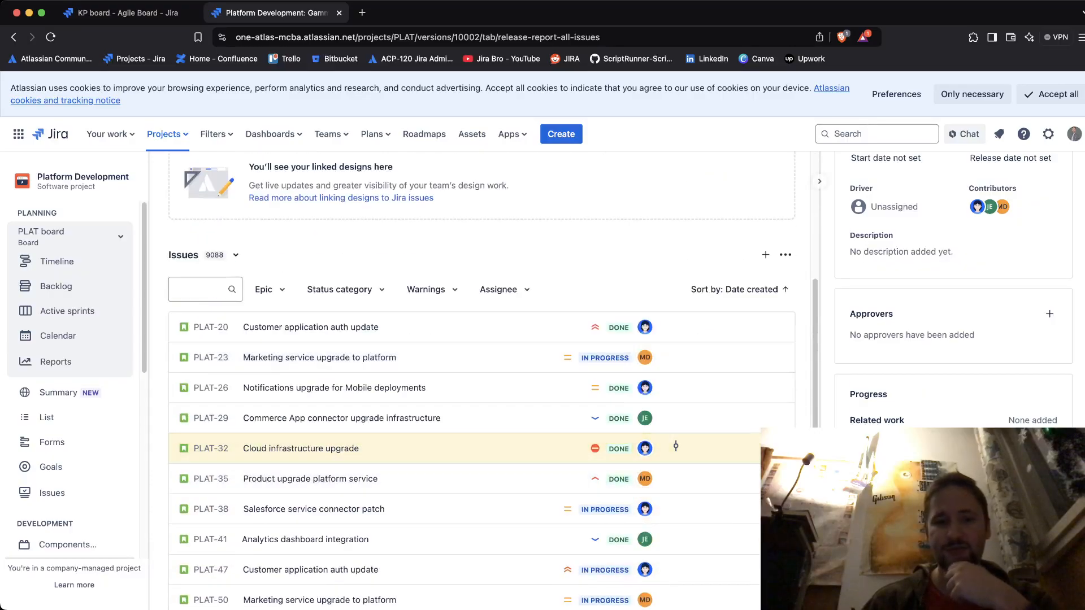
scroll(452, 446, "down", 15)
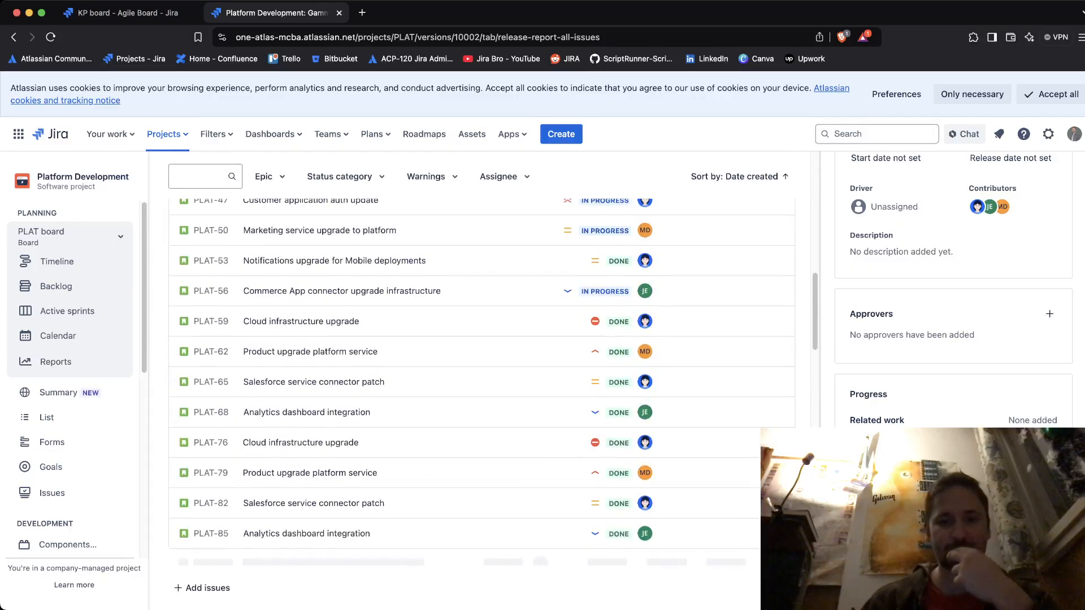
scroll(481, 407, "up", 5)
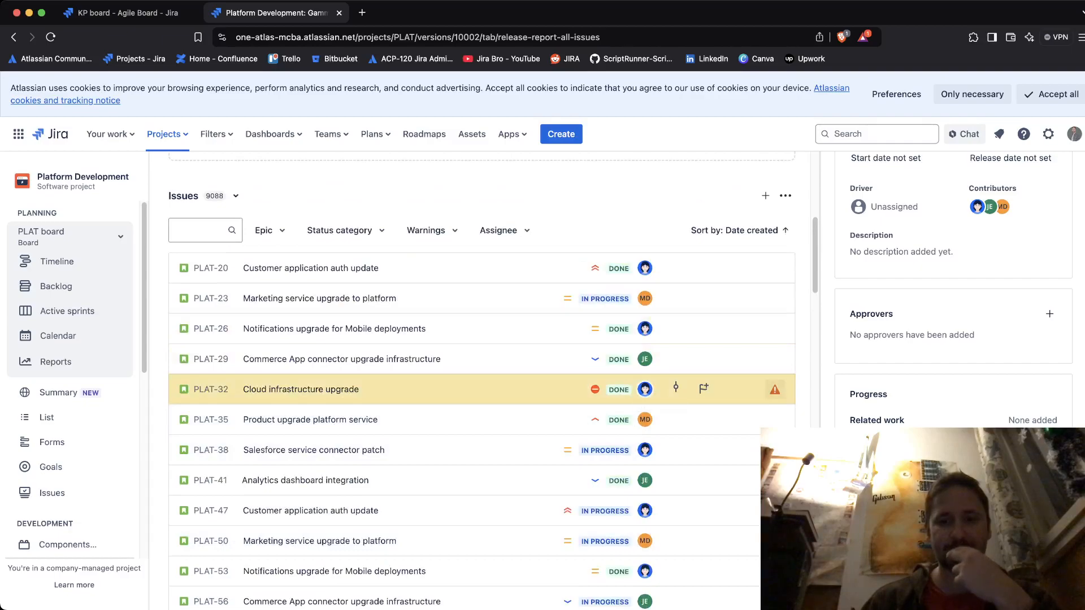
Examine the warning and version-move options for the PLAT-32 Cloud infrastructure upgrade issue, then close them and review the Gamma version's sections
left_click(775, 390)
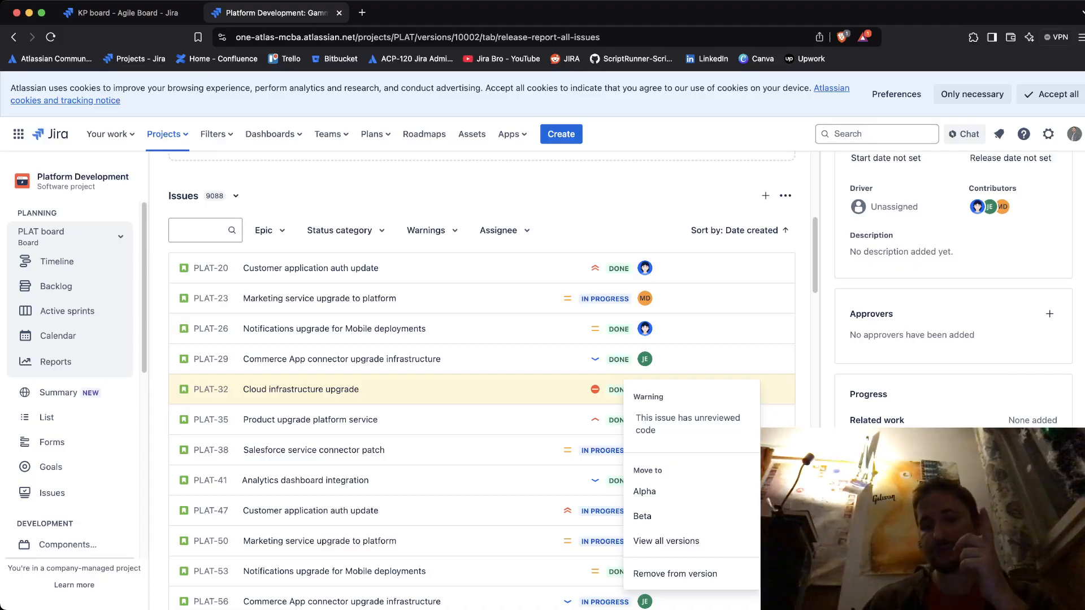
triple_click(647, 471)
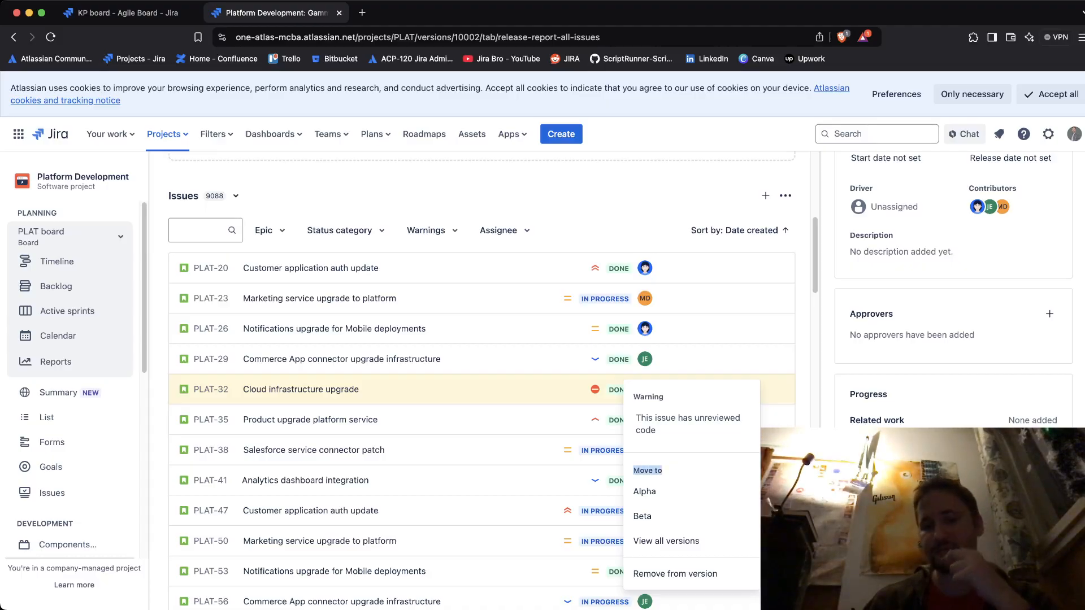
left_click(656, 471)
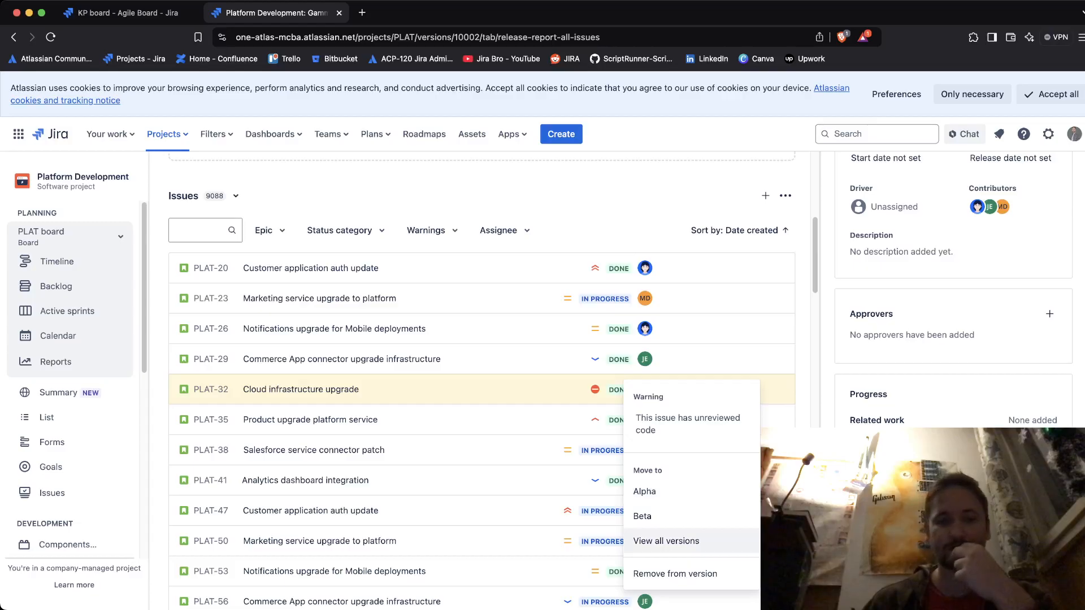
left_click(557, 209)
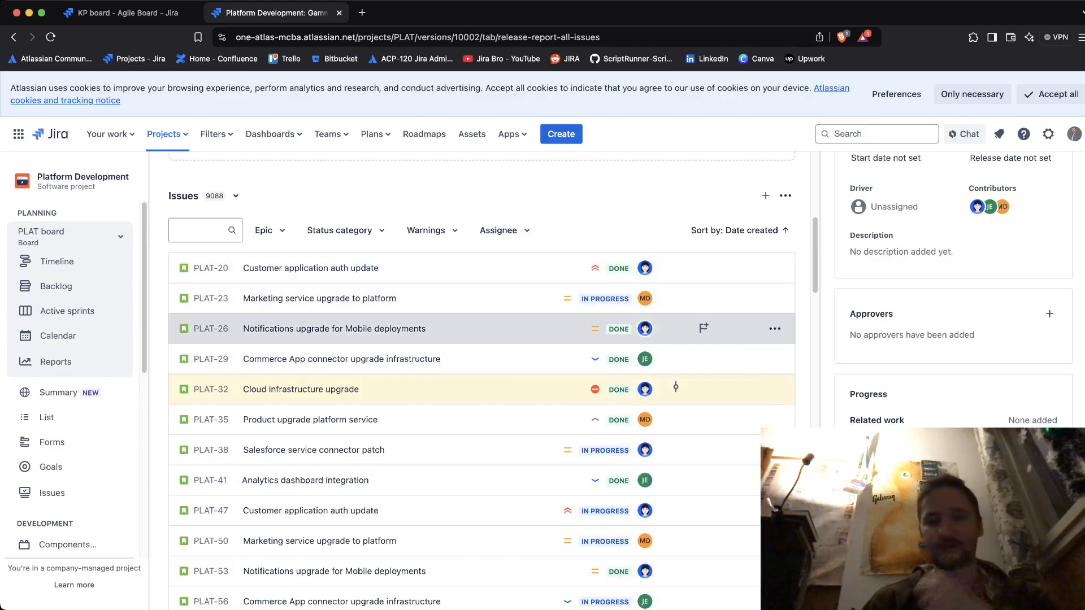
scroll(482, 373, "up", 5)
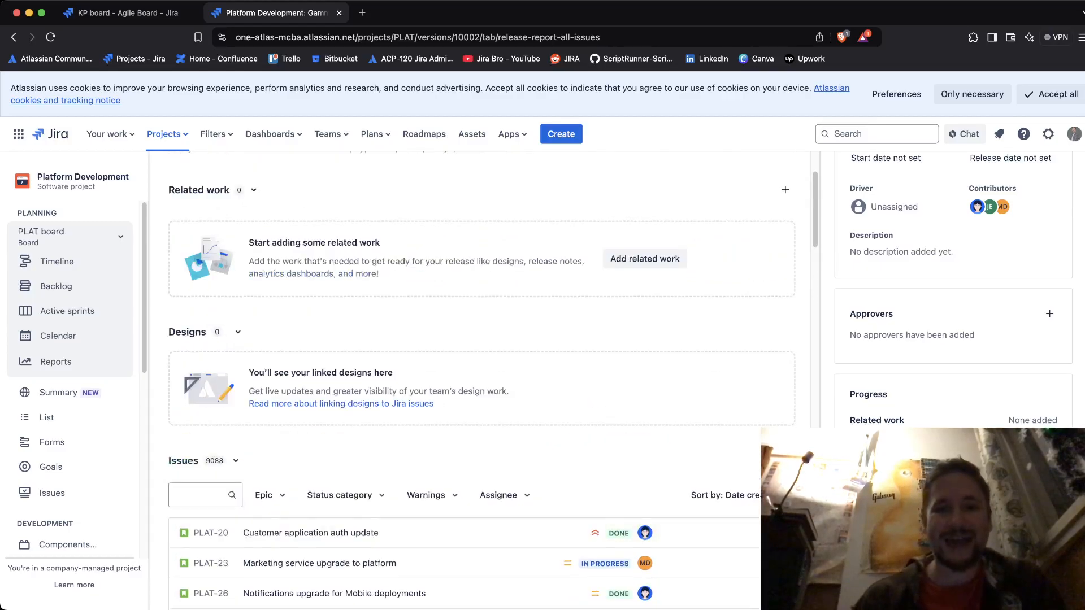
scroll(676, 530, "up", 2)
scroll(675, 530, "down", 5)
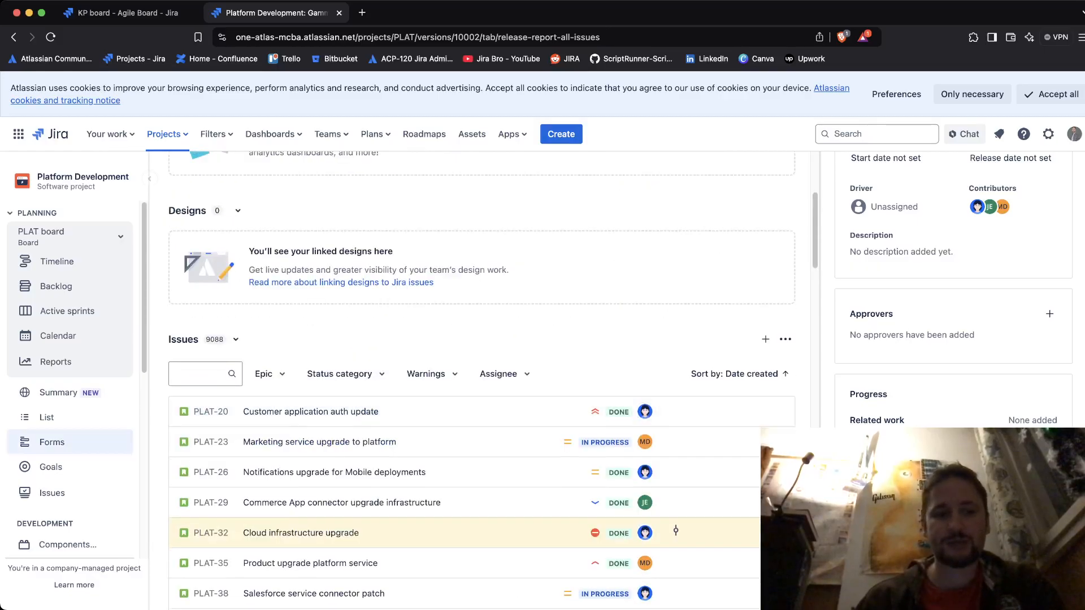
Examine the actions available for the Gamma and Beta versions in the Platform Development releases, and open the project's backlog
scroll(70, 392, "down", 2)
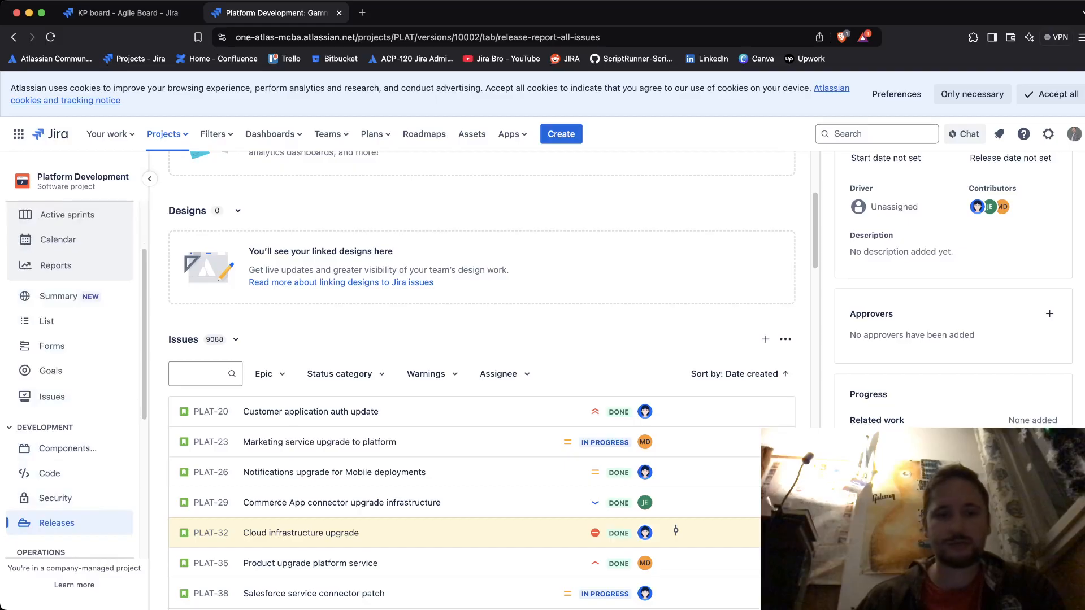
left_click(56, 523)
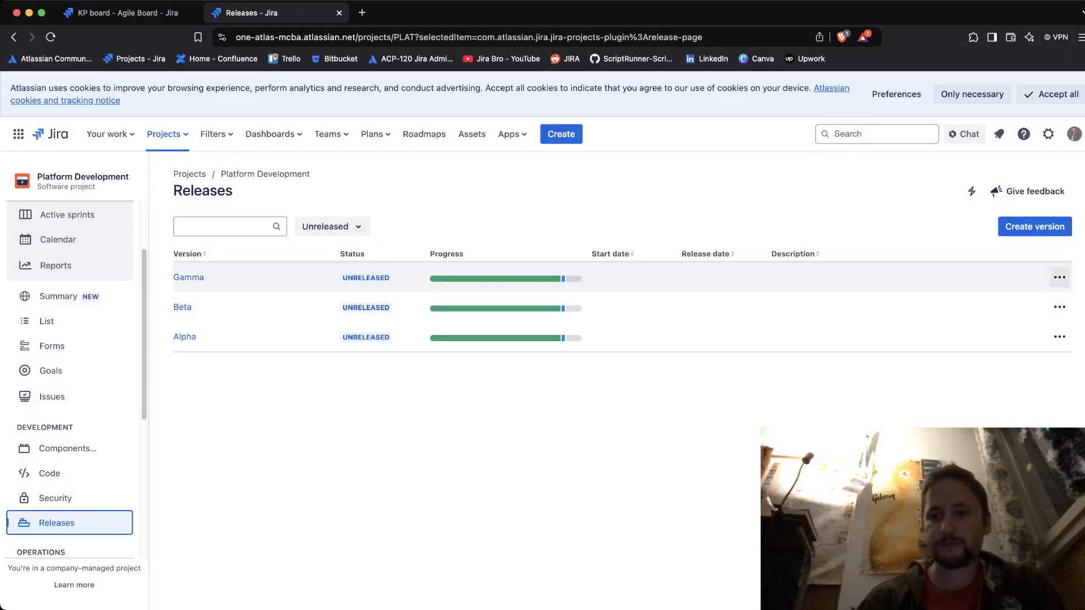
left_click(1060, 278)
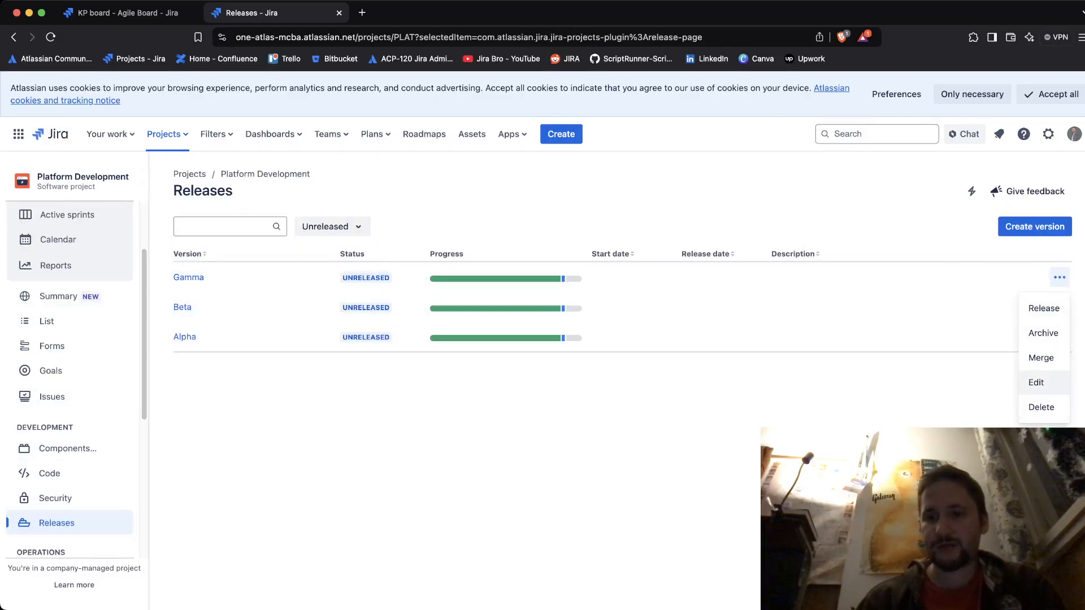
key("Escape")
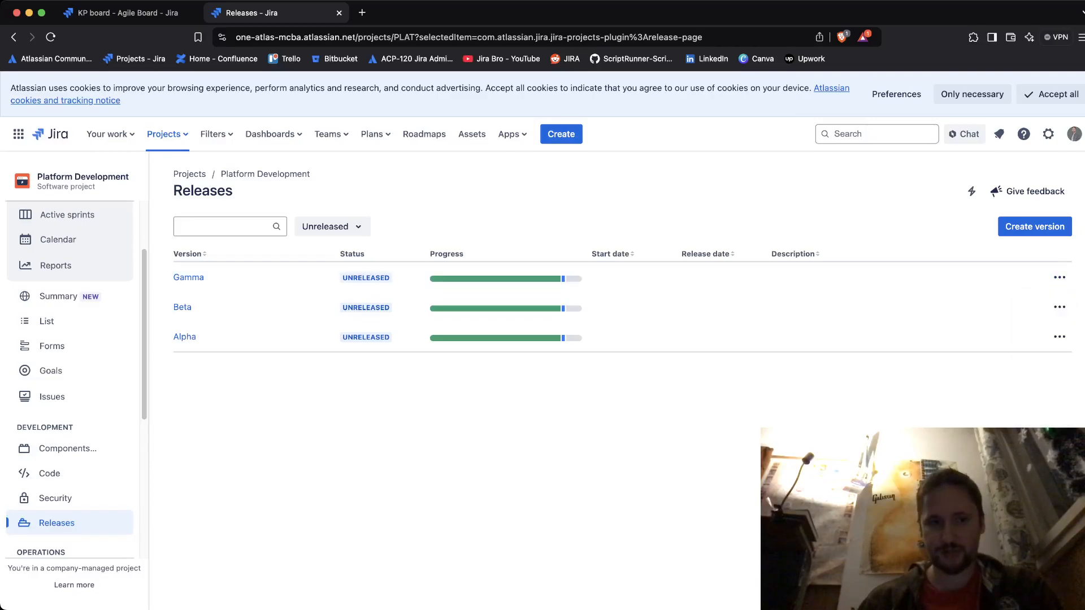
left_click(1060, 307)
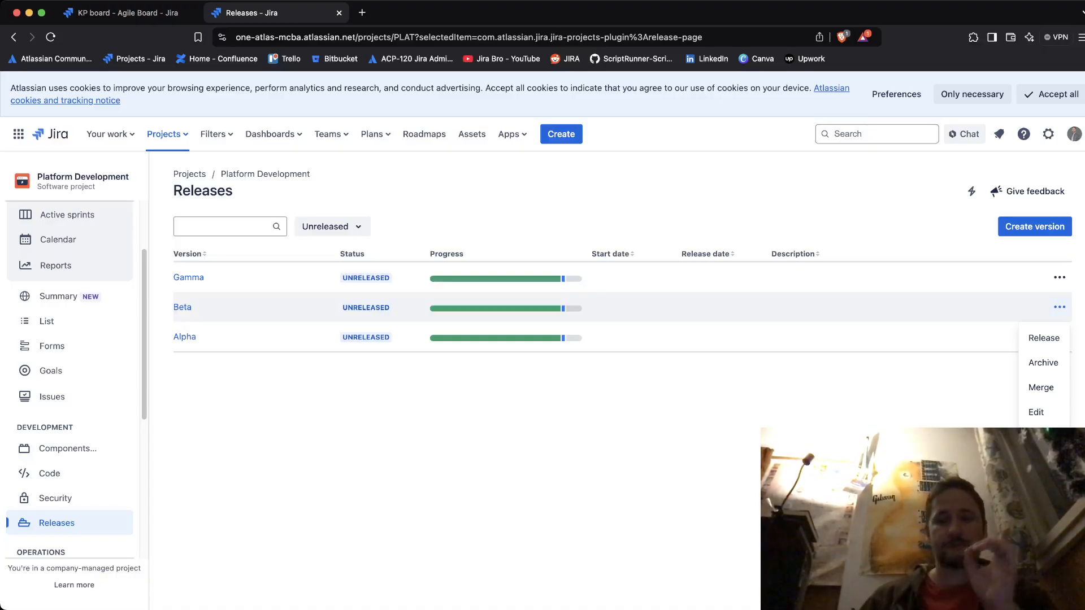
key("Escape")
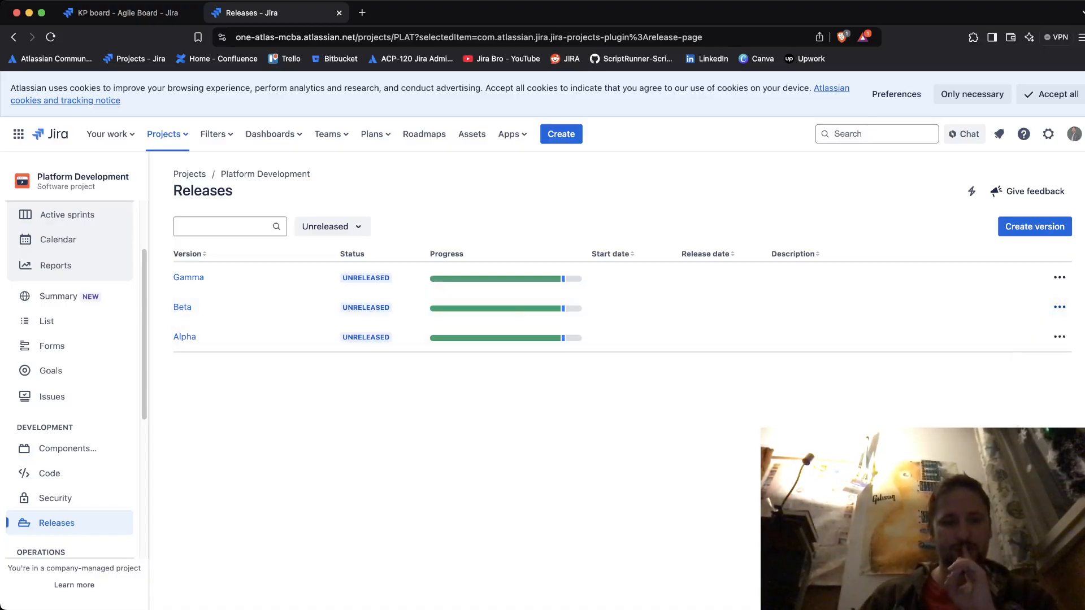
scroll(69, 367, "up", 3)
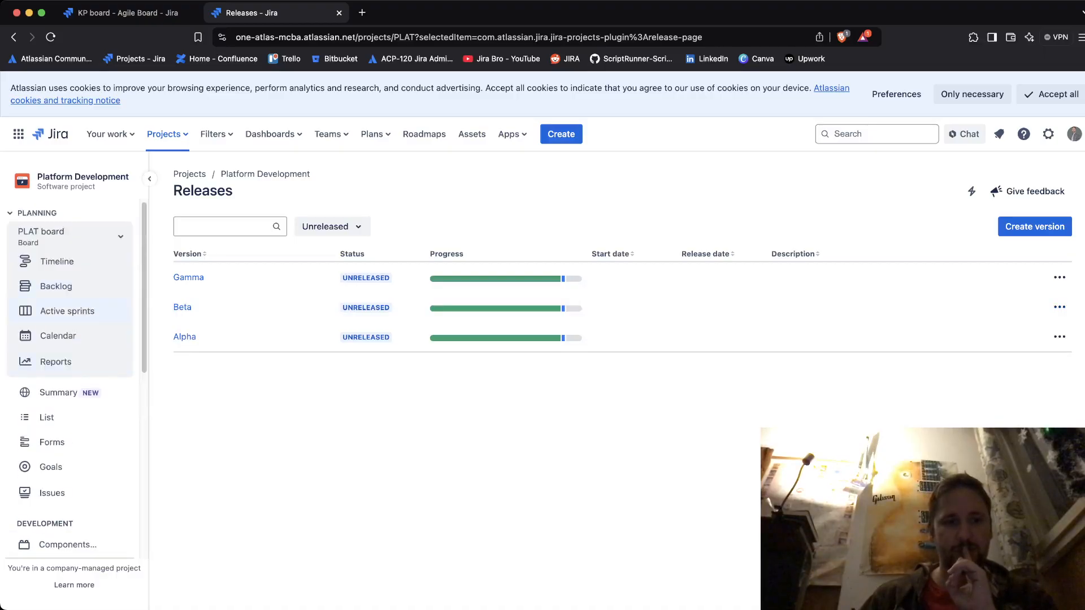
left_click(56, 286)
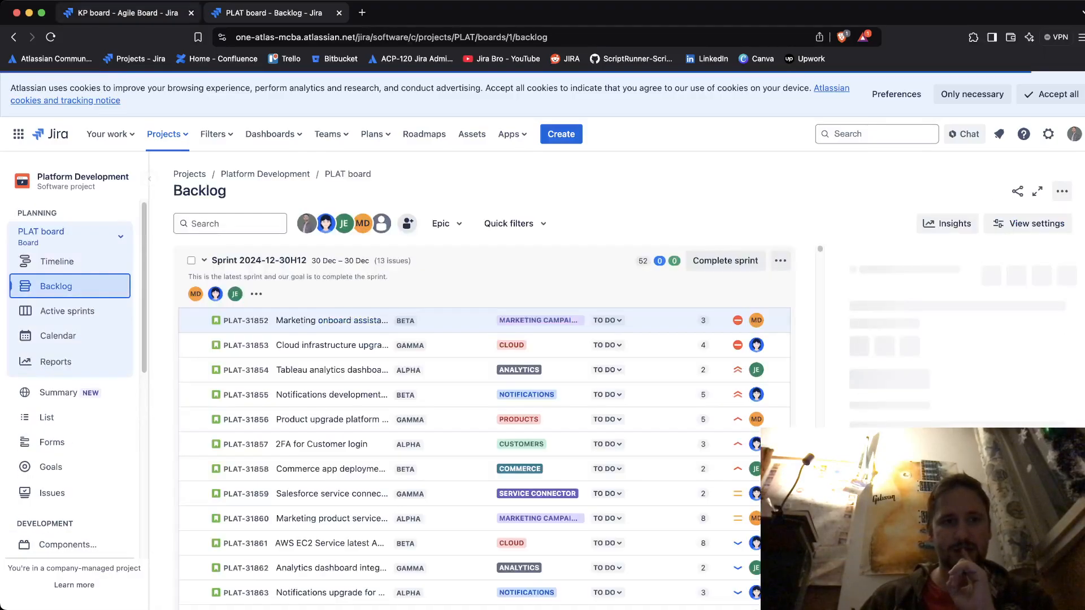
Switch to the Kanban Project board and create two backlog issues named merge 1 and merge 2
left_click(128, 13)
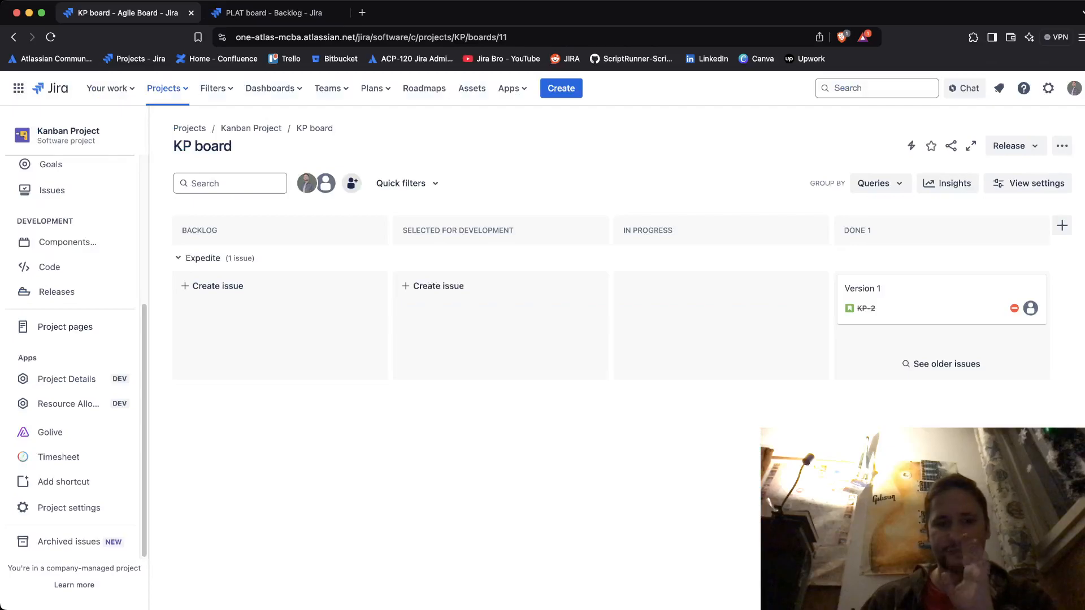
left_click(217, 286)
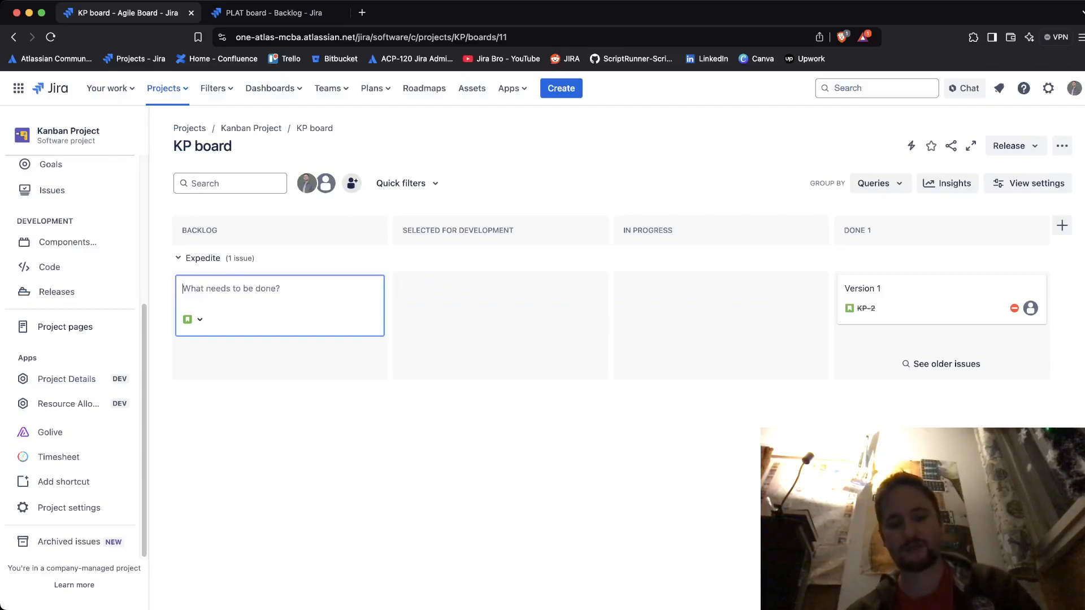
type("merge 1")
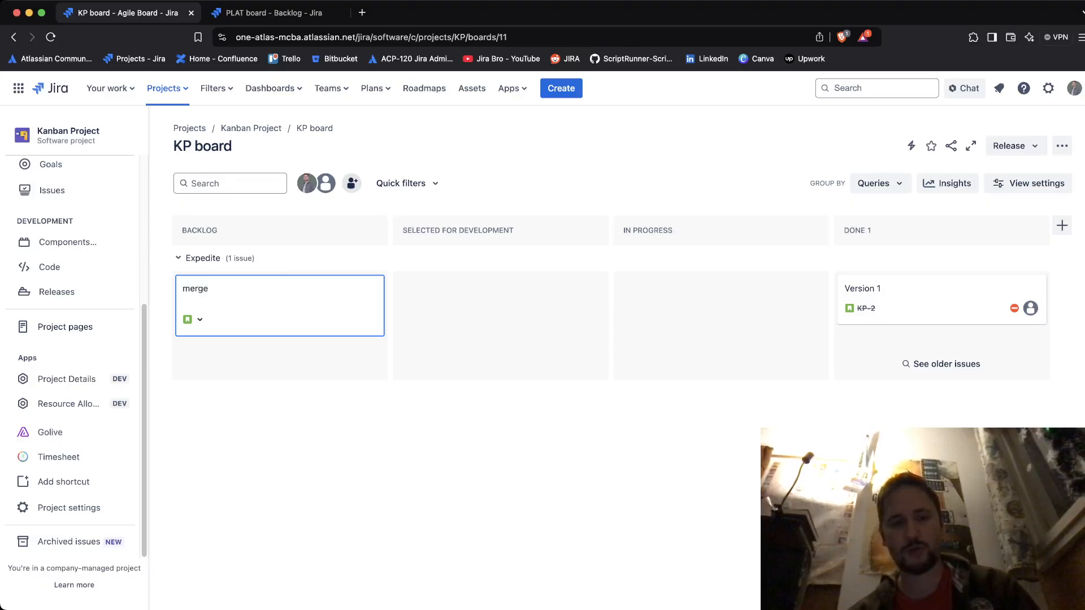
key("Return")
type("merge 1")
key("Return")
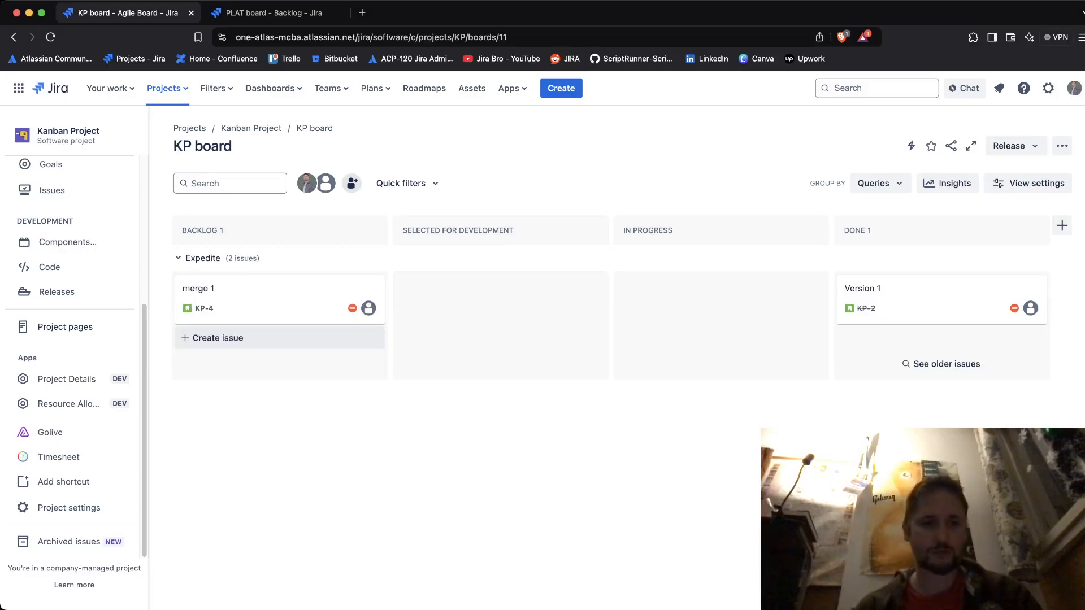
type("merge2")
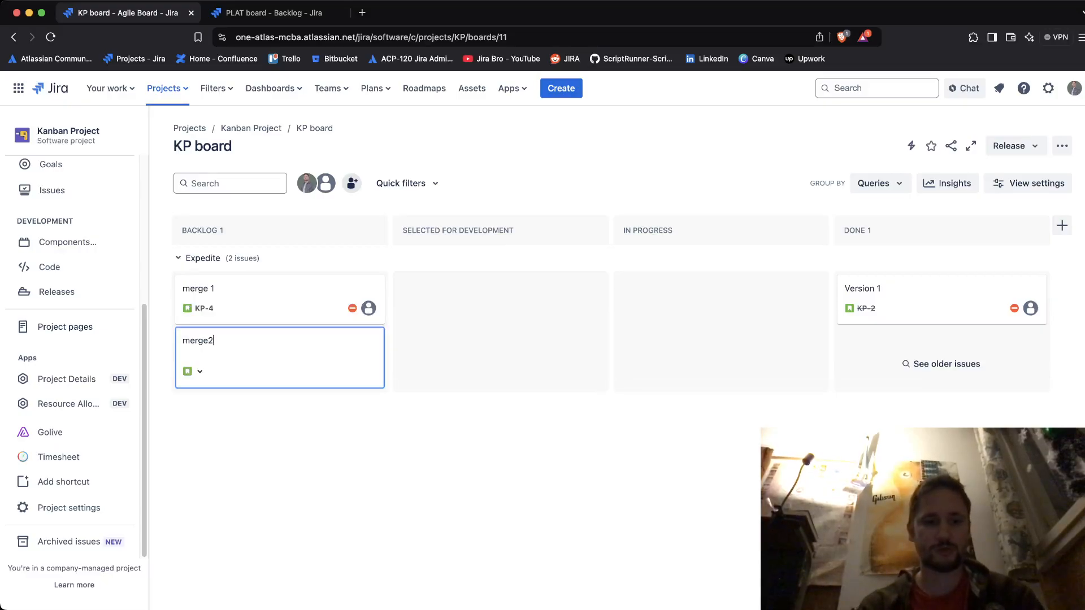
key("Return")
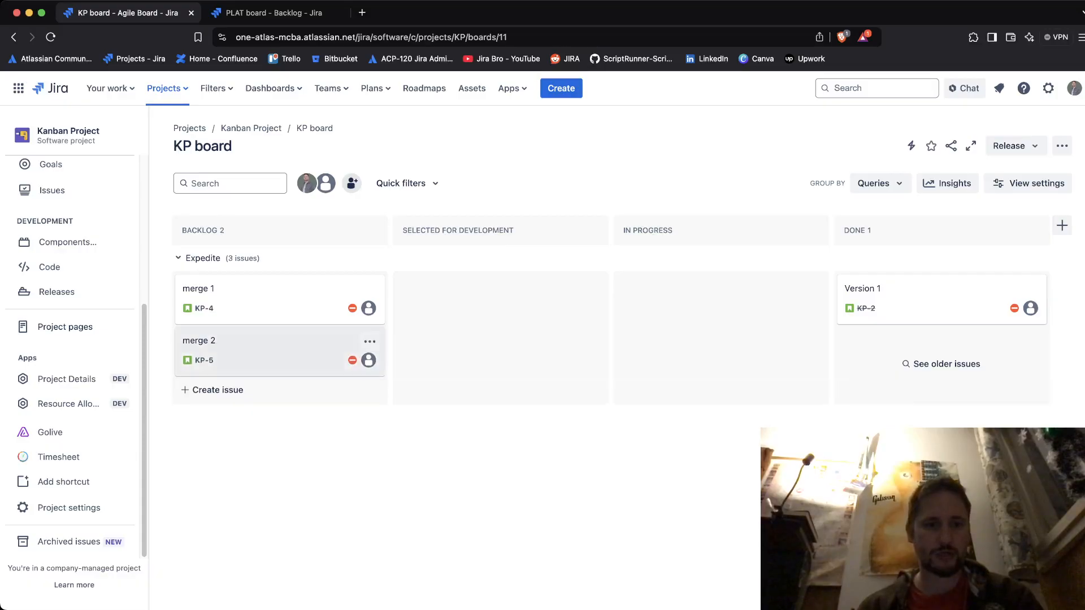
Close the merge 2 issue details and add a third backlog issue named merge 3
left_click(254, 341)
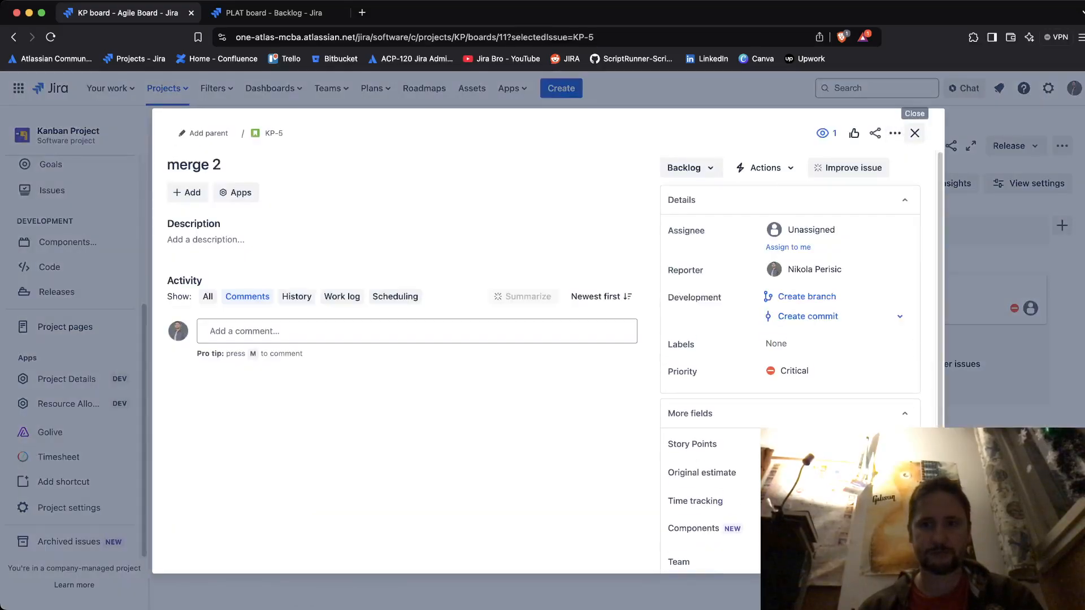
left_click(915, 133)
left_click(209, 391)
type("merge 3")
key("Return")
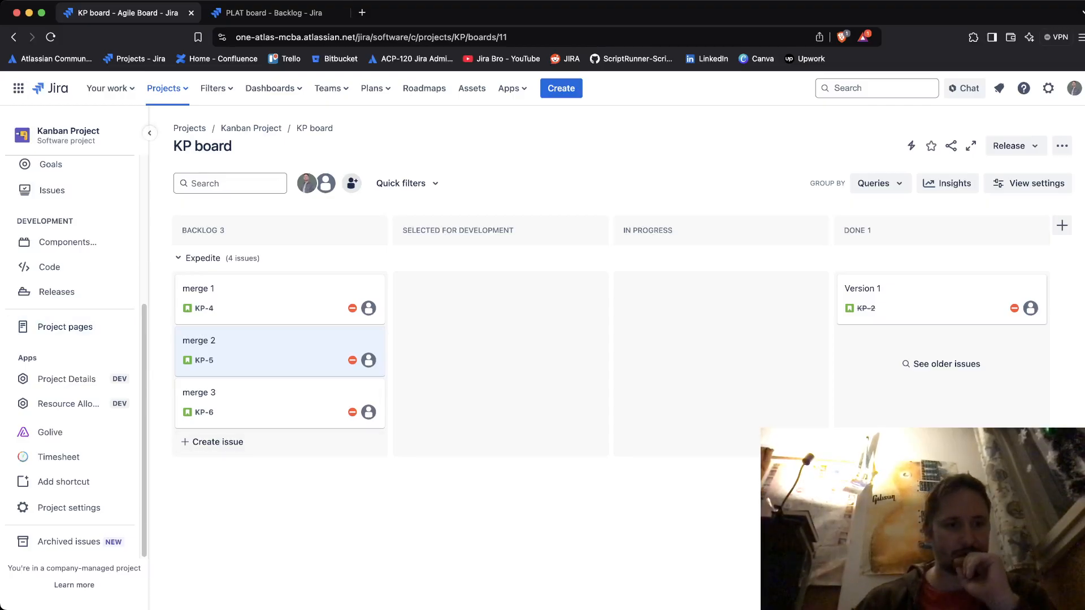
Create three versions in the Kanban Project releases named mini version 1, mini version 2 and mini version 3
left_click(57, 292)
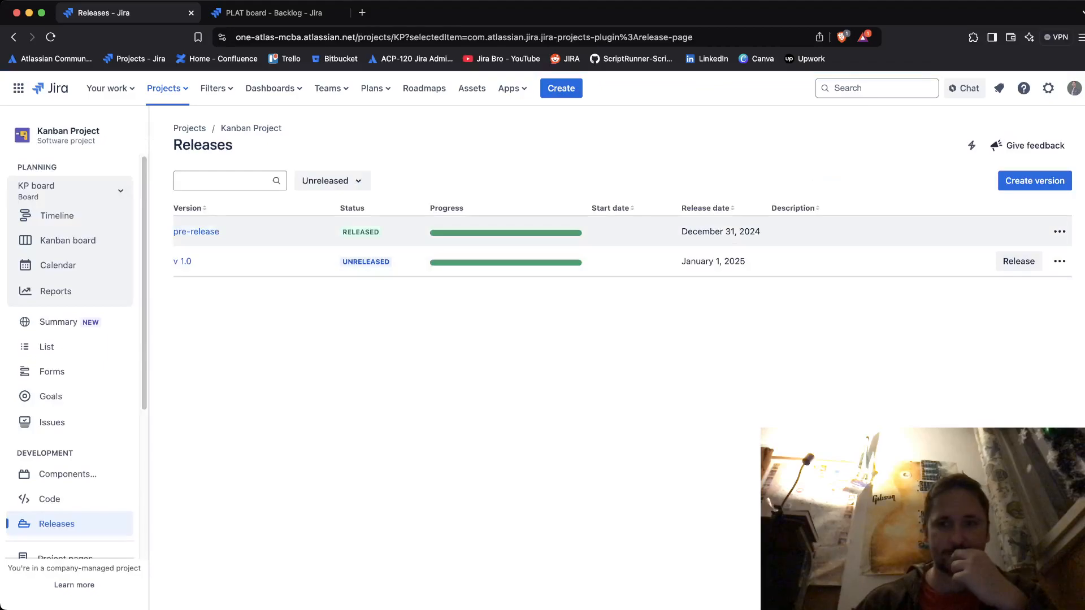
left_click(1035, 181)
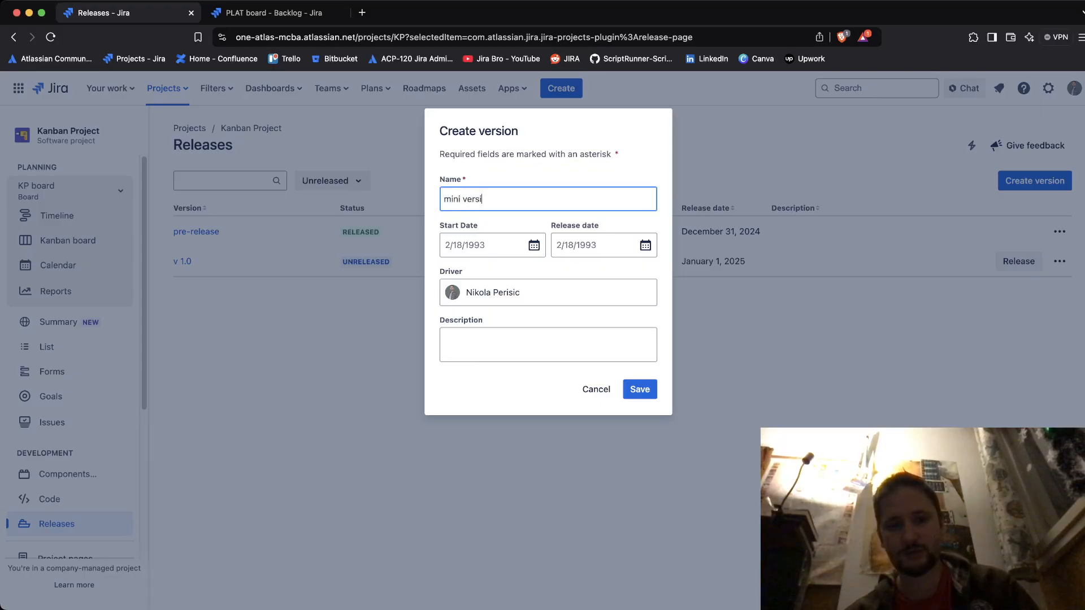
type("mini version 1")
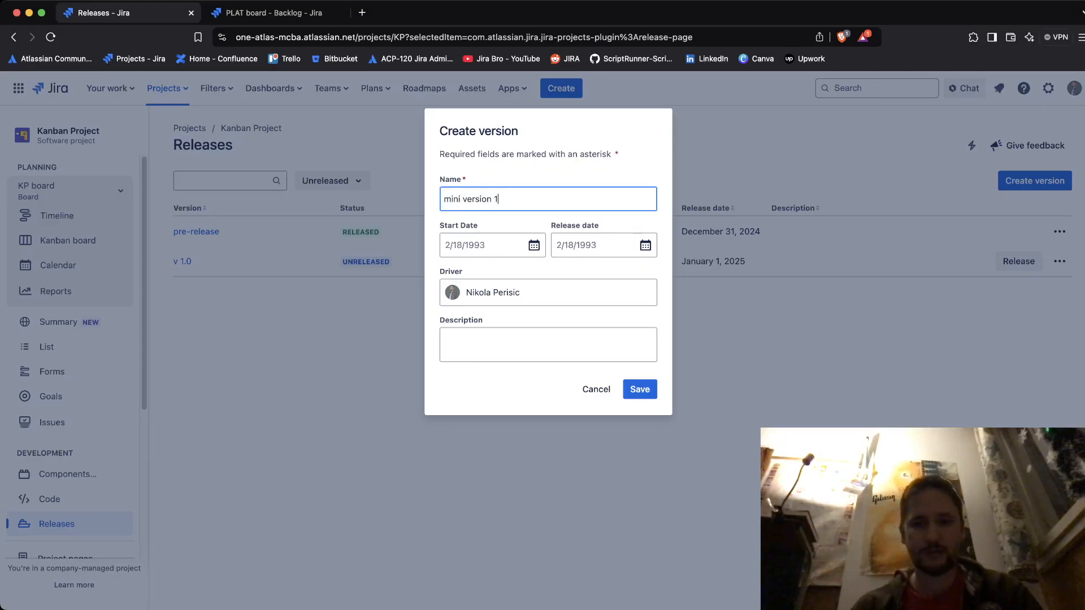
key("Return")
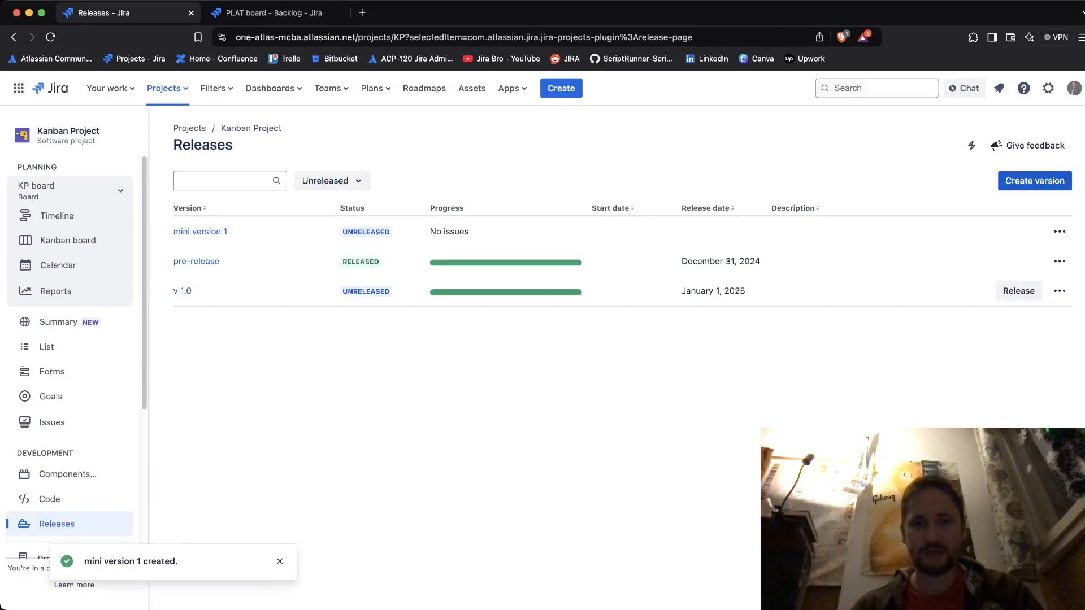
left_click(1035, 181)
type("mini version 2")
key("Return")
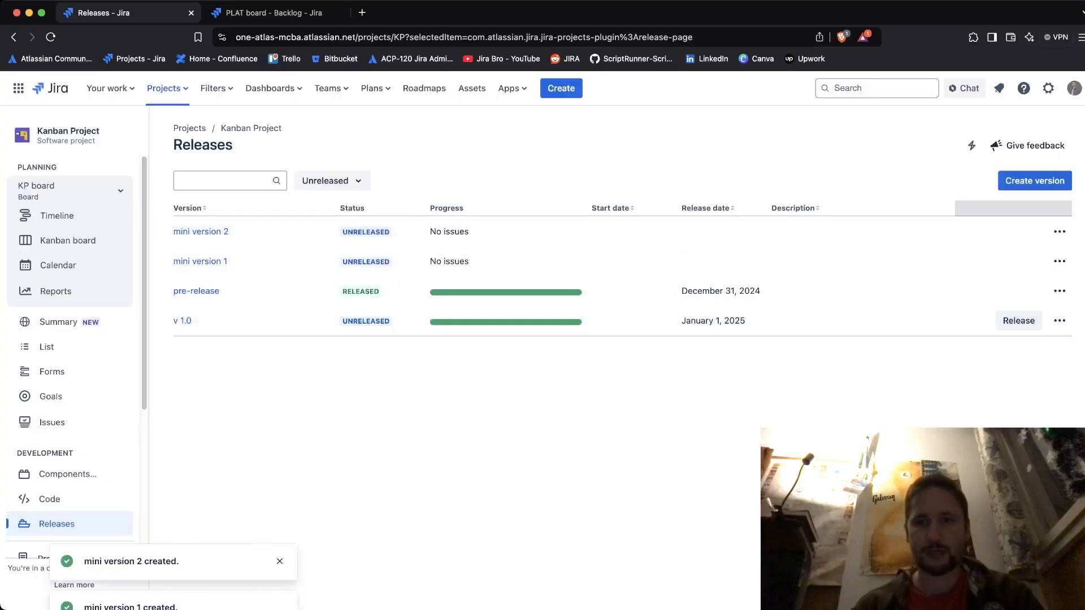
left_click(1035, 181)
type("mini")
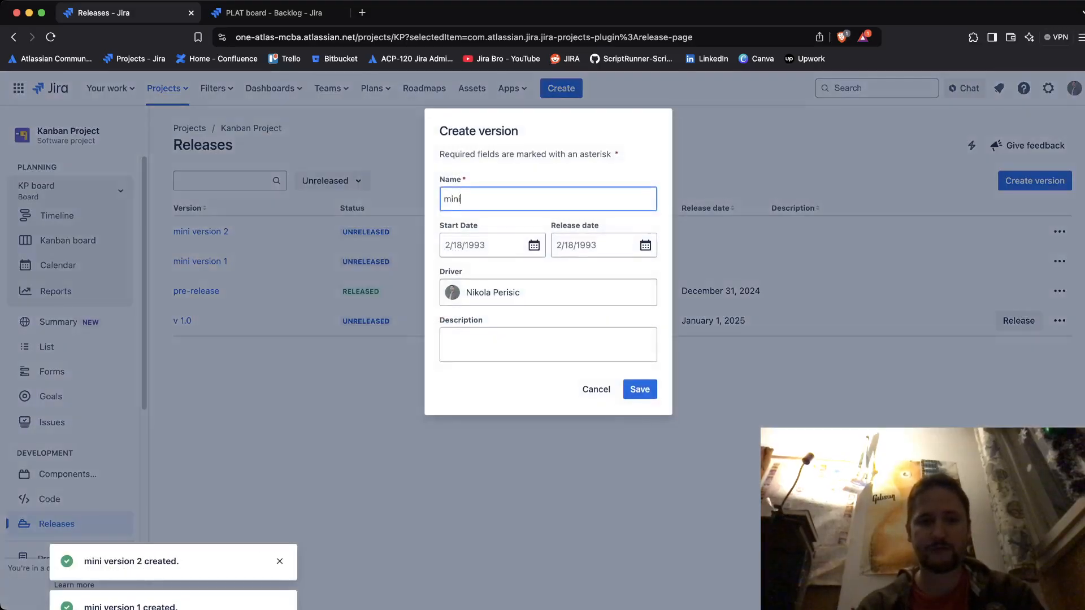
type(" version 3")
key("Return")
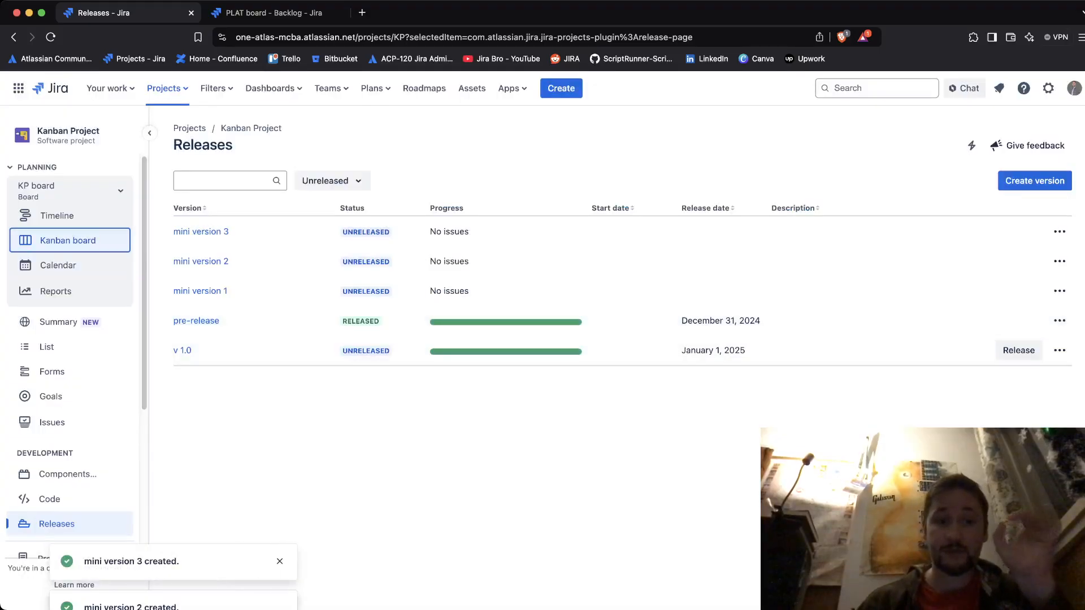
Open the merge 1 issue from the Kanban board and set its fix version to mini version 1
left_click(68, 241)
left_click(271, 297)
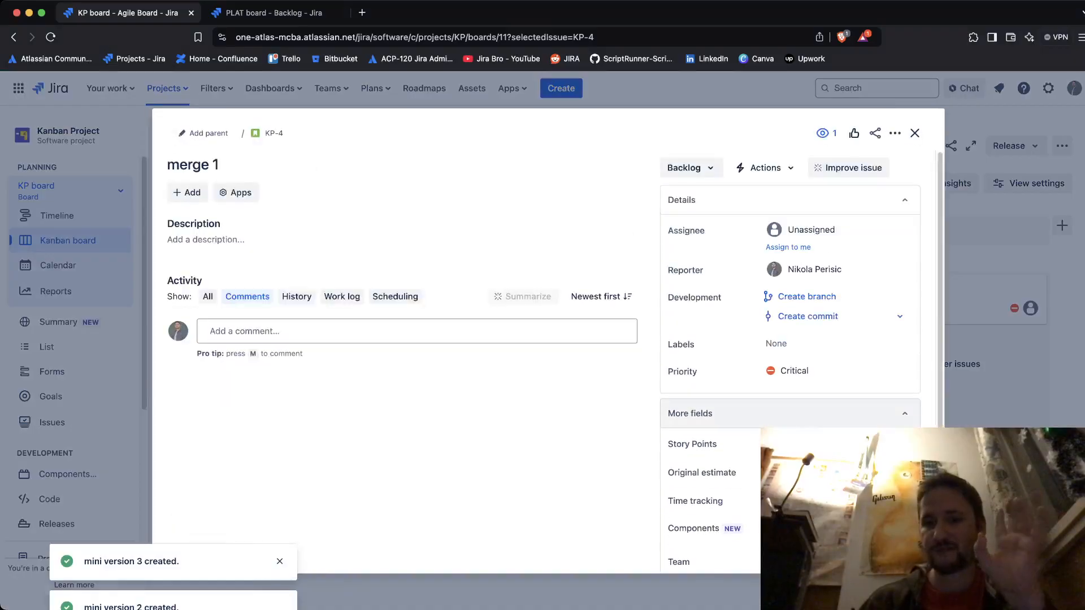
scroll(790, 339, "down", 3)
left_click(792, 420)
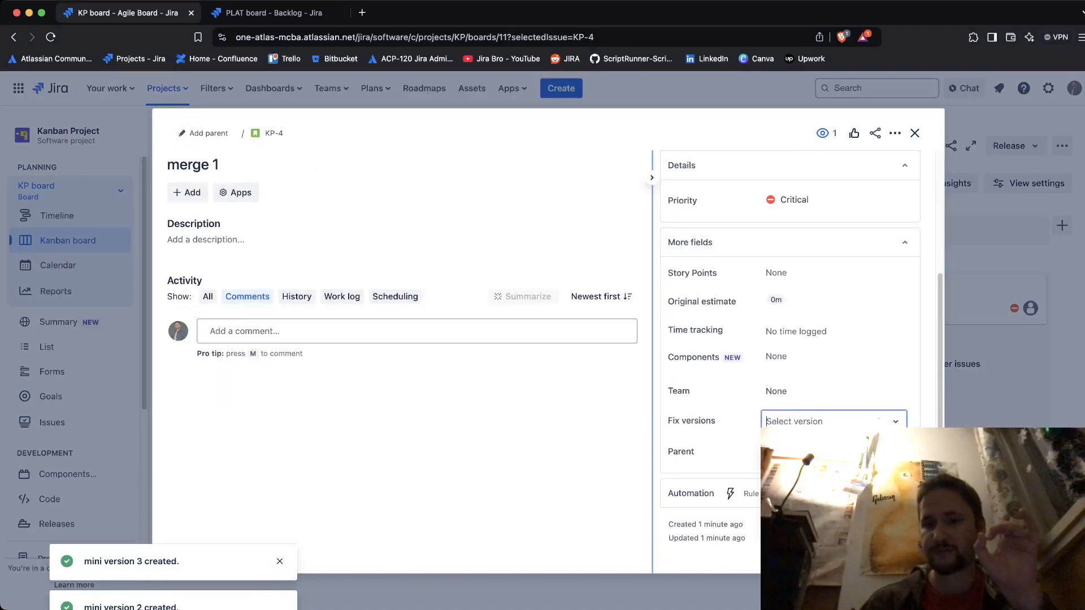
left_click(806, 457)
left_click(847, 526)
left_click(994, 509)
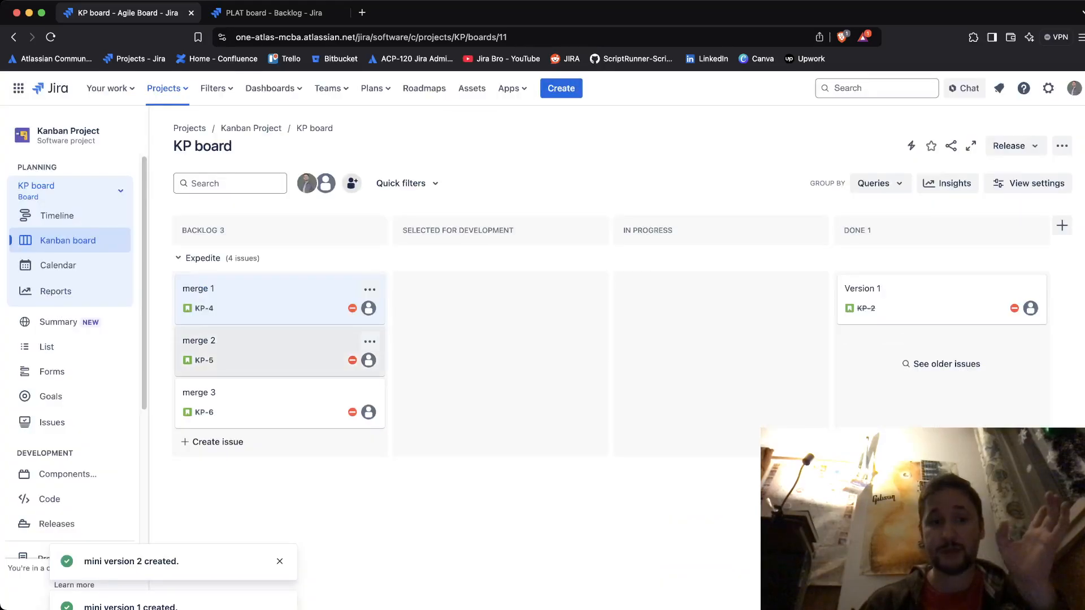
Set the merge 2 issue's fix version to mini version 2 and close the issue
left_click(260, 347)
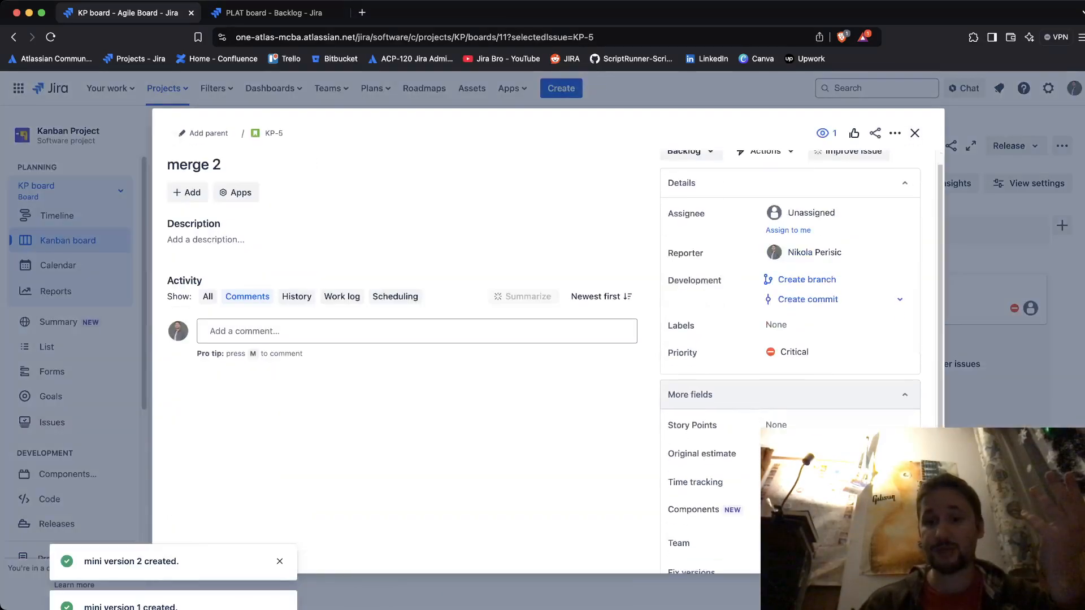
scroll(833, 391, "down", 3)
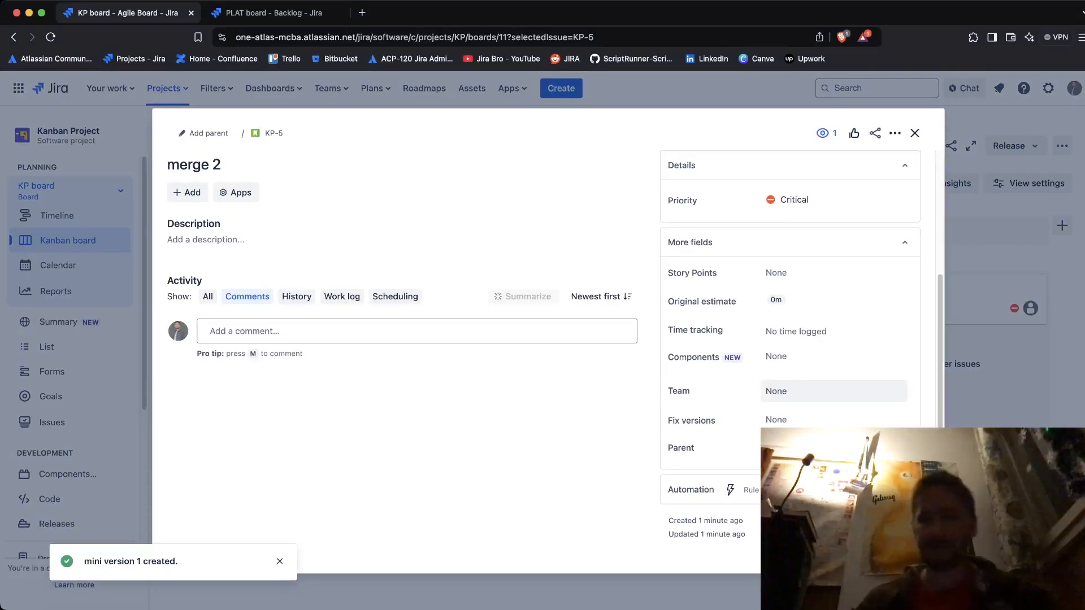
left_click(795, 420)
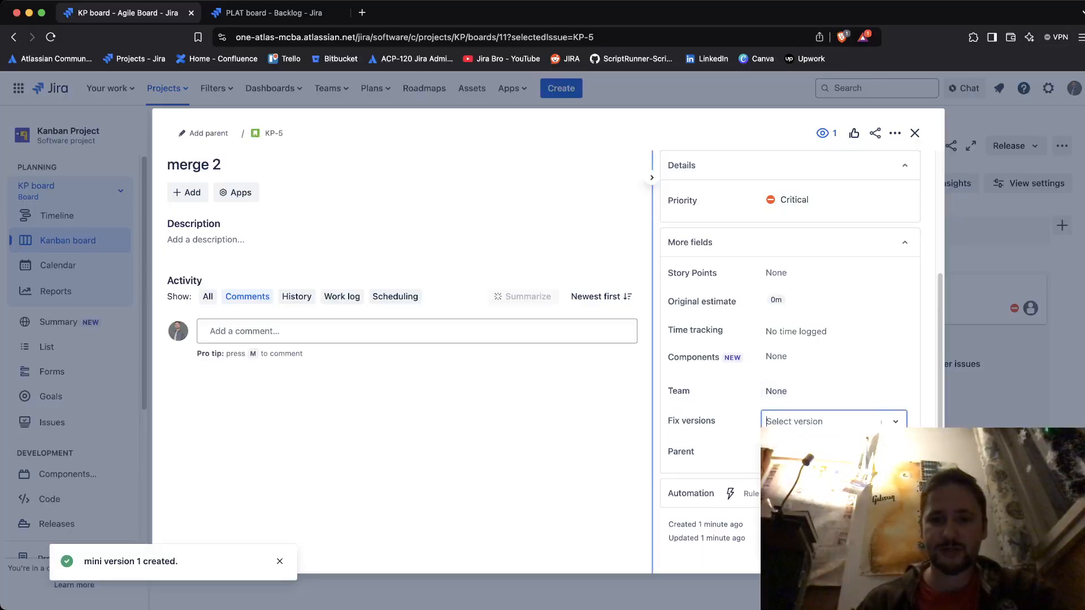
left_click(796, 470)
left_click(610, 434)
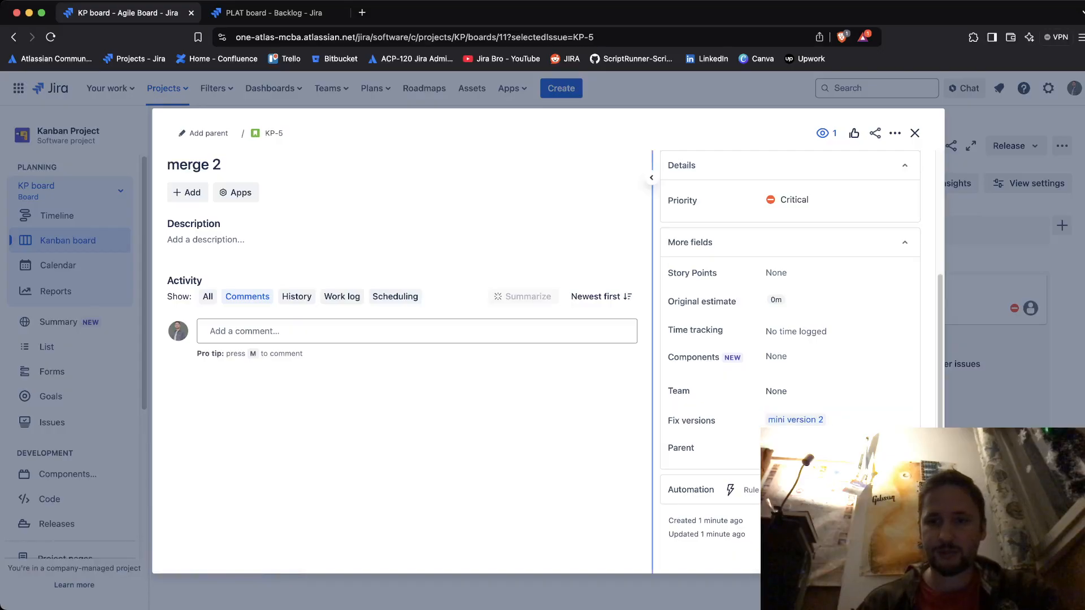
key("Escape")
Set the merge 3 issue's fix version to mini version 3 and close the issue
left_click(280, 402)
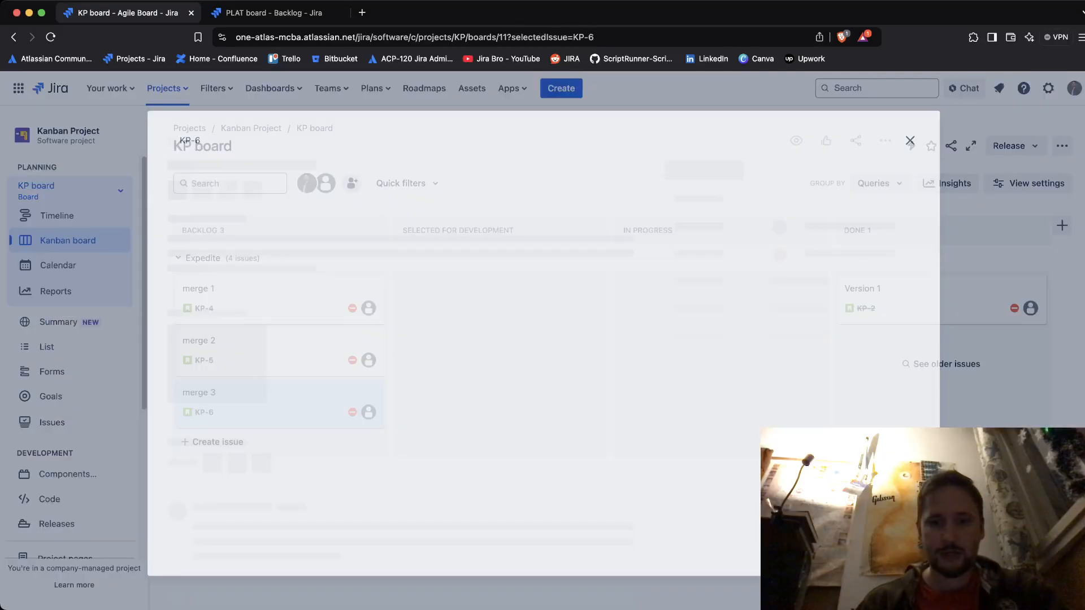
scroll(880, 420, "down", 3)
left_click(881, 419)
left_click(834, 460)
key("Escape")
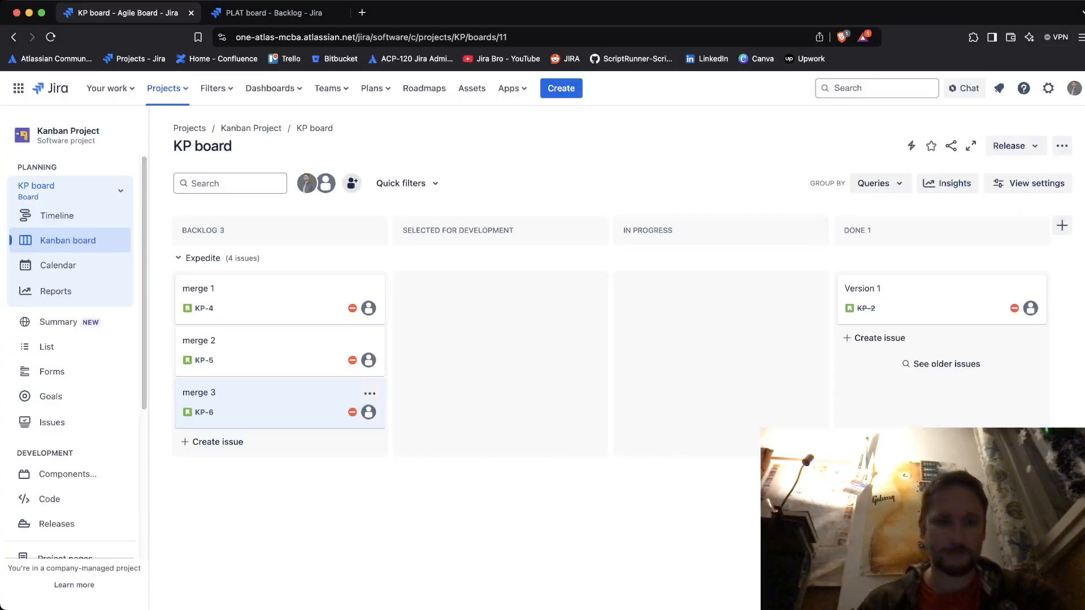
Open the Kanban Project releases and examine the progress of the three mini versions
scroll(67, 474, "down", 1)
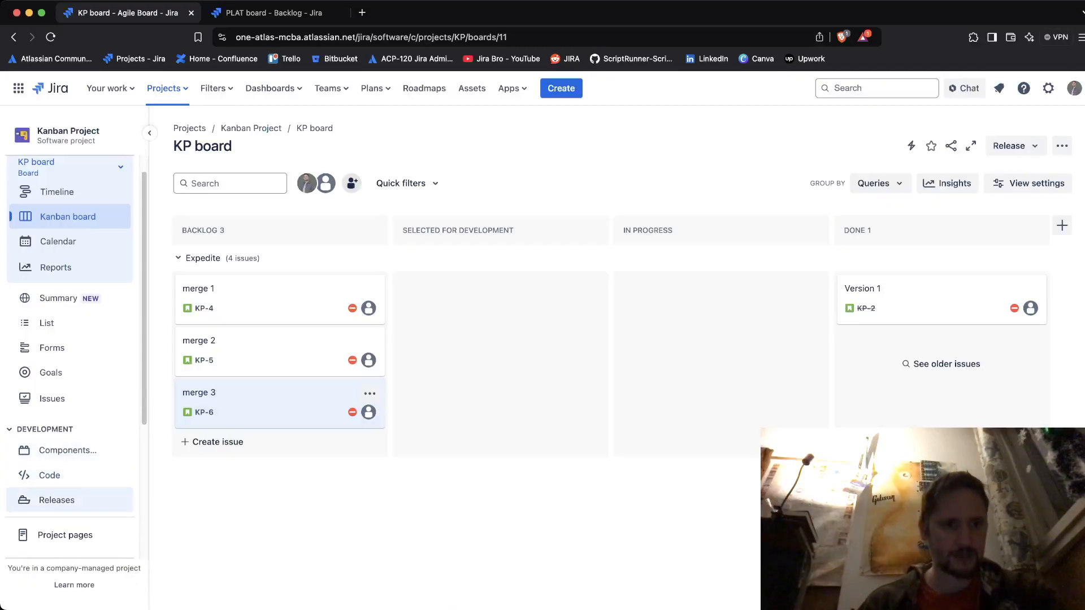
left_click(57, 501)
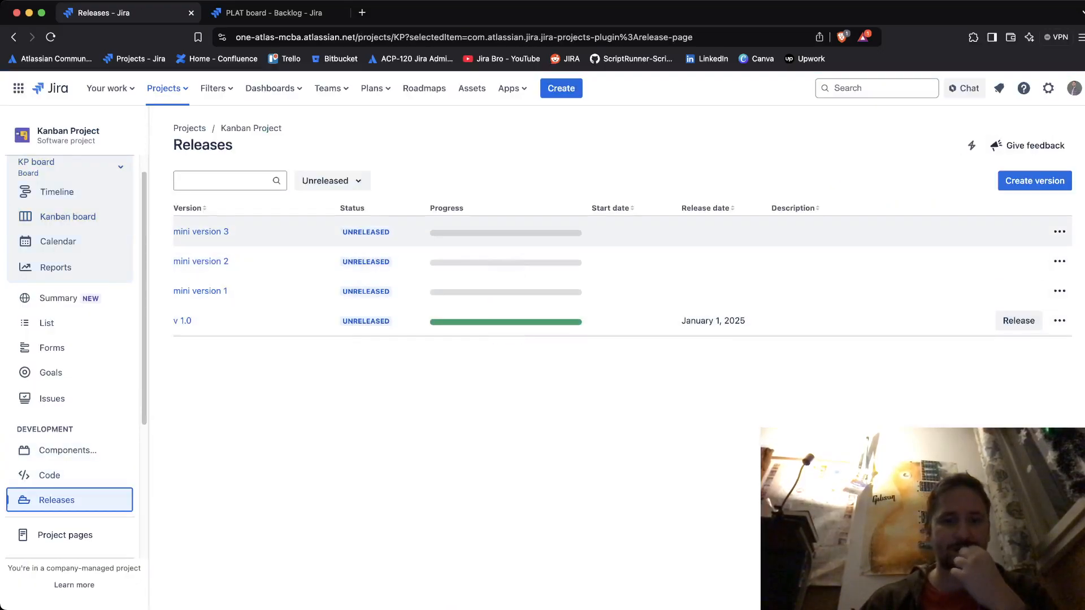
mouse_move(506, 233)
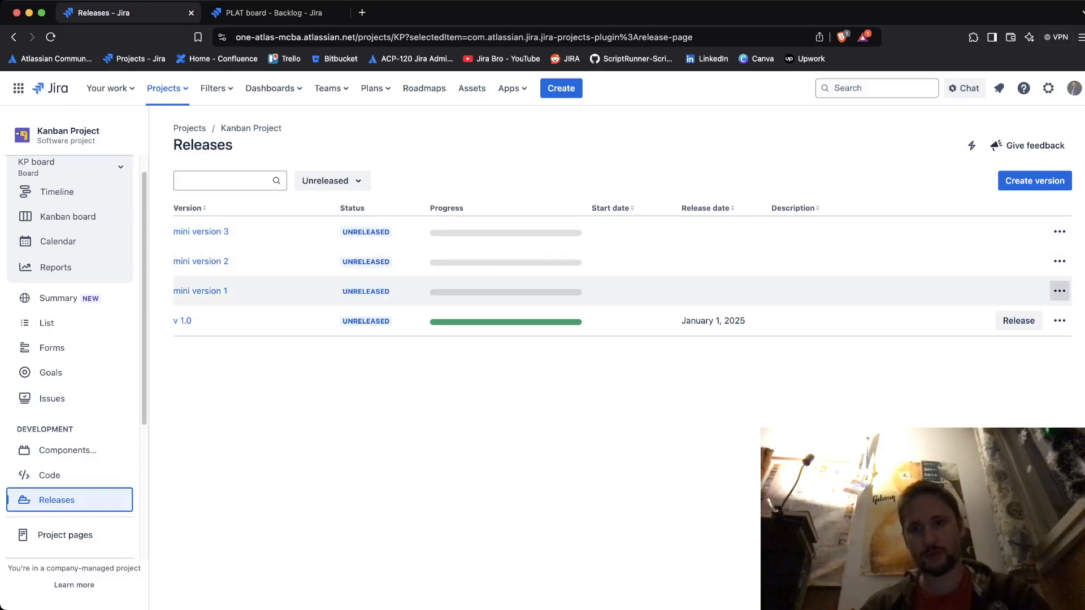
Merge mini version 1 into mini version 3 in the Kanban Project releases
left_click(1059, 291)
left_click(1041, 371)
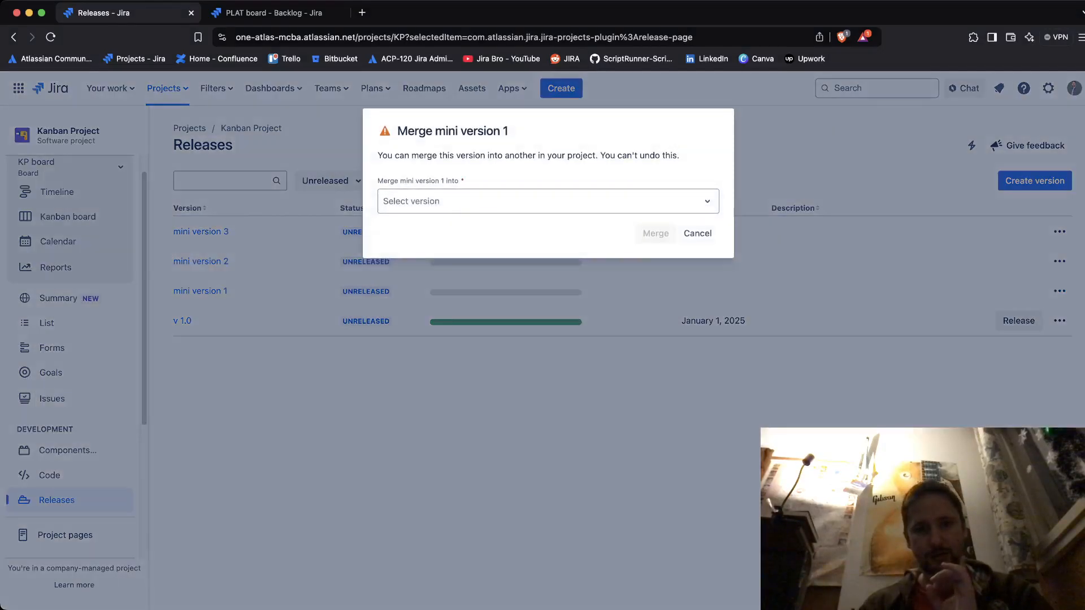
left_click_drag(378, 181, 445, 181)
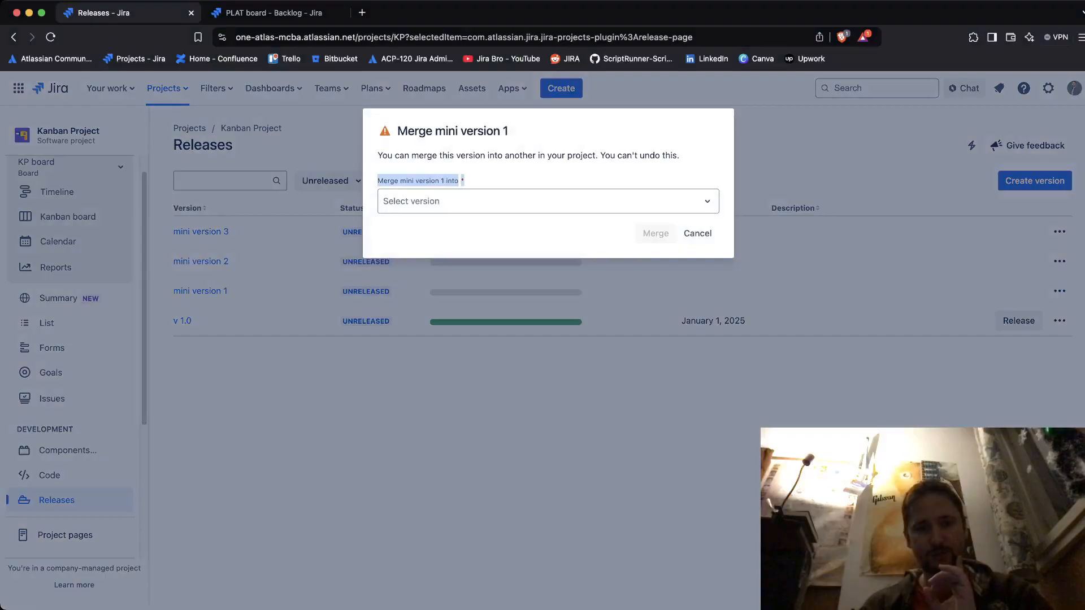
left_click(548, 201)
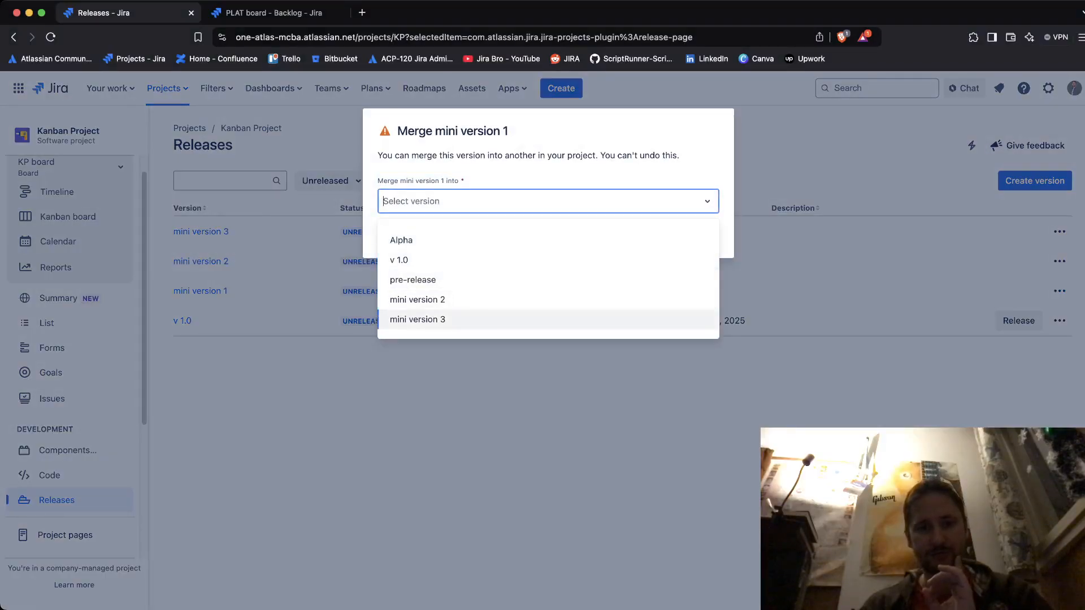
left_click(548, 320)
left_click(656, 234)
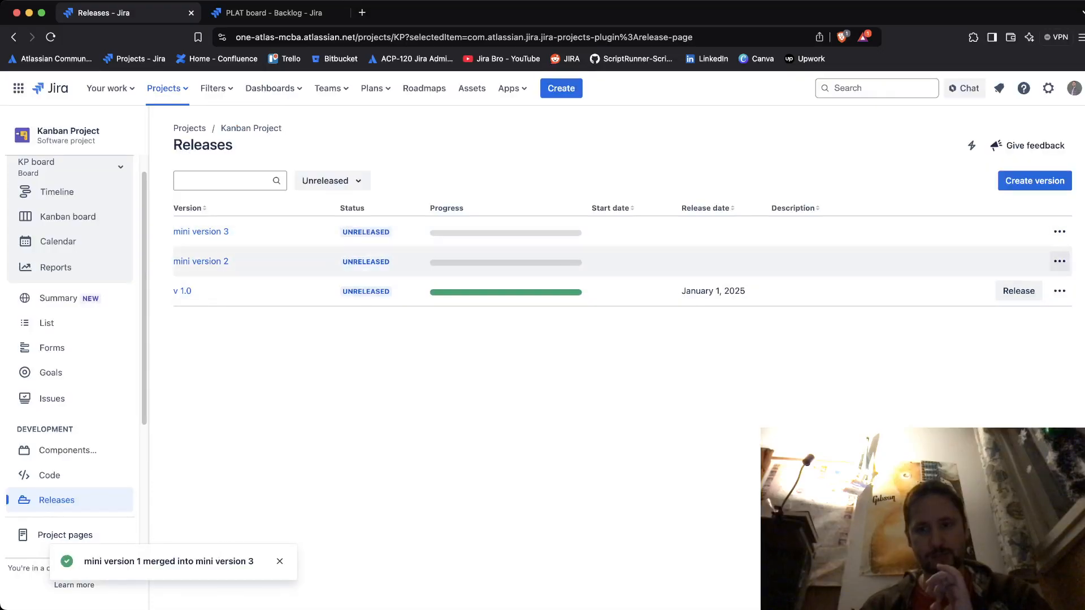
Merge mini version 2 into mini version 3
left_click(1059, 261)
left_click(1039, 343)
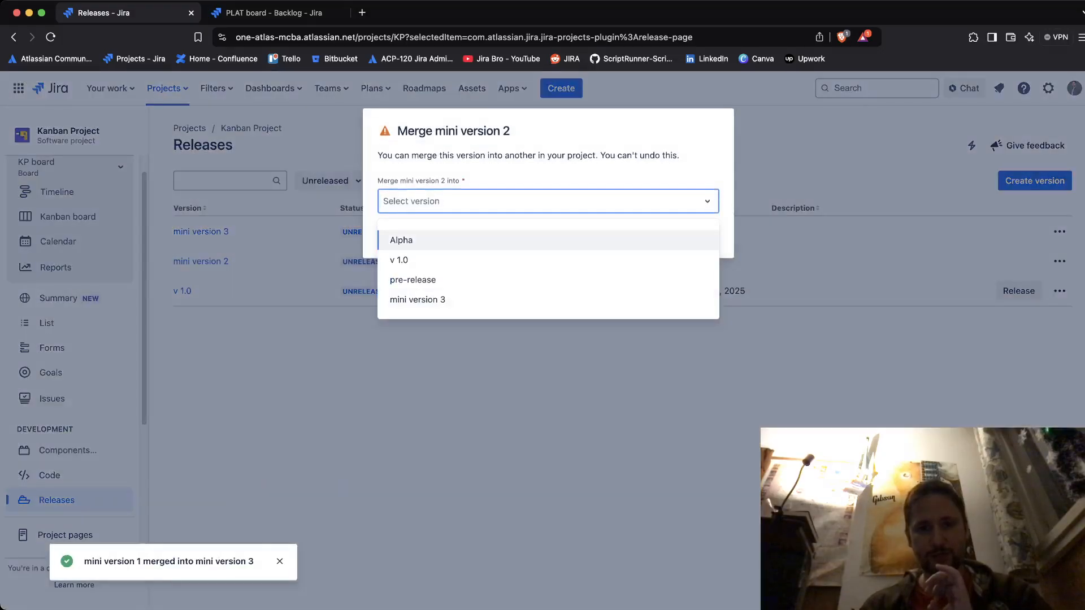
left_click(417, 300)
left_click(656, 233)
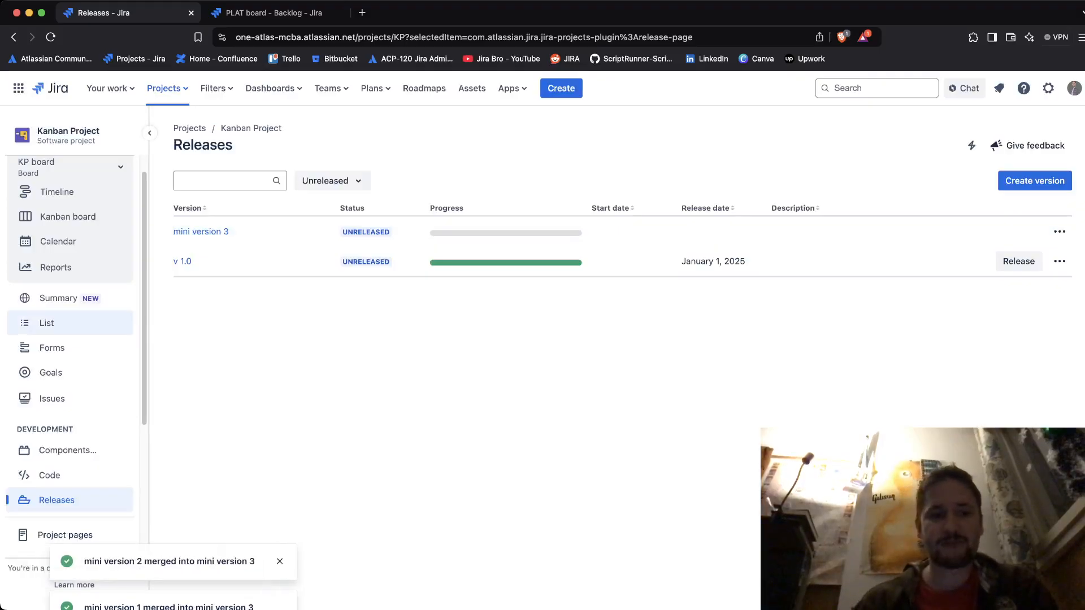
From the Kanban board, check the fix versions of merge 1, merge 2 and merge 3, then recheck merge 1
left_click(67, 217)
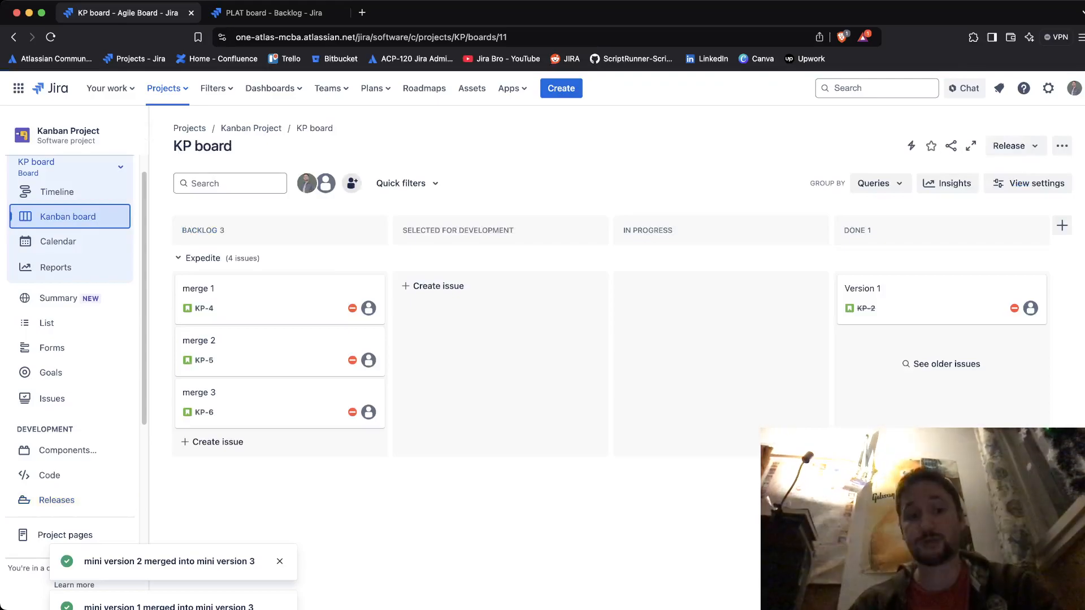
left_click(271, 297)
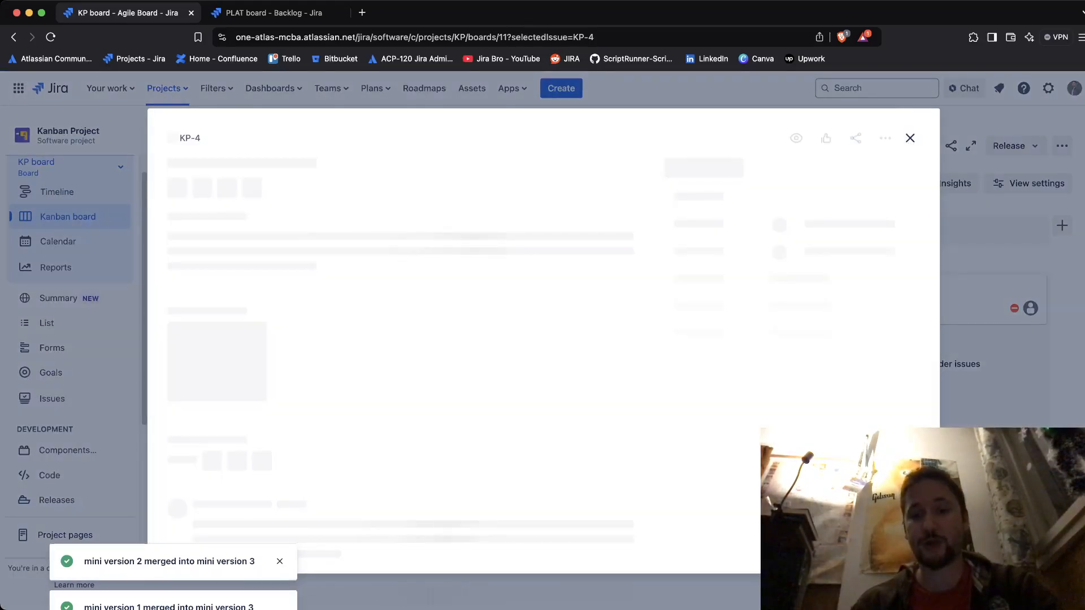
scroll(834, 396, "down", 3)
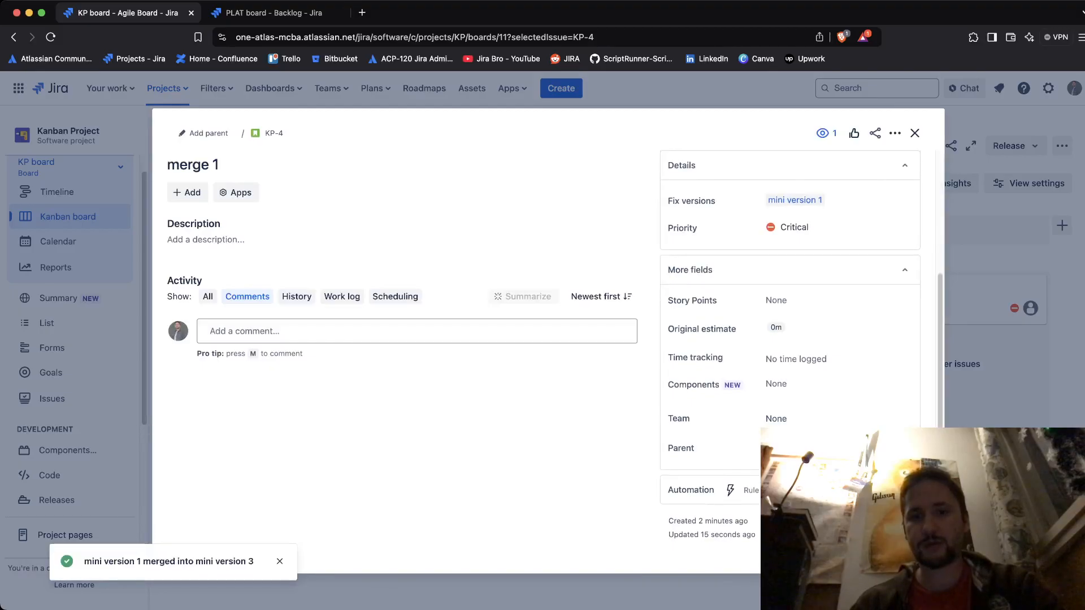
scroll(794, 347, "up", 5)
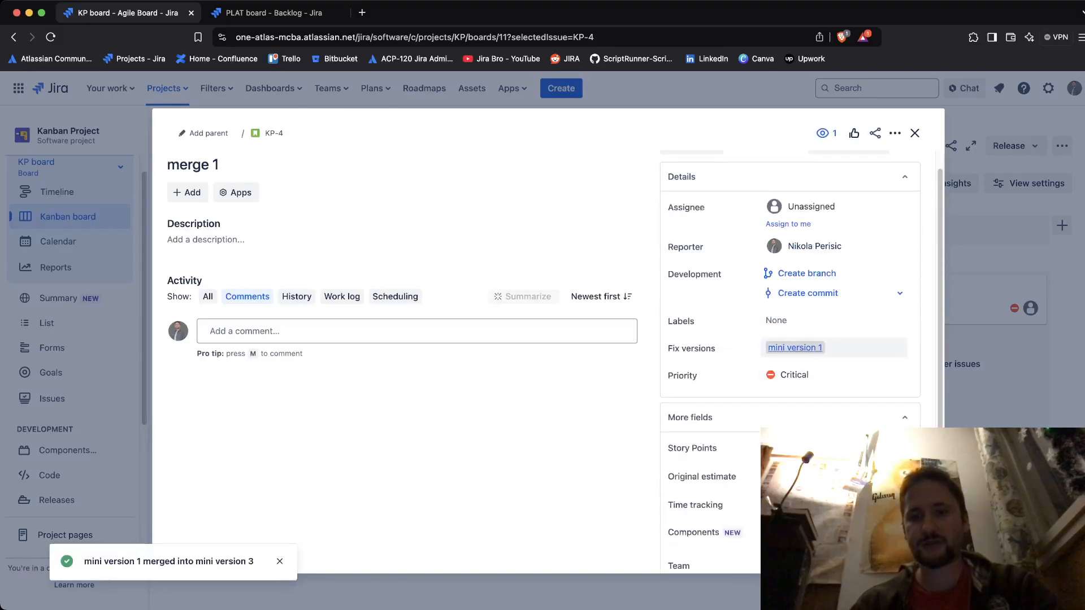
left_click(915, 133)
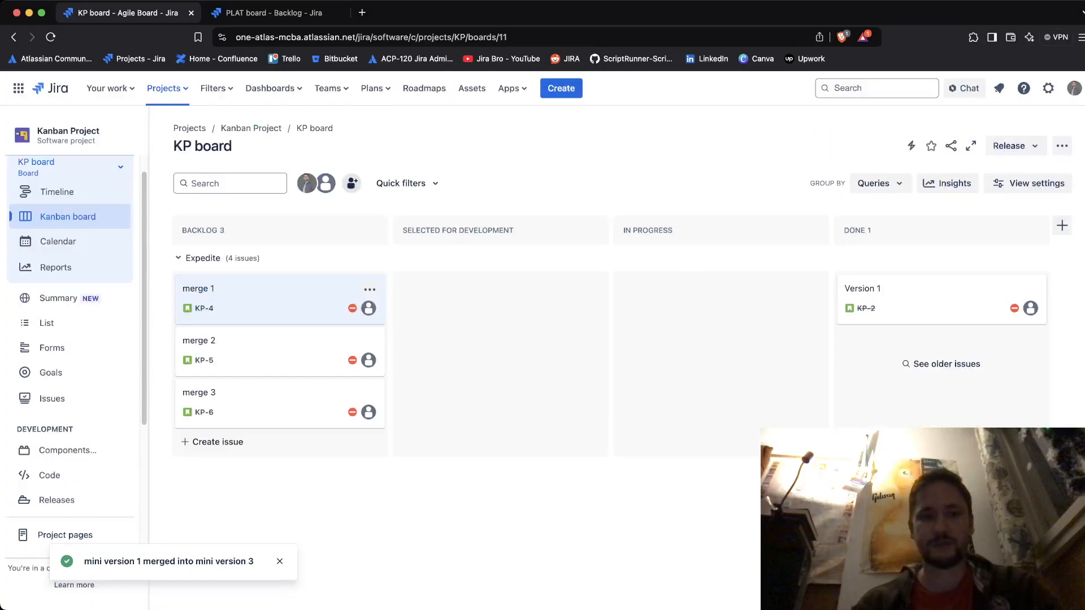
left_click(271, 348)
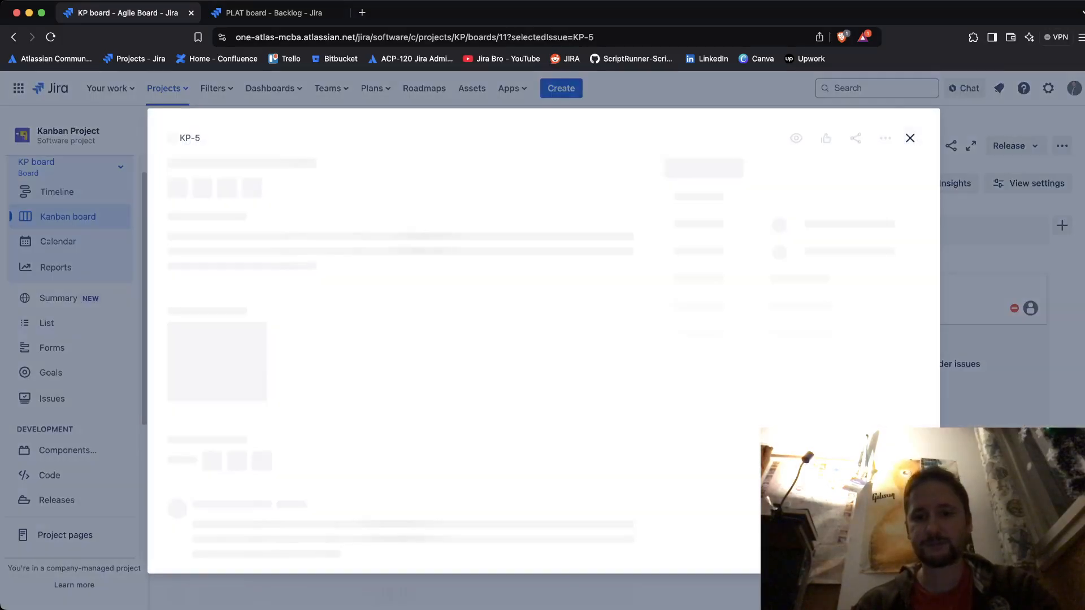
scroll(832, 296, "down", 1)
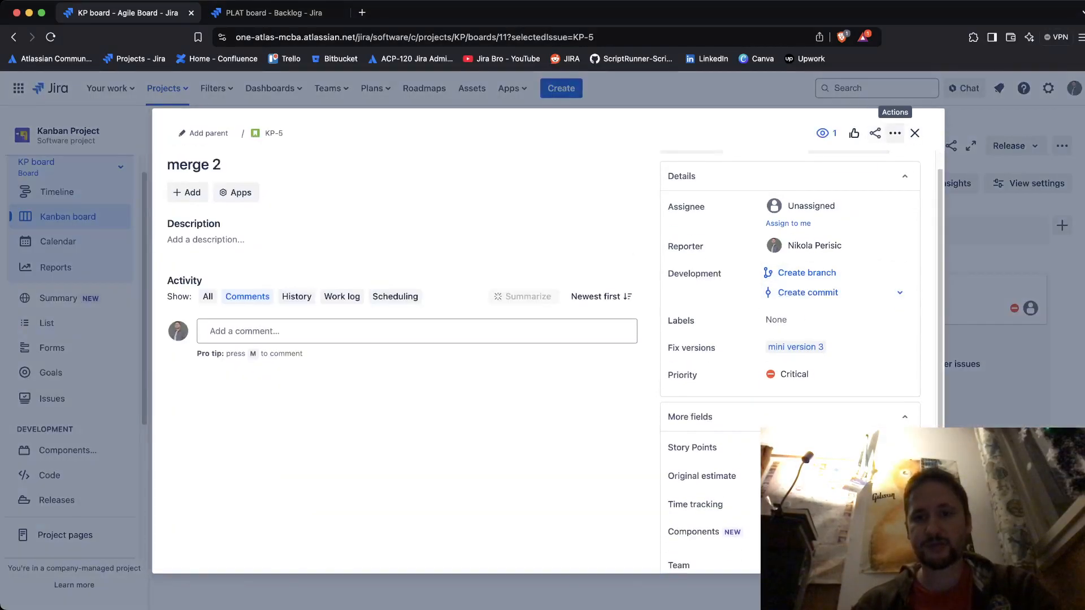
left_click(915, 133)
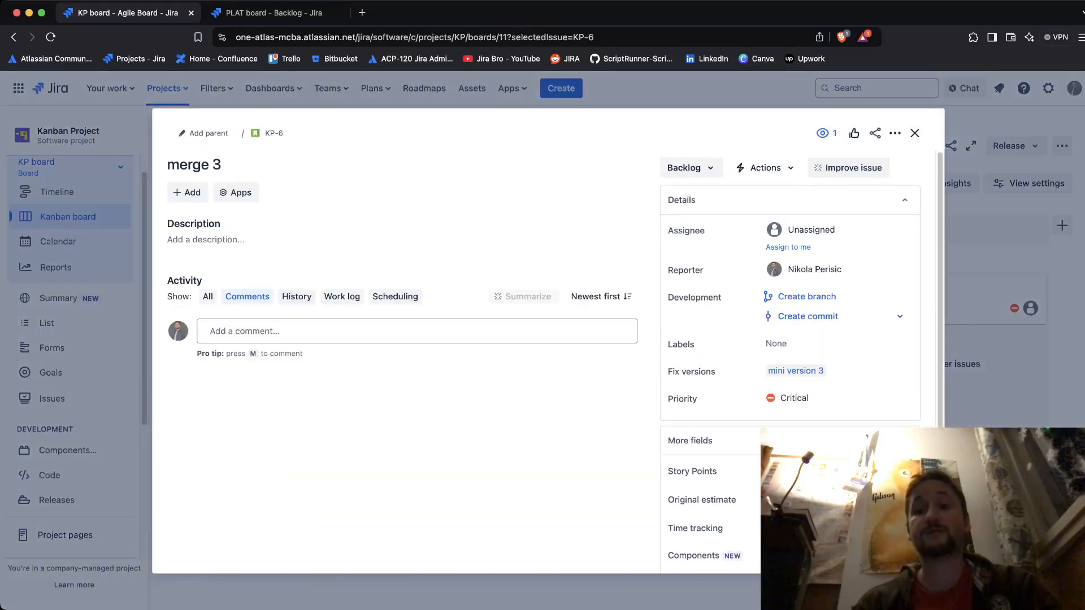
left_click(915, 133)
left_click(350, 297)
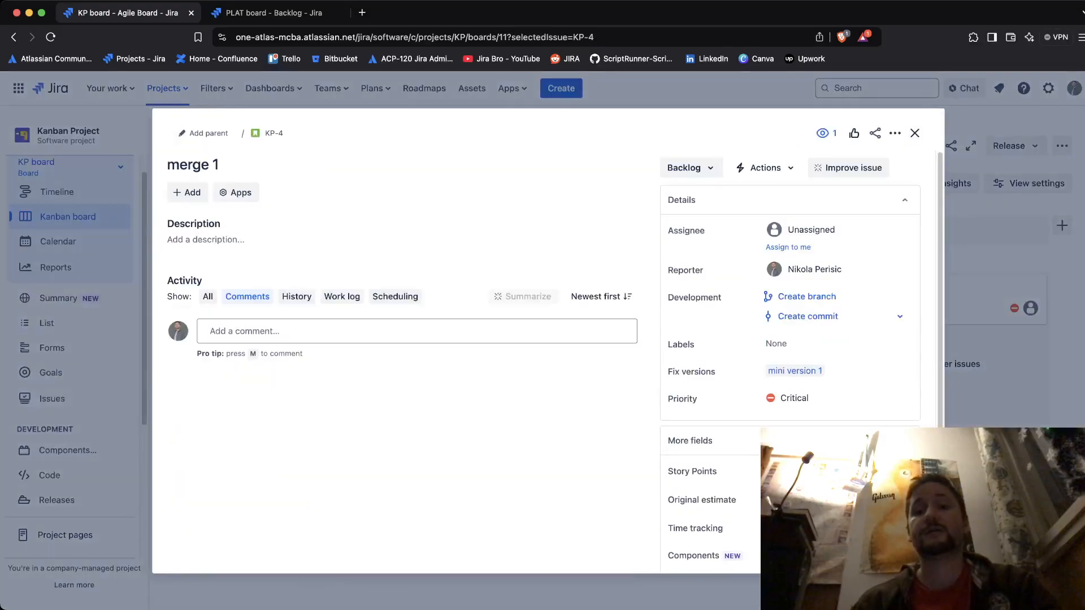
left_click(915, 132)
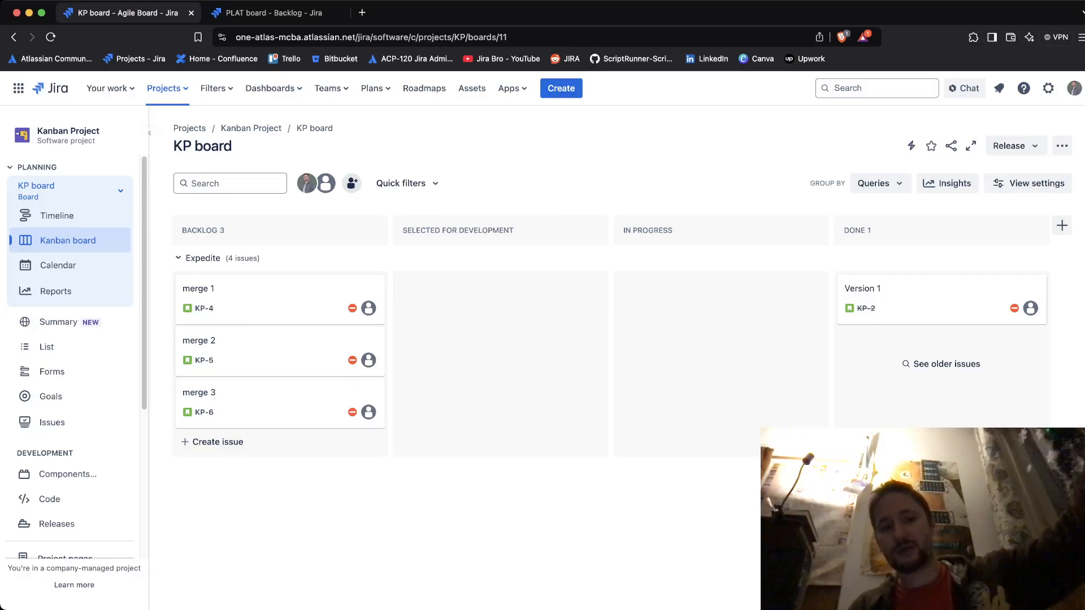
Reopen each of the three merge issues in turn to compare their fix versions once more
left_click(280, 298)
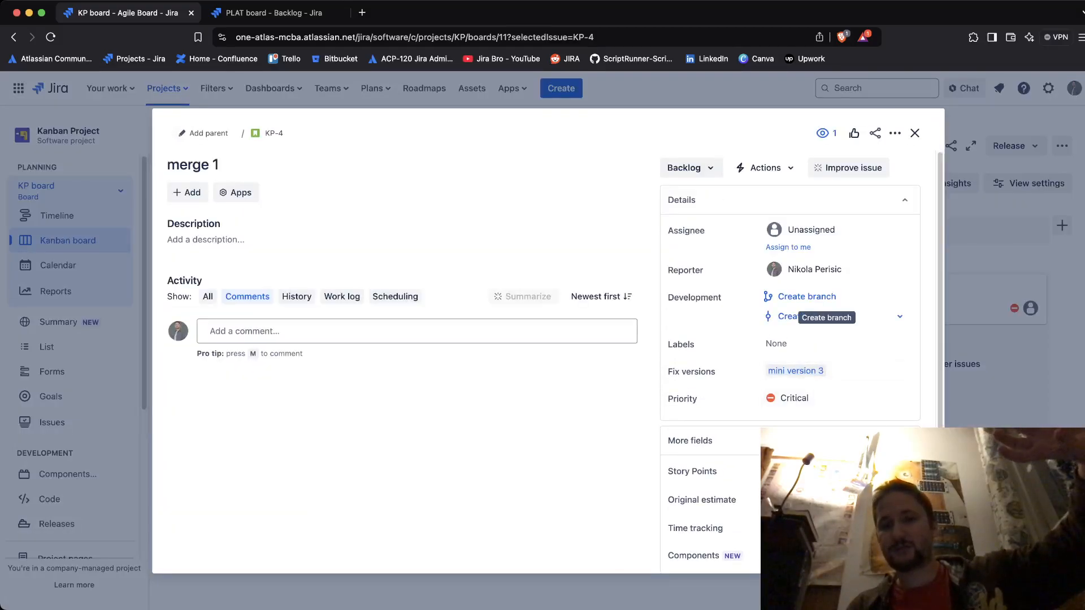
left_click(915, 133)
left_click(215, 350)
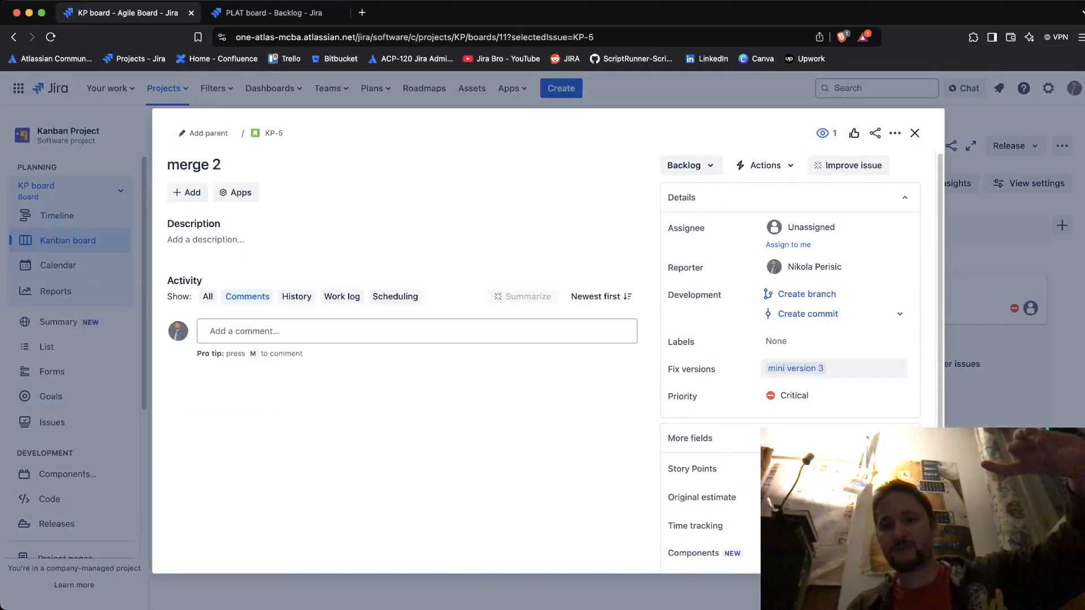
left_click(914, 132)
left_click(206, 398)
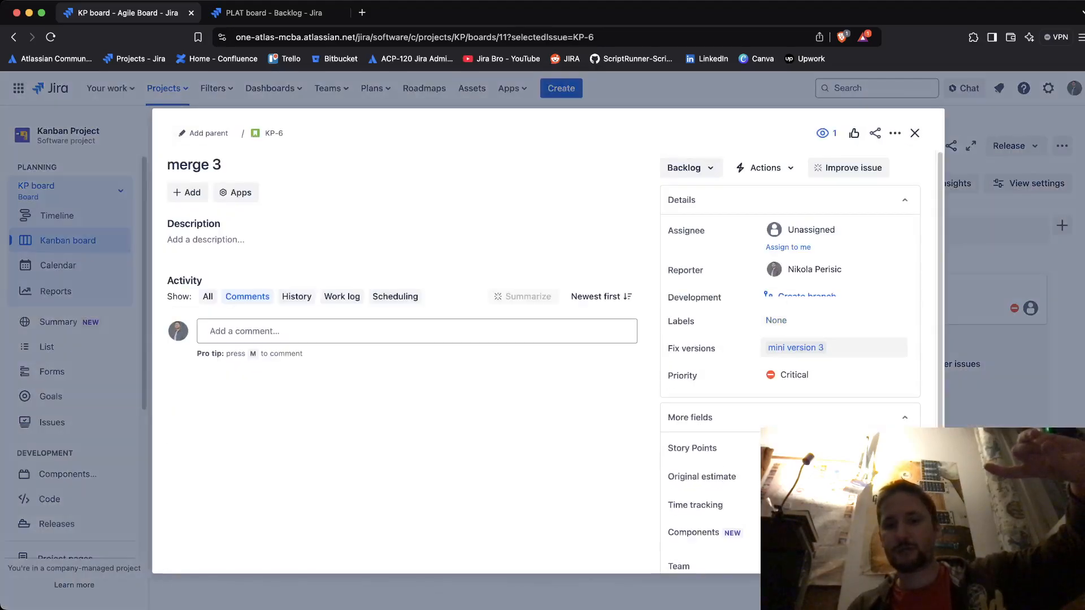
left_click(915, 133)
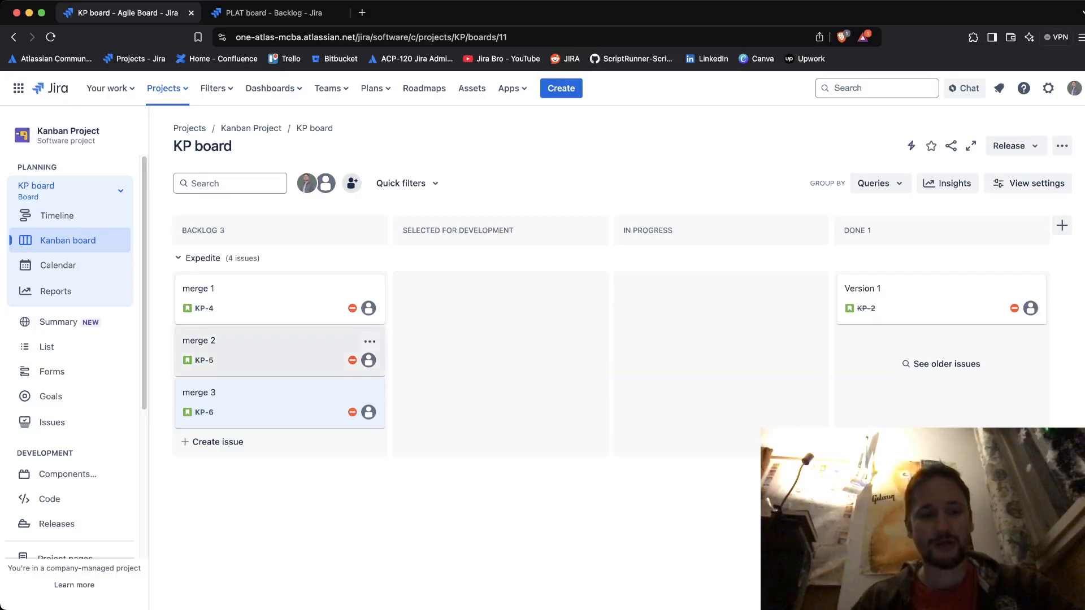
Return to the project's releases and inspect the progress breakdown of mini version 3
scroll(68, 396, "down", 5)
left_click(56, 416)
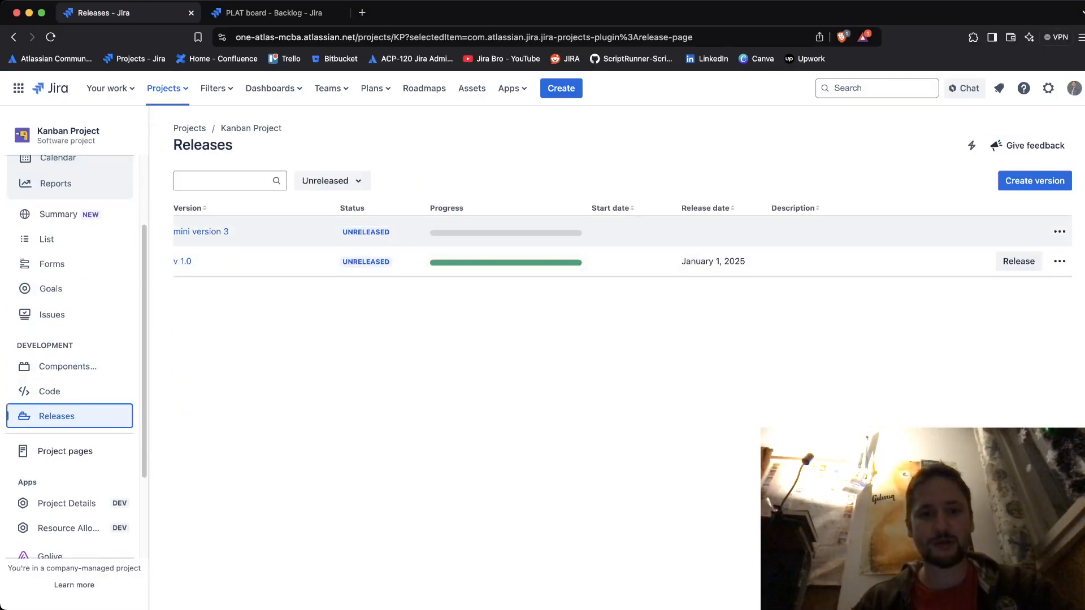
mouse_move(506, 232)
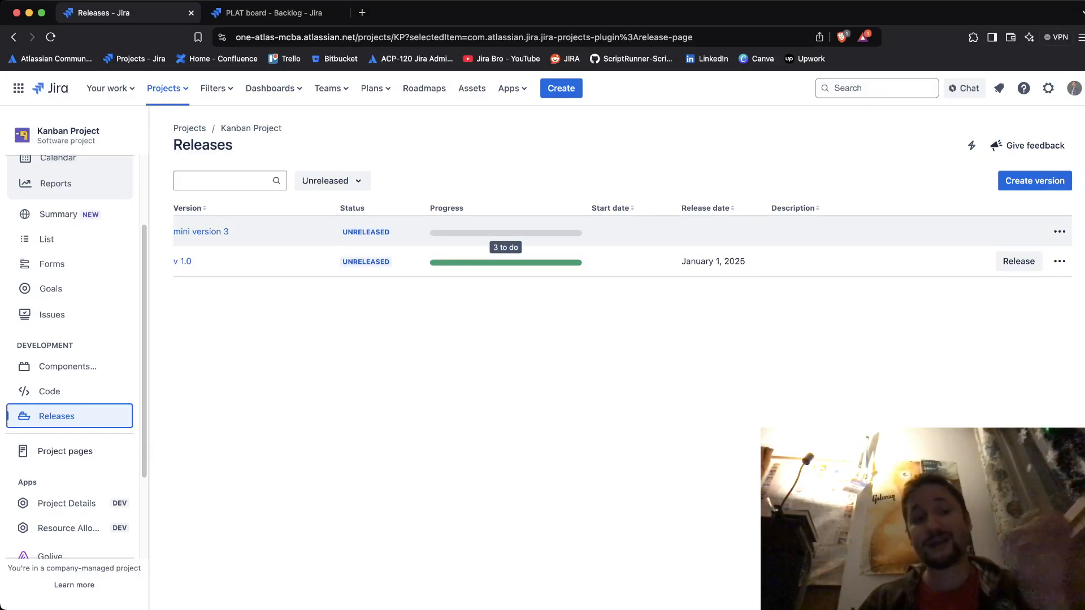
Create an issue named "in progress" in the Kanban board's Backlog column and move it to the In Progress column
scroll(68, 291, "up", 3)
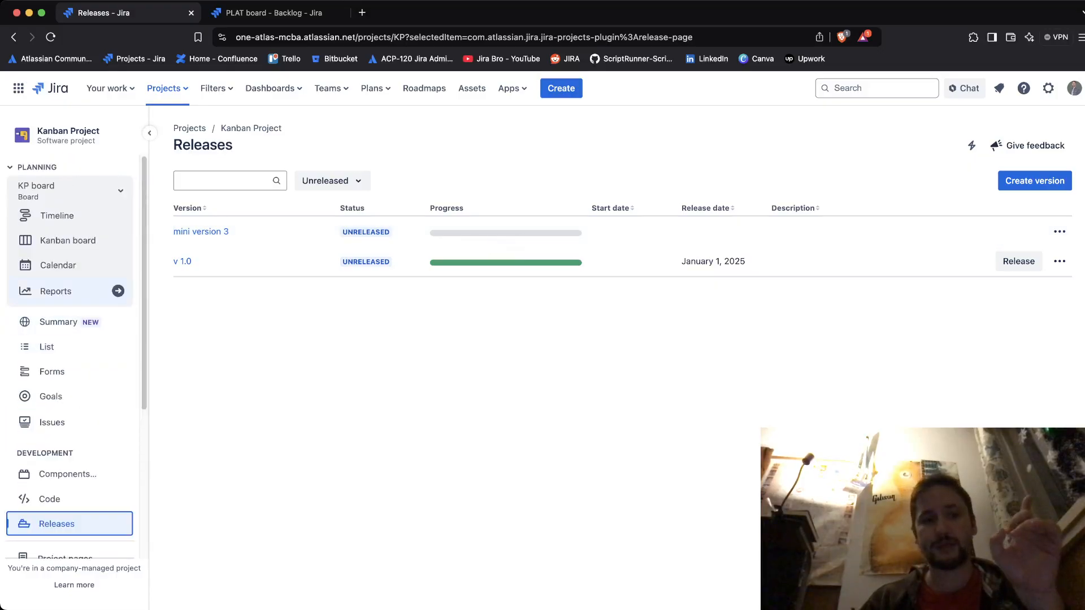
left_click(67, 240)
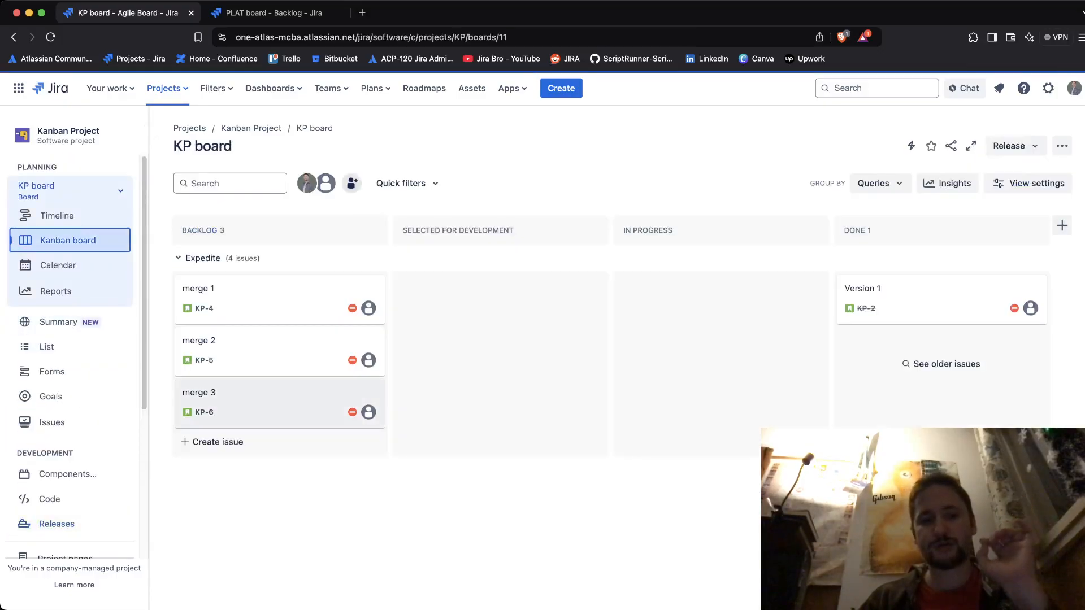
left_click(217, 442)
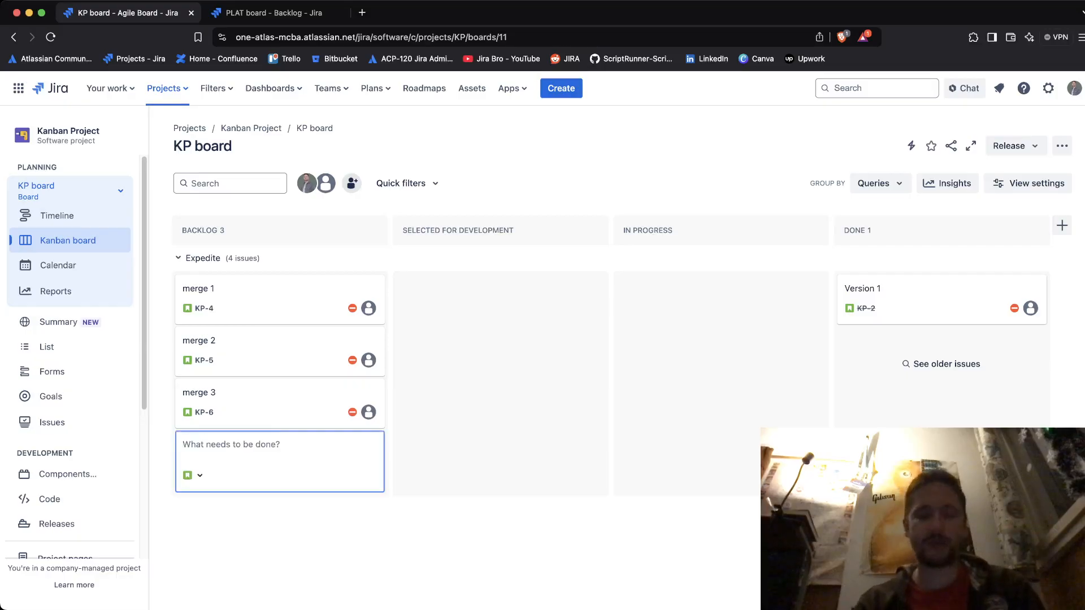
type("in progress")
key("Return")
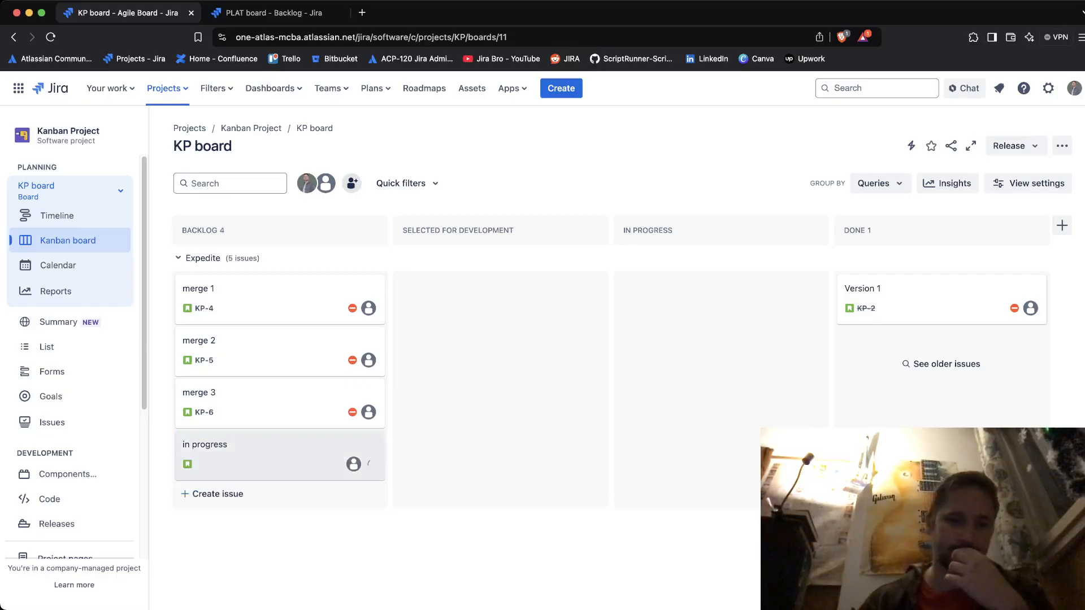
left_click_drag(280, 455, 720, 336)
Set the "in progress" issue's fix version to mini version 3 and close the issue
left_click(712, 299)
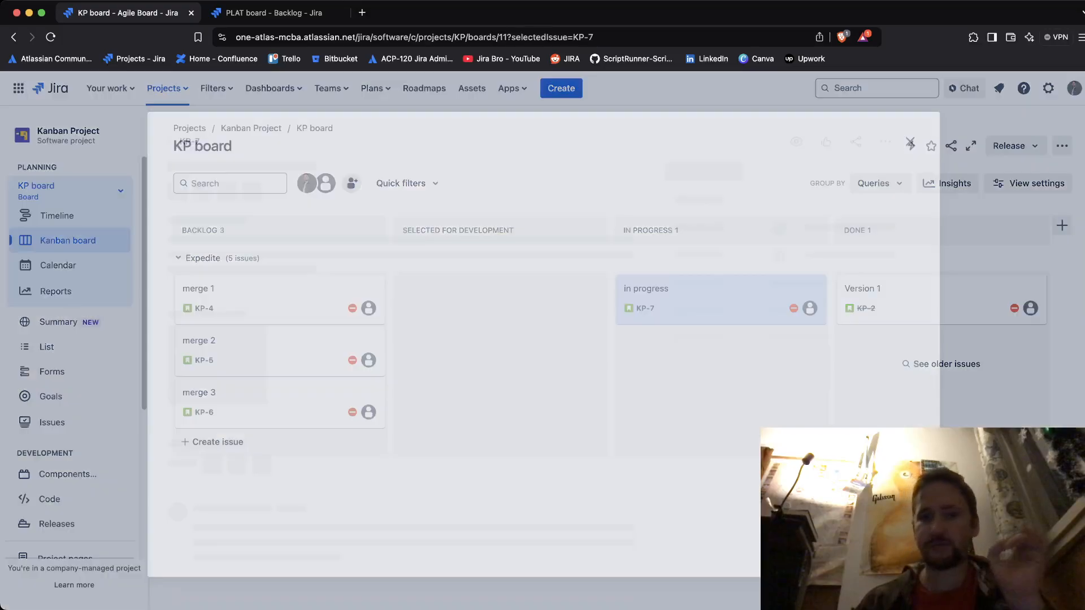
scroll(790, 340, "down", 3)
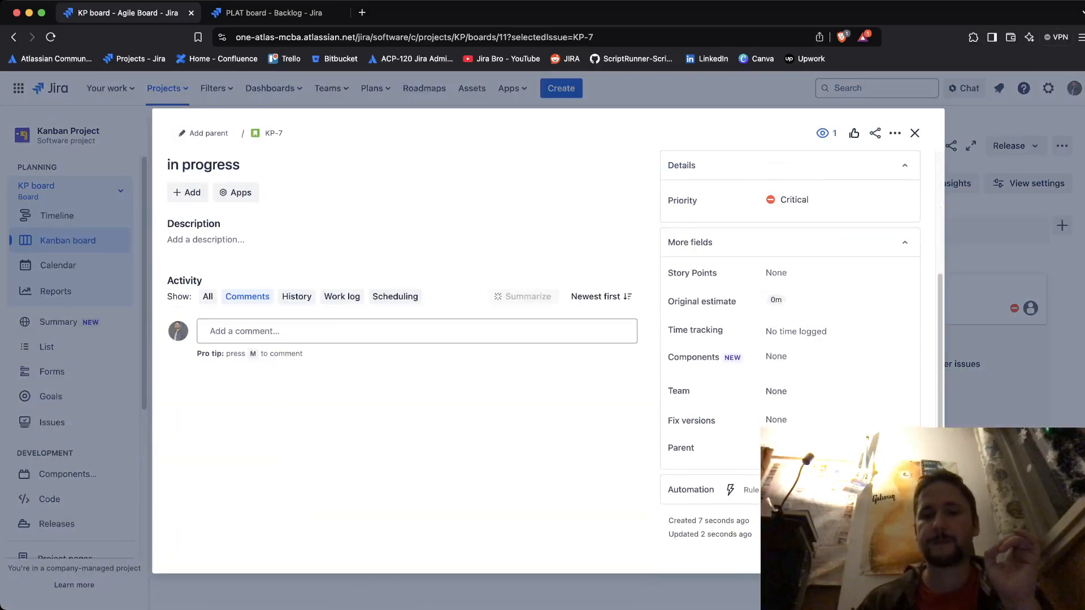
left_click(791, 420)
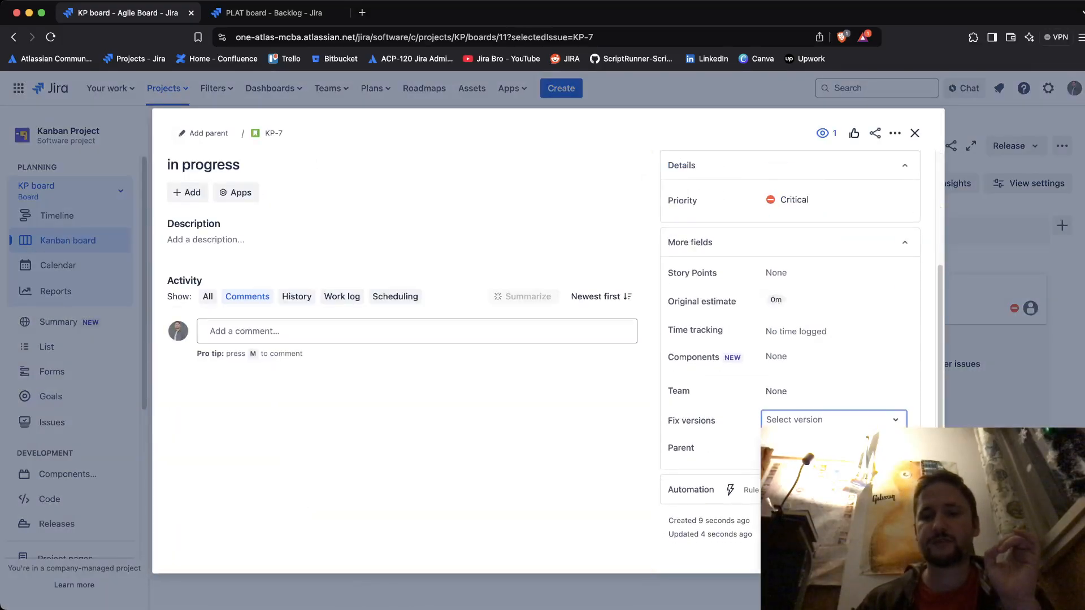
left_click(652, 413)
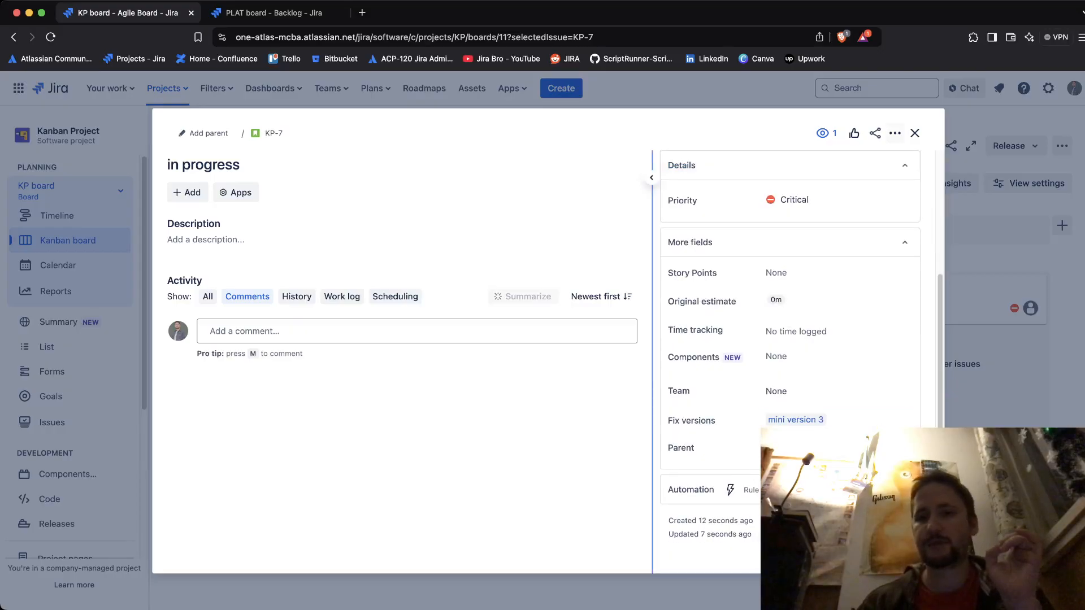
left_click(915, 132)
Check mini version 3's progress in the releases, then open the version and examine its list of issues
scroll(68, 423, "down", 1)
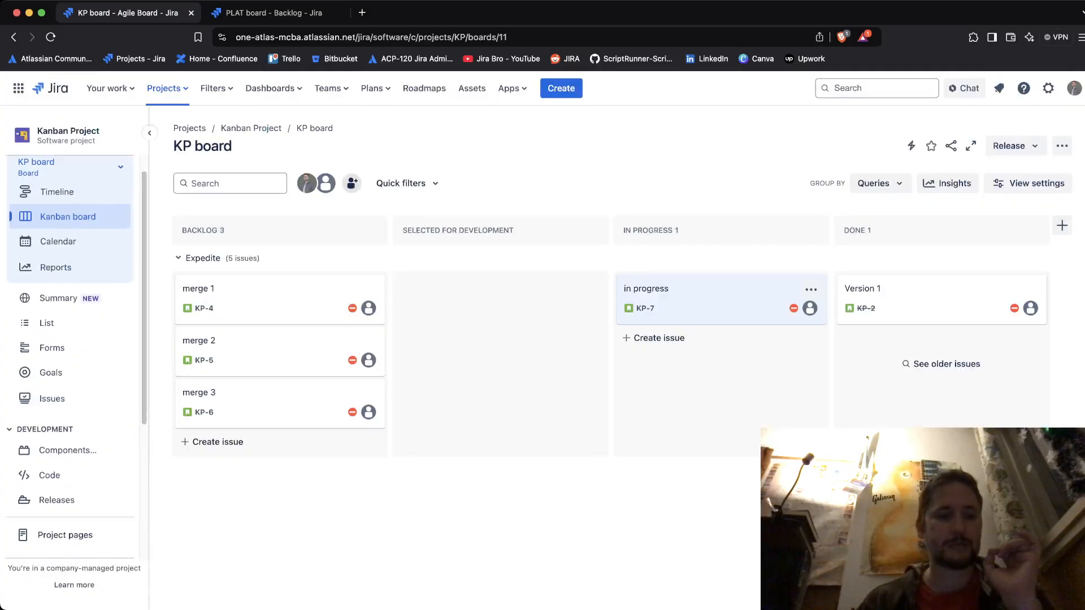
left_click(57, 500)
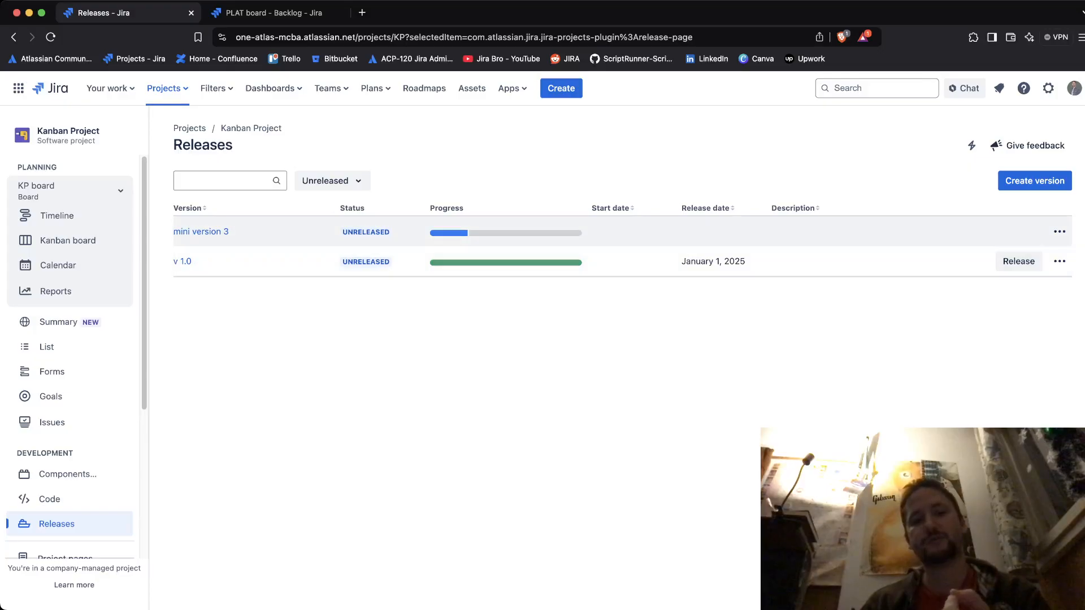
left_click(201, 232)
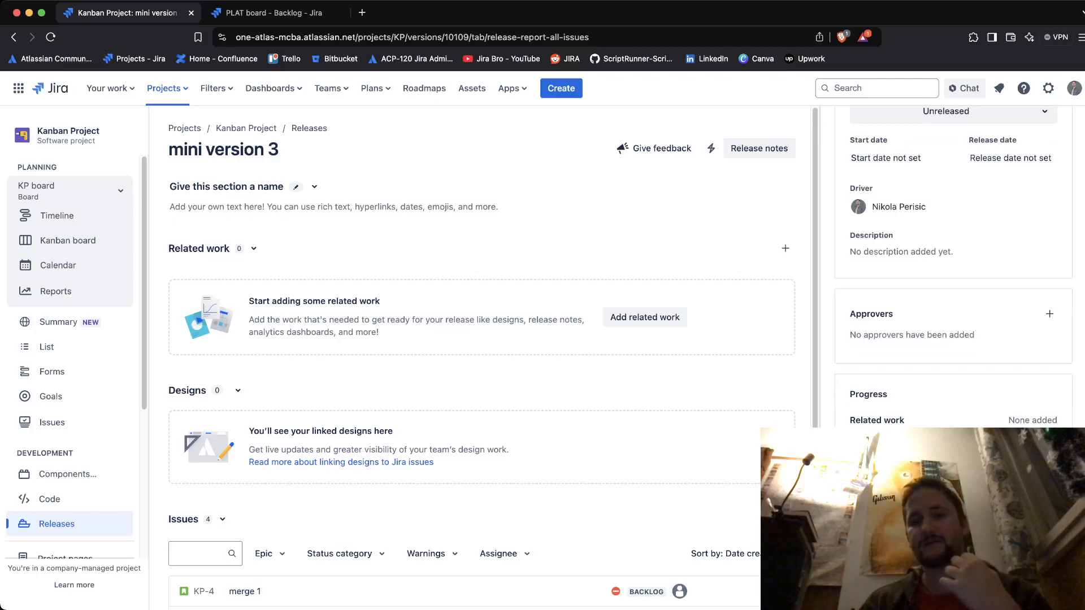
scroll(480, 339, "down", 4)
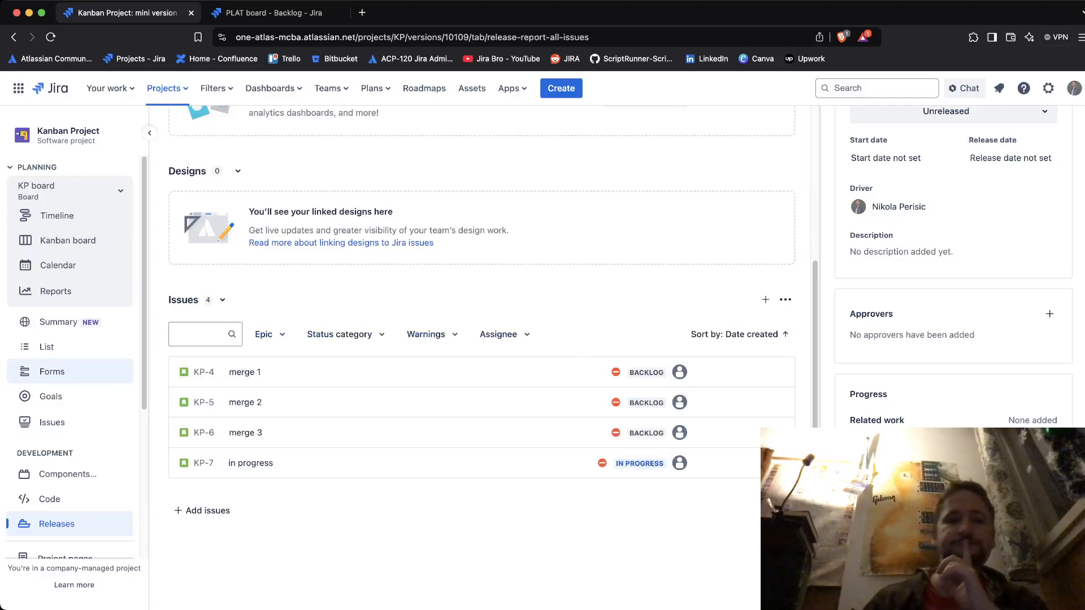
Open the KP board's timeline to view the release markers
left_click(57, 215)
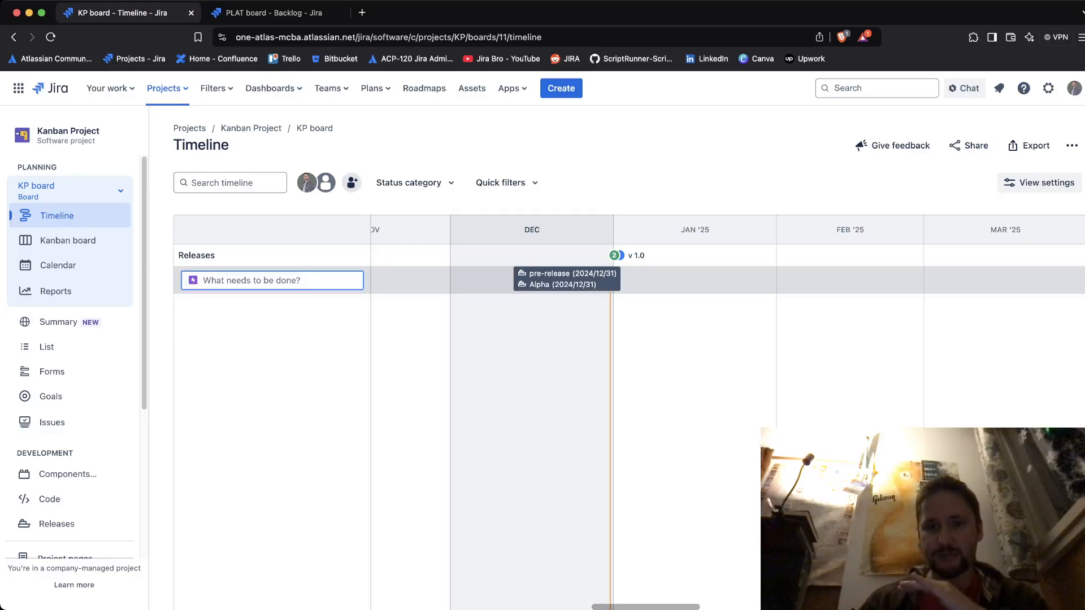
Check the details of the grouped release marker and the v 1.0 marker, and highlight v 1.0 on the timeline
left_click(616, 255)
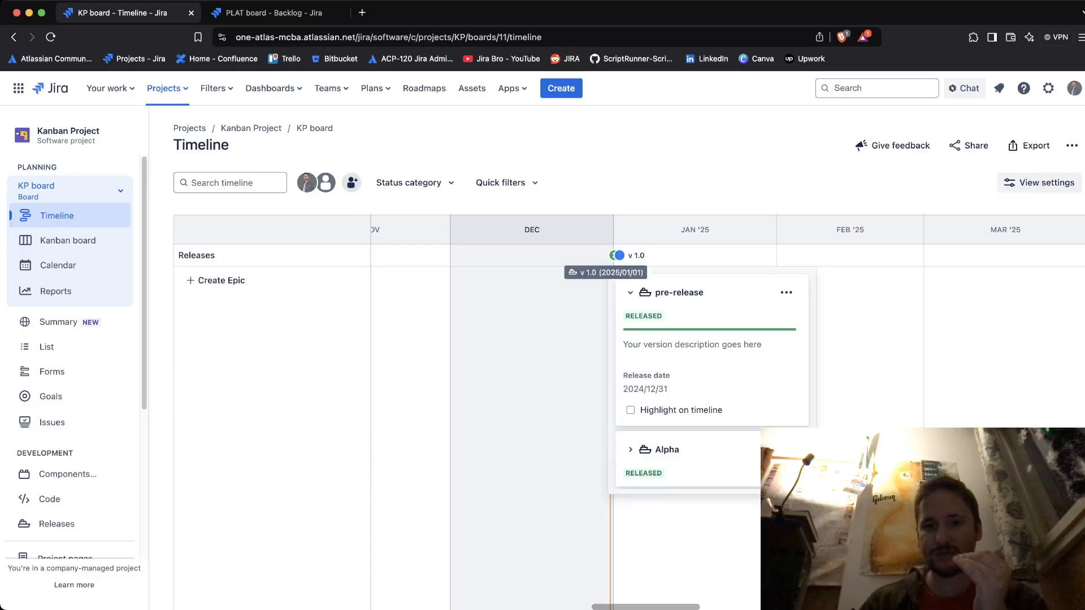
left_click(620, 255)
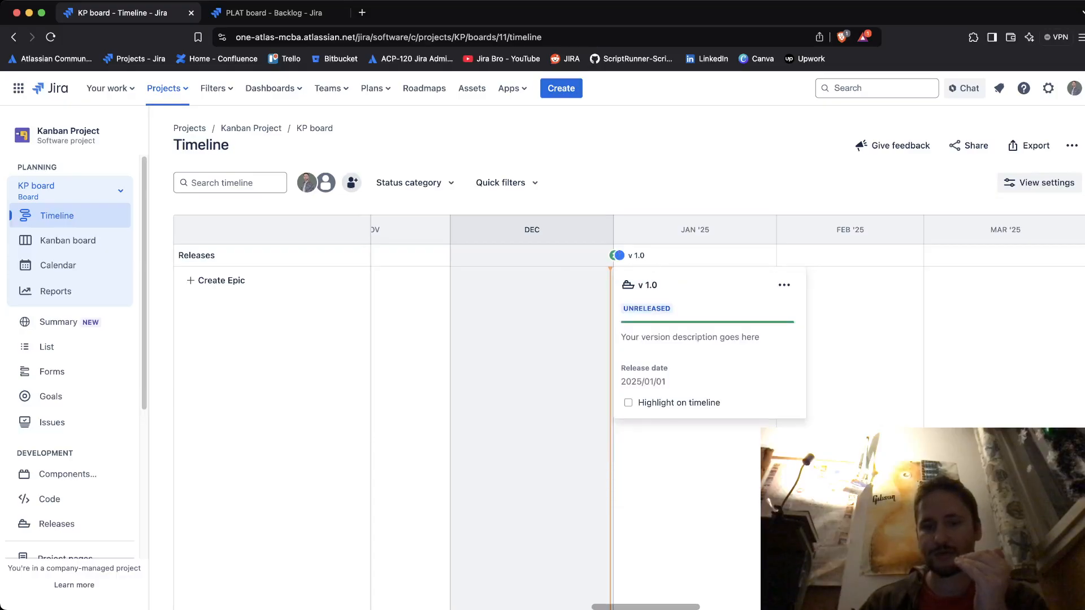
left_click(628, 402)
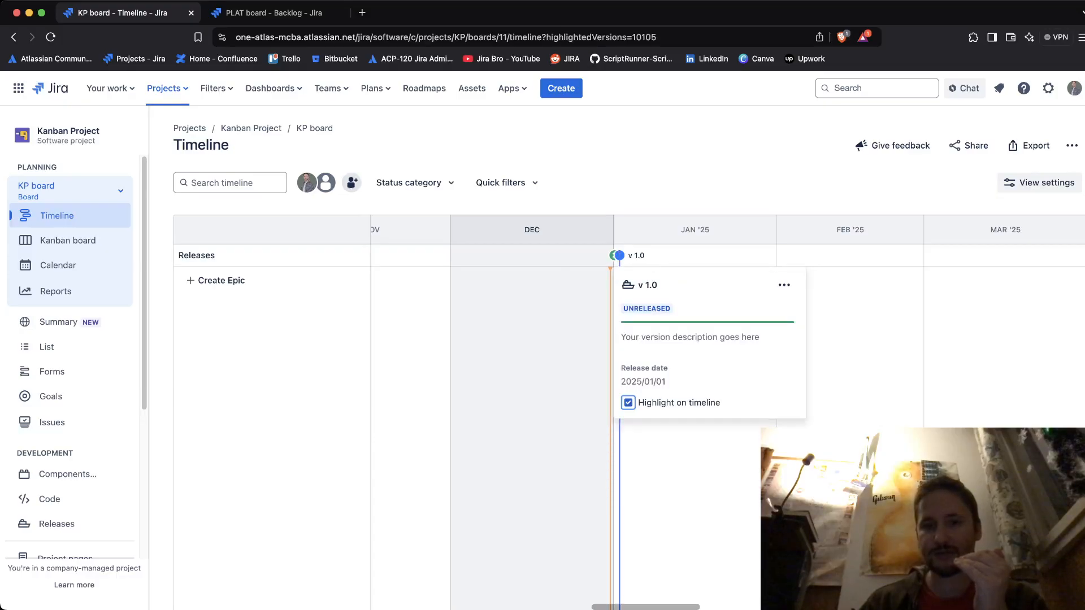
Highlight the pre-release and Alpha versions on the timeline and close the release details
left_click(615, 256)
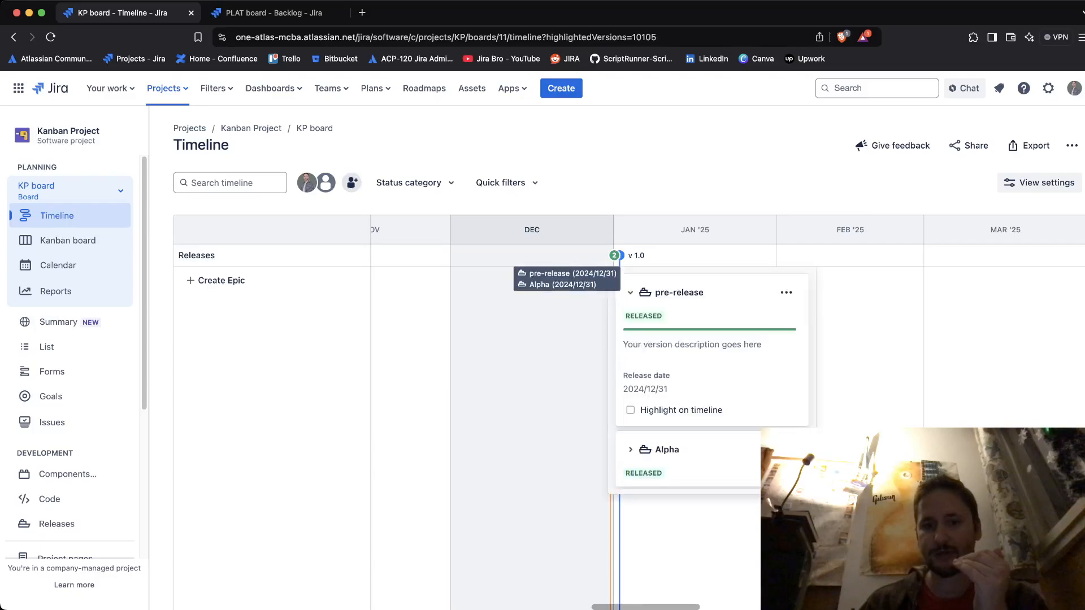
left_click(630, 410)
left_click(630, 450)
scroll(630, 450, "down", 1)
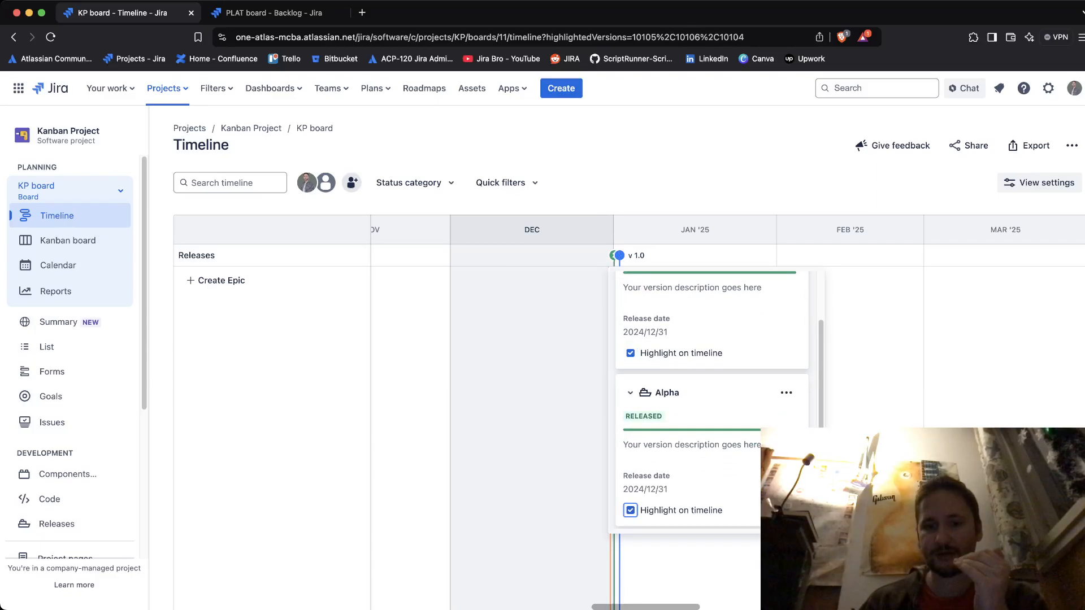
key("Escape")
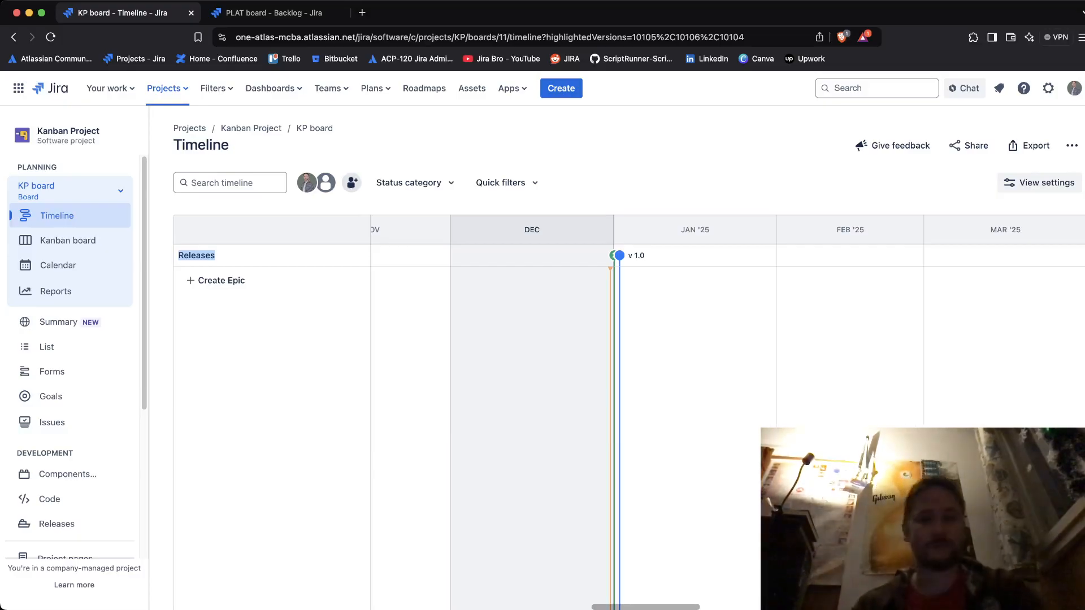
Return to the Kanban board of the Kanban Project
left_click(67, 240)
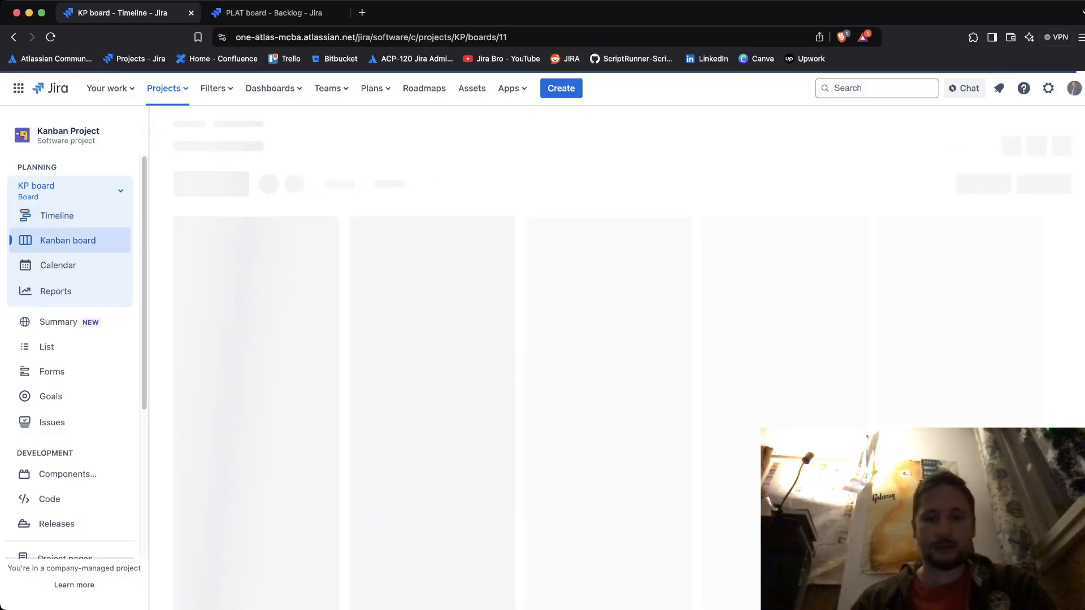